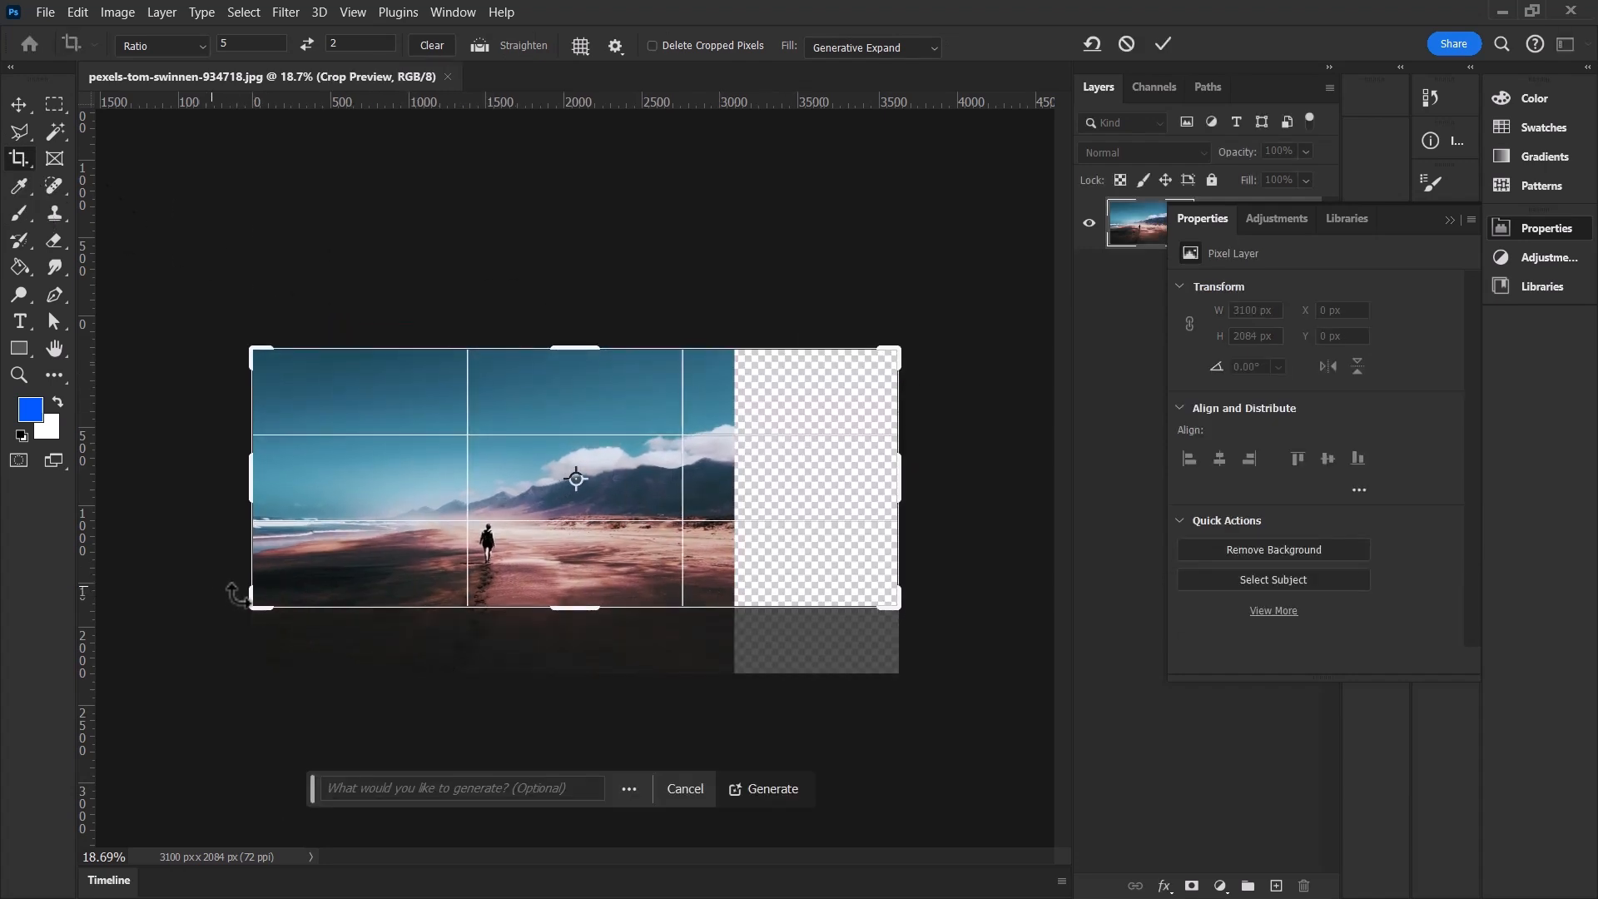
Extend the 5:2 crop past both sides of the photo, filling it with Generative Expand, and choose the second variation.
{"action": "left_click_drag", "start_coordinate": [251, 608], "coordinate": [174, 639]}
{"action": "left_click_drag", "start_coordinate": [975, 479], "coordinate": [964, 479]}
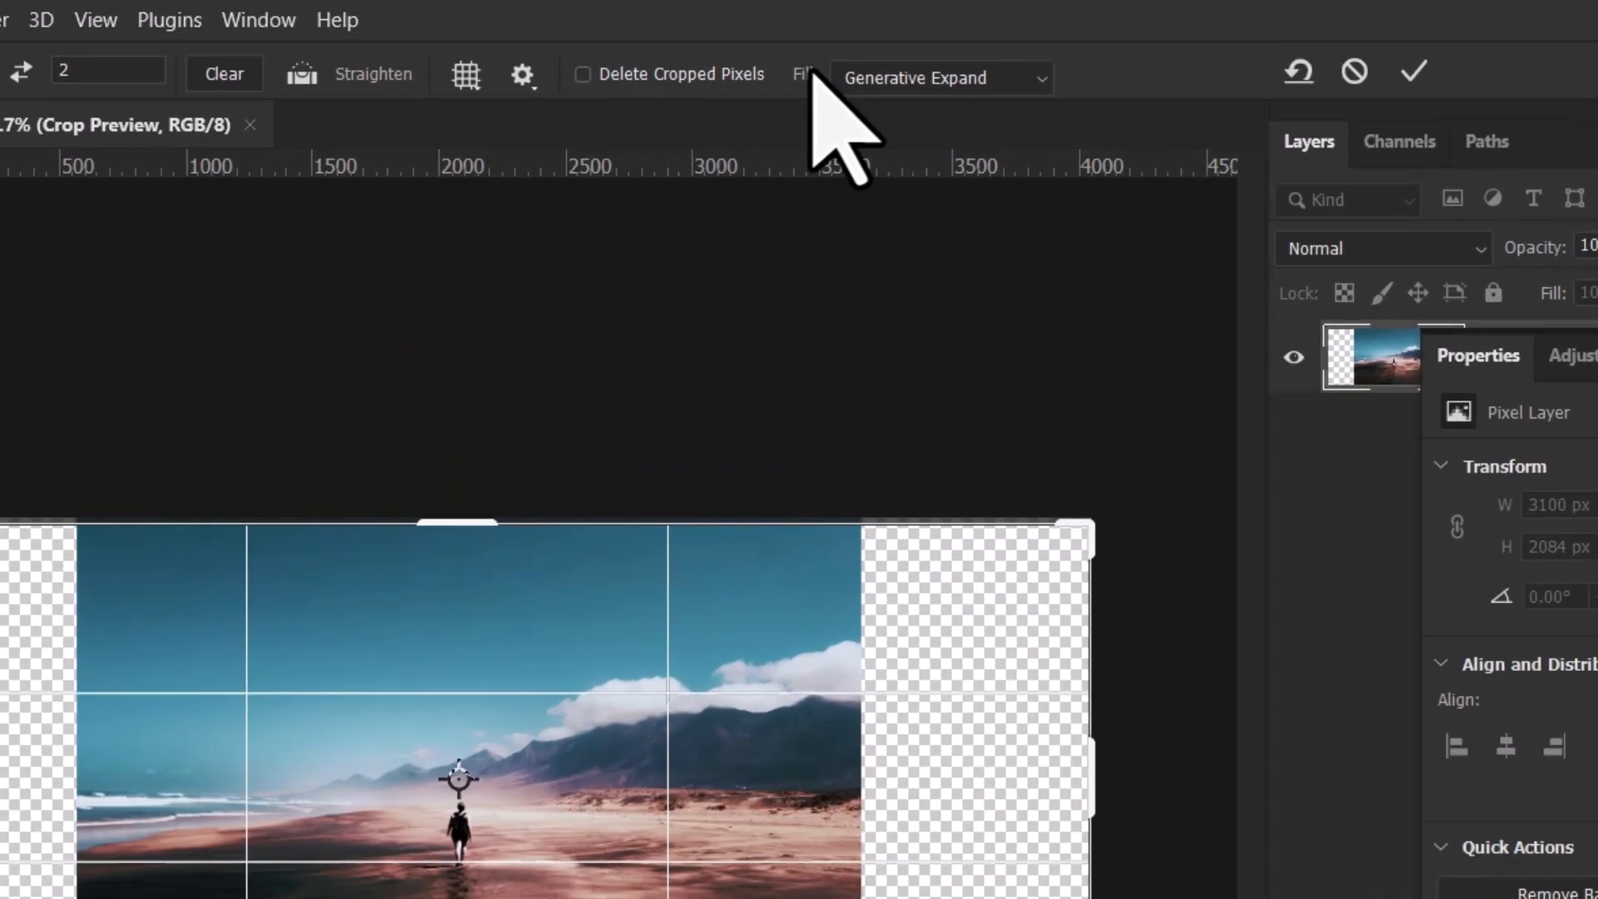
{"action": "left_click", "coordinate": [837, 47]}
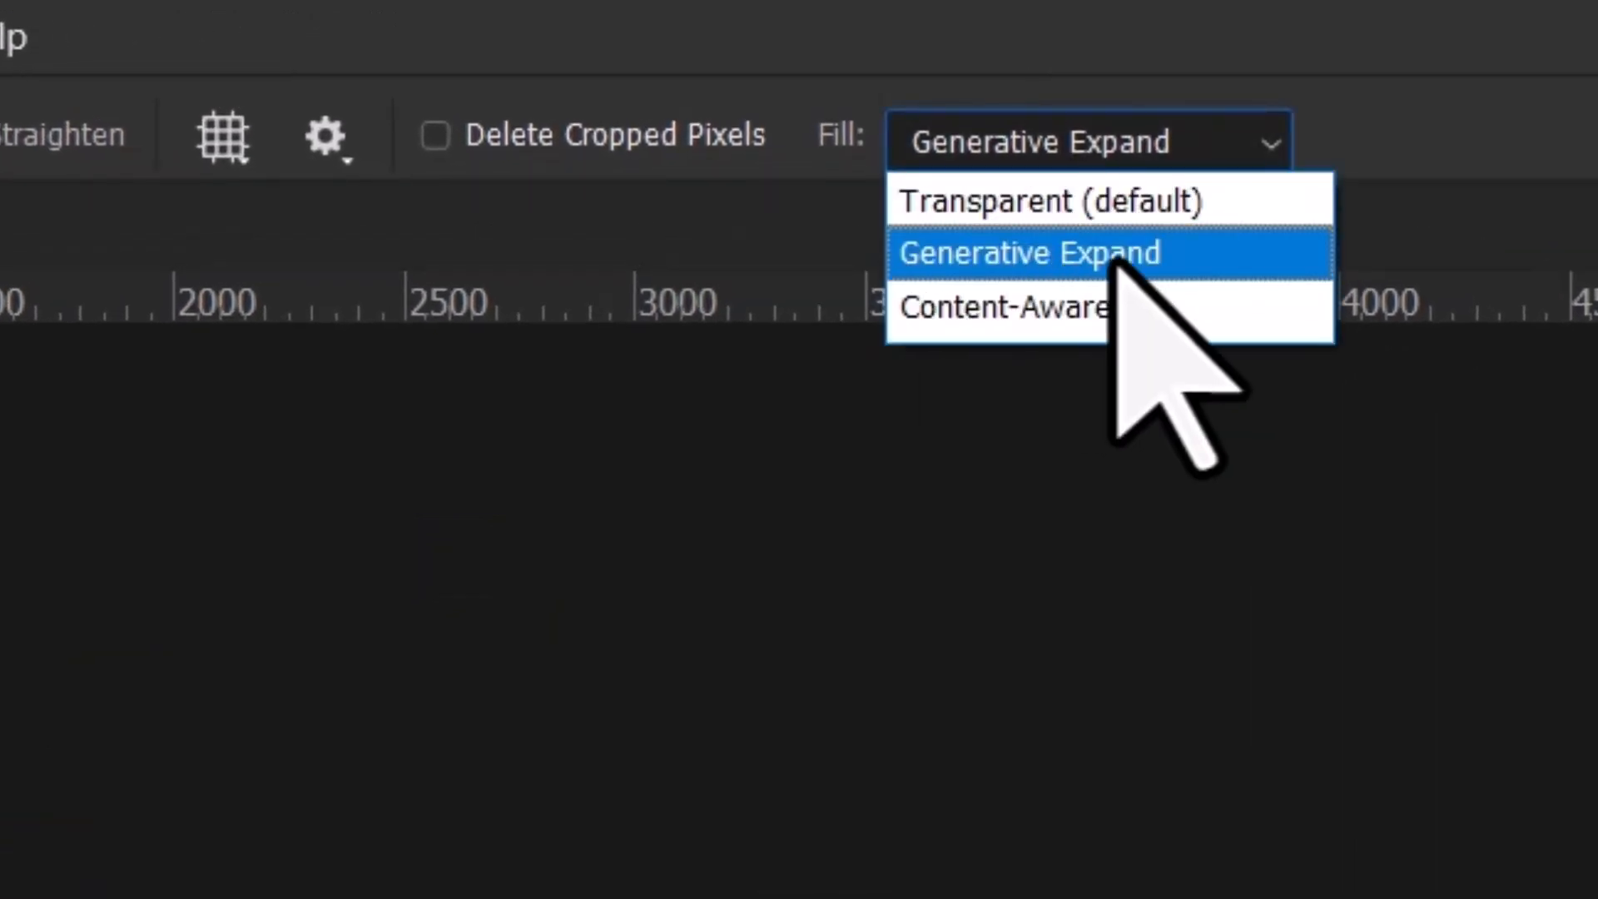
{"action": "left_click", "coordinate": [1117, 259]}
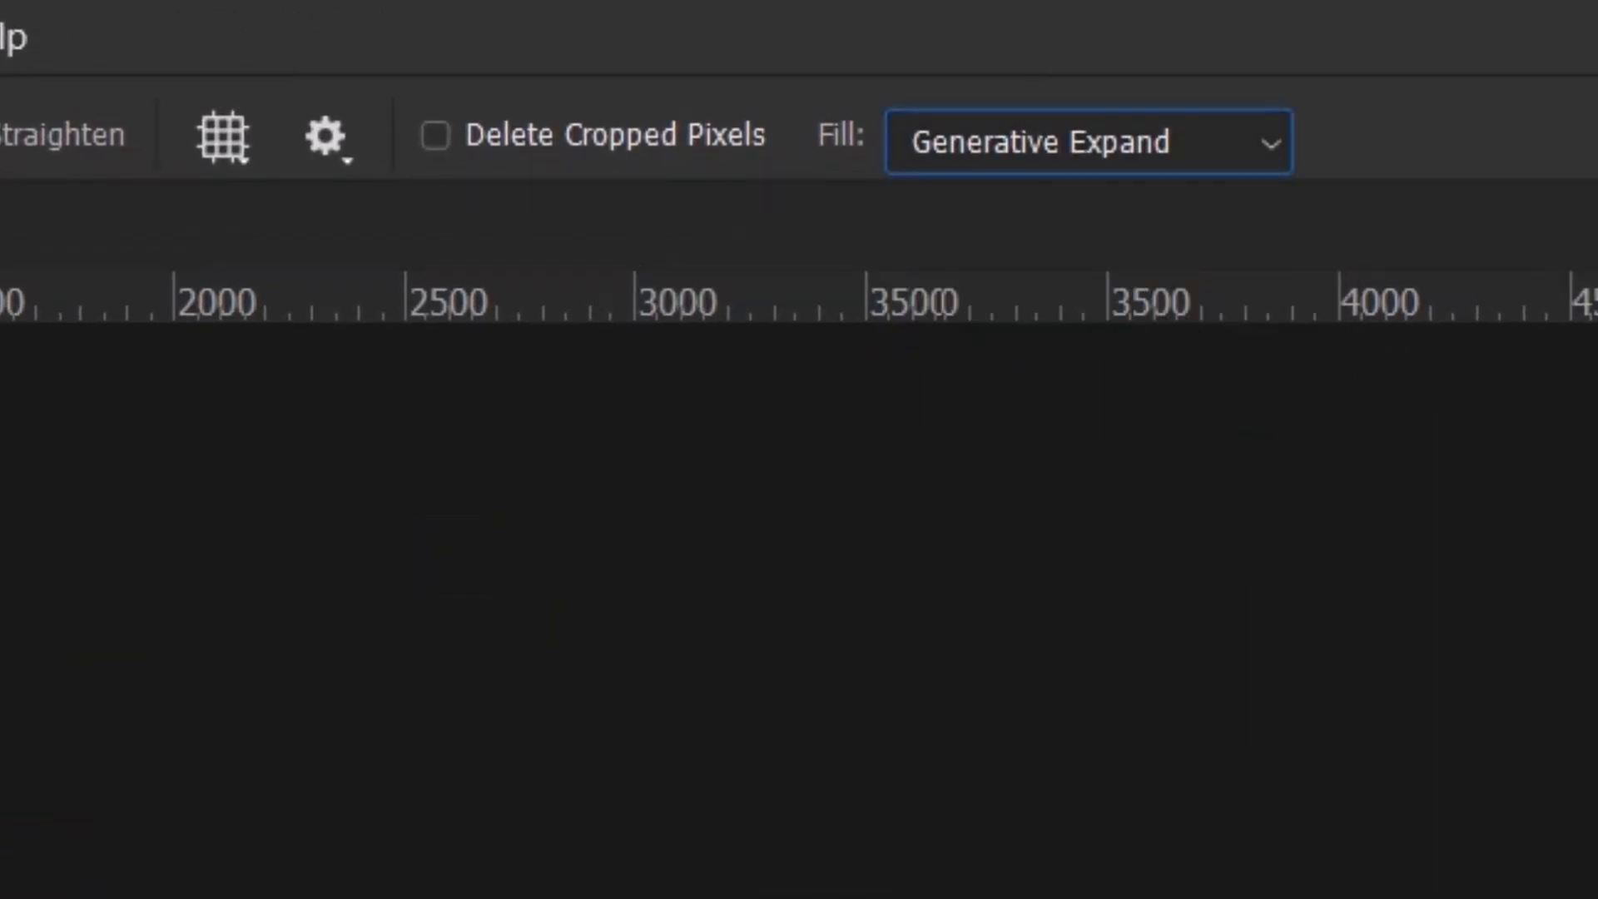
{"action": "left_click", "coordinate": [1315, 133]}
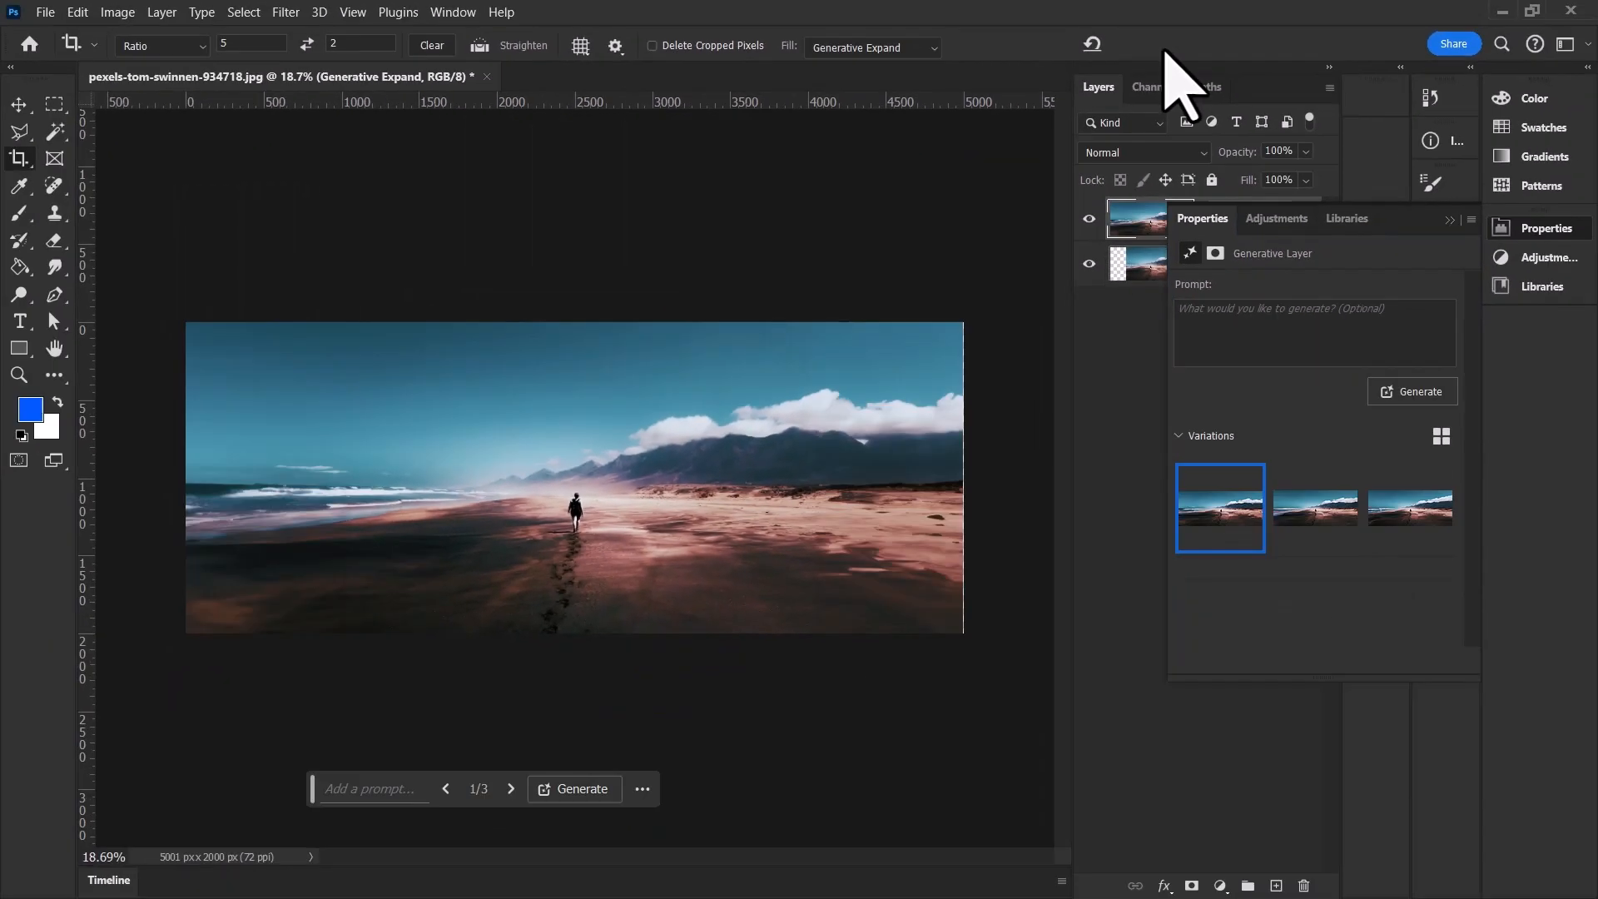
{"action": "left_click", "coordinate": [1334, 521]}
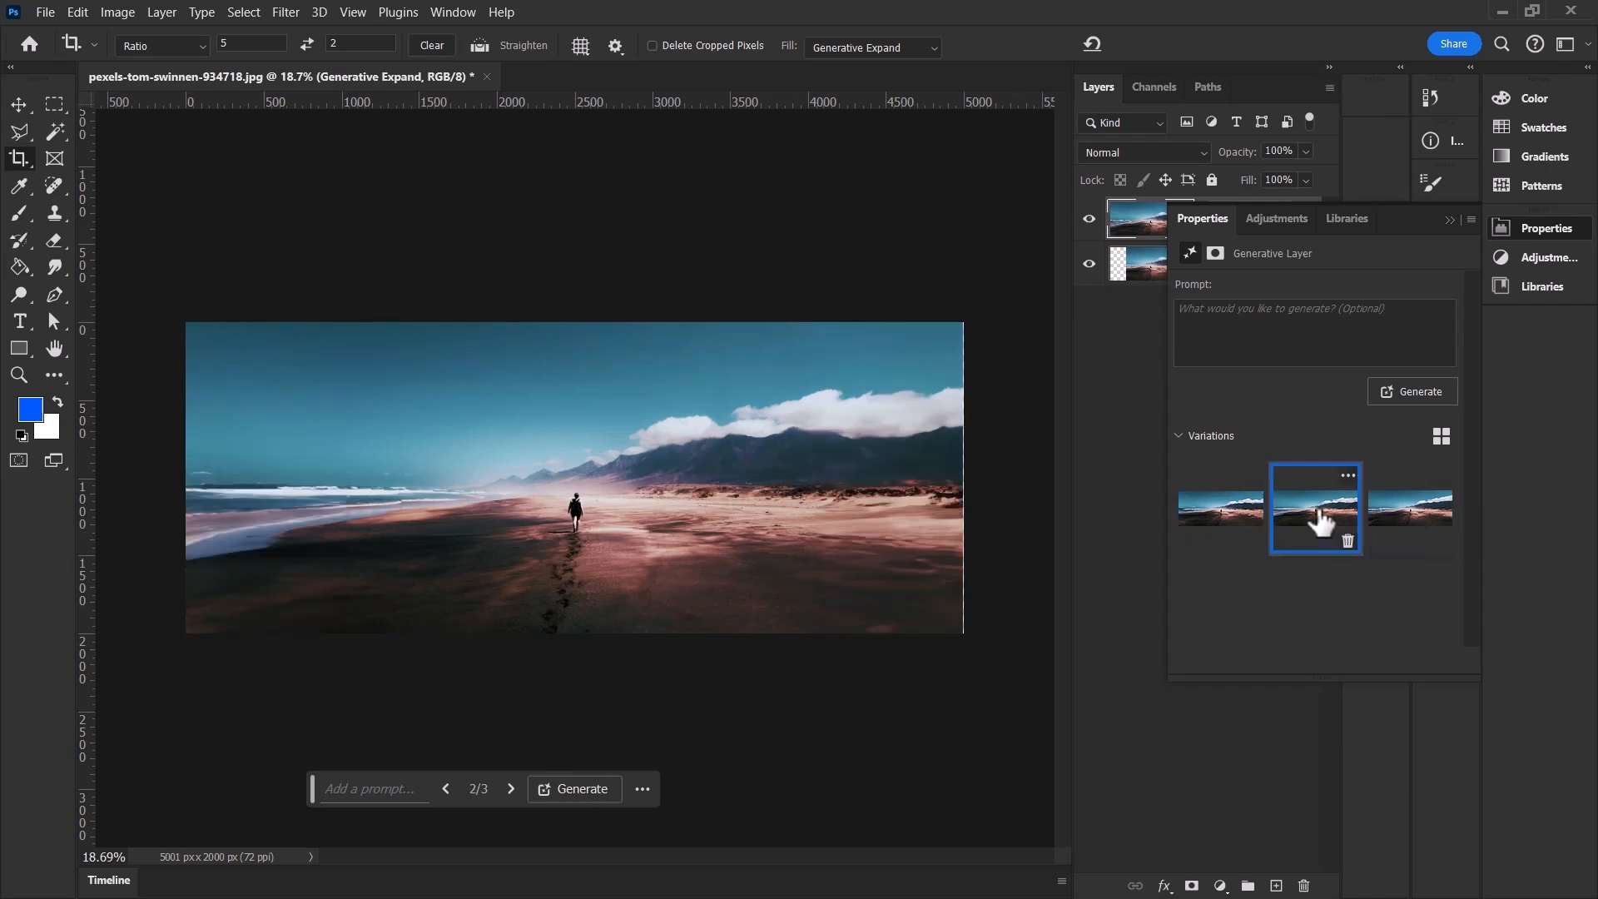
Examine the sharpness of the generated area against the original photo along the seam on the right side of the beach.
{"action": "key", "text": "z"}
{"action": "left_click", "coordinate": [814, 457]}
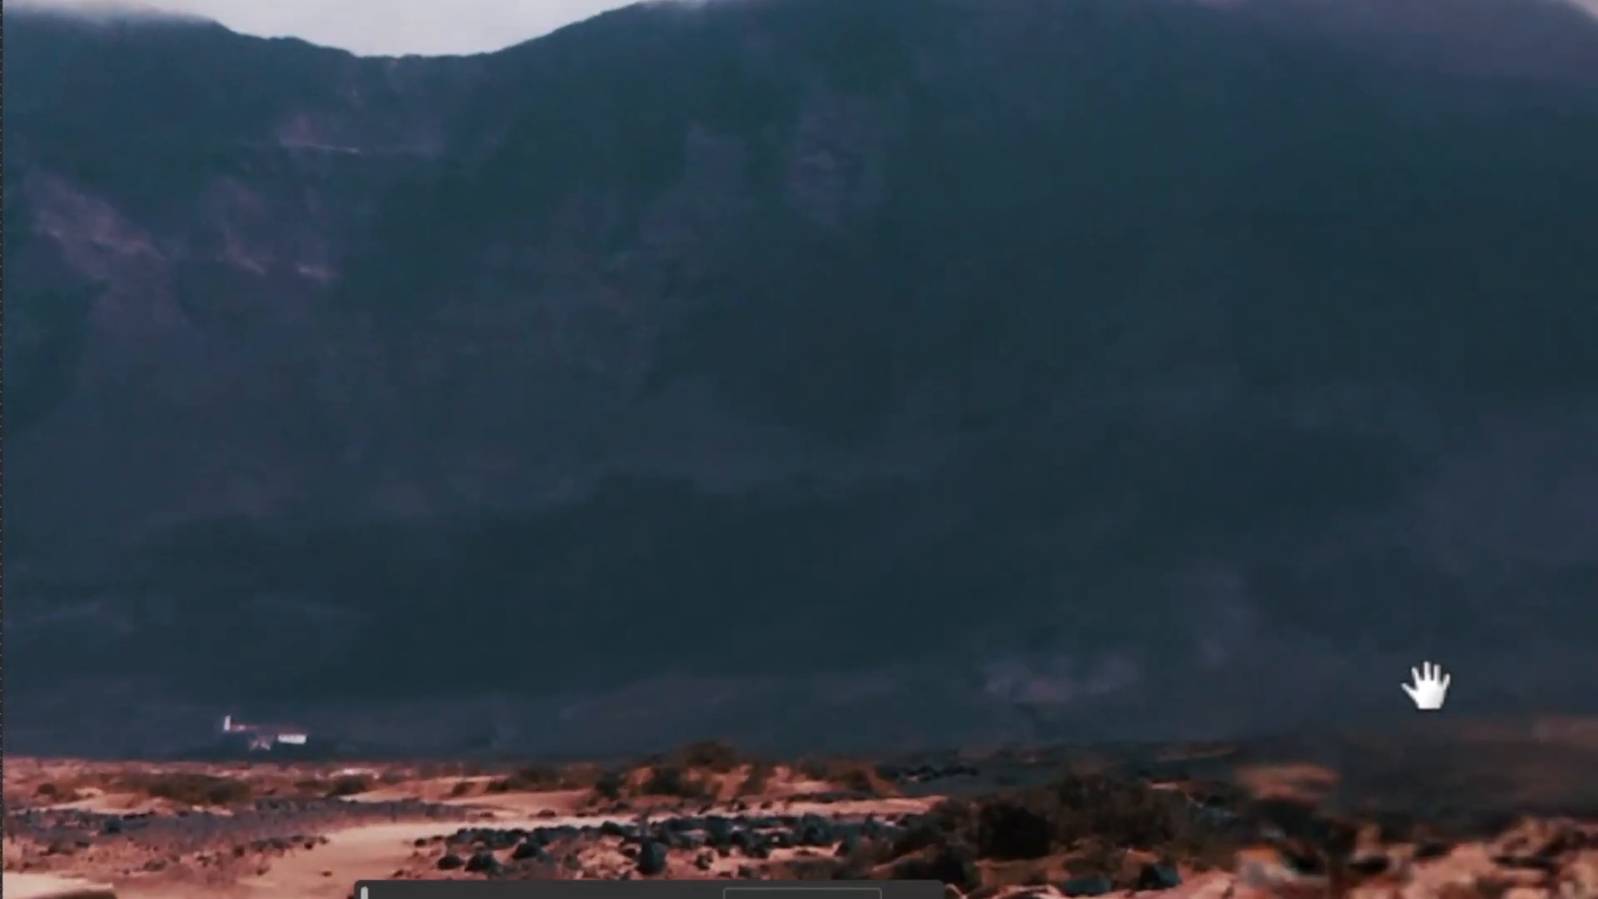
{"action": "left_click_drag", "start_coordinate": [1426, 682], "coordinate": [924, 153]}
{"action": "left_click", "coordinate": [963, 431]}
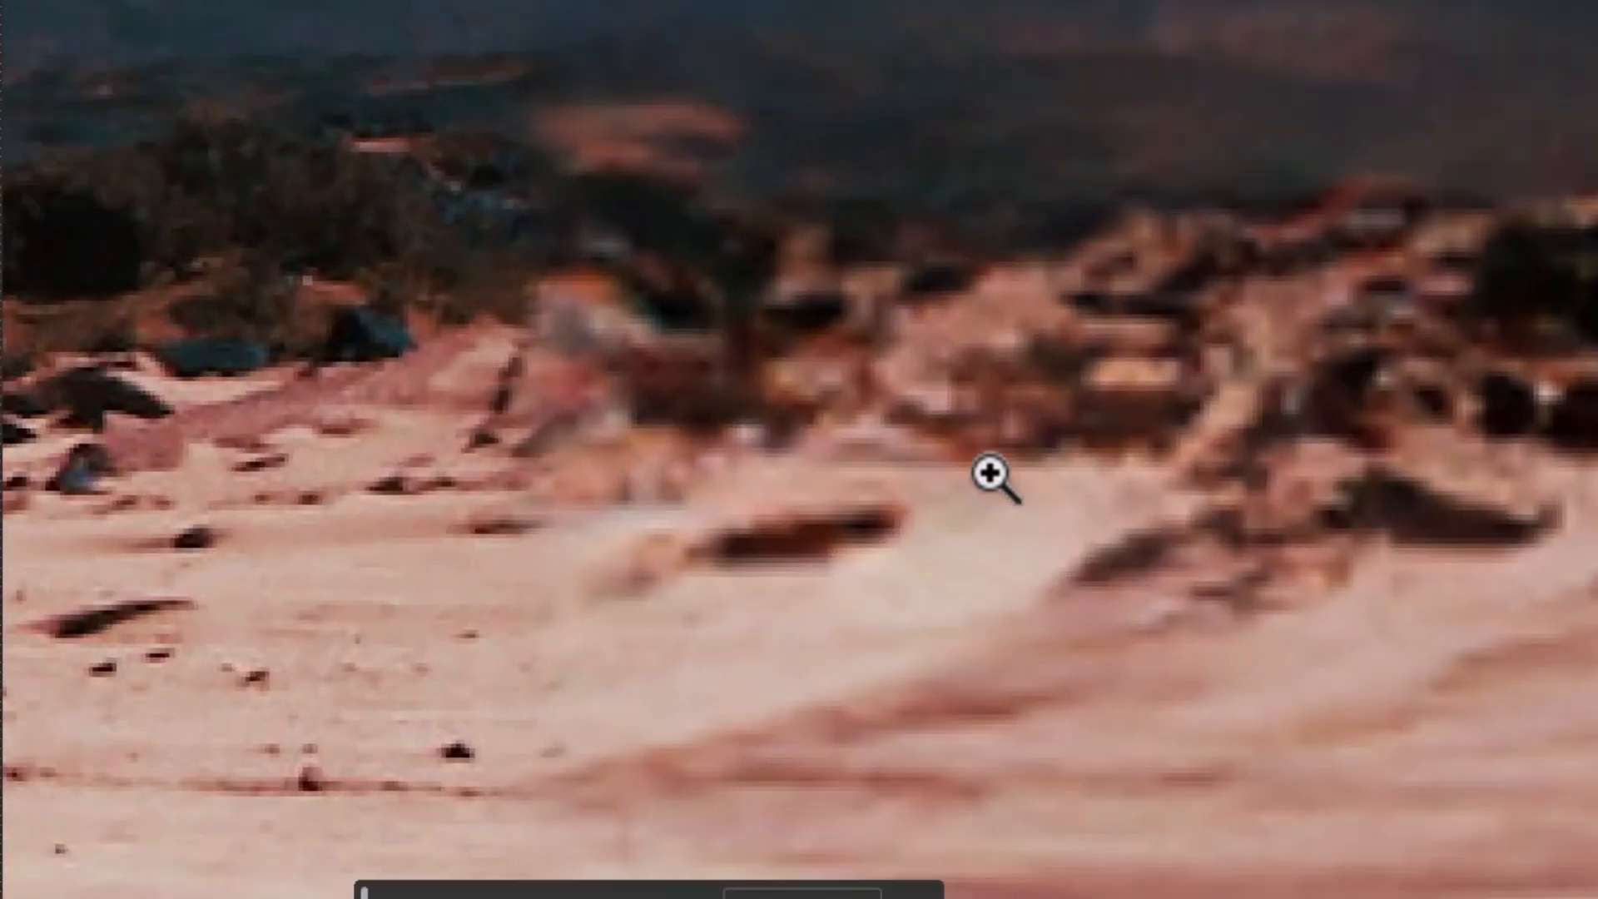
{"action": "left_click_drag", "start_coordinate": [453, 462], "coordinate": [702, 457]}
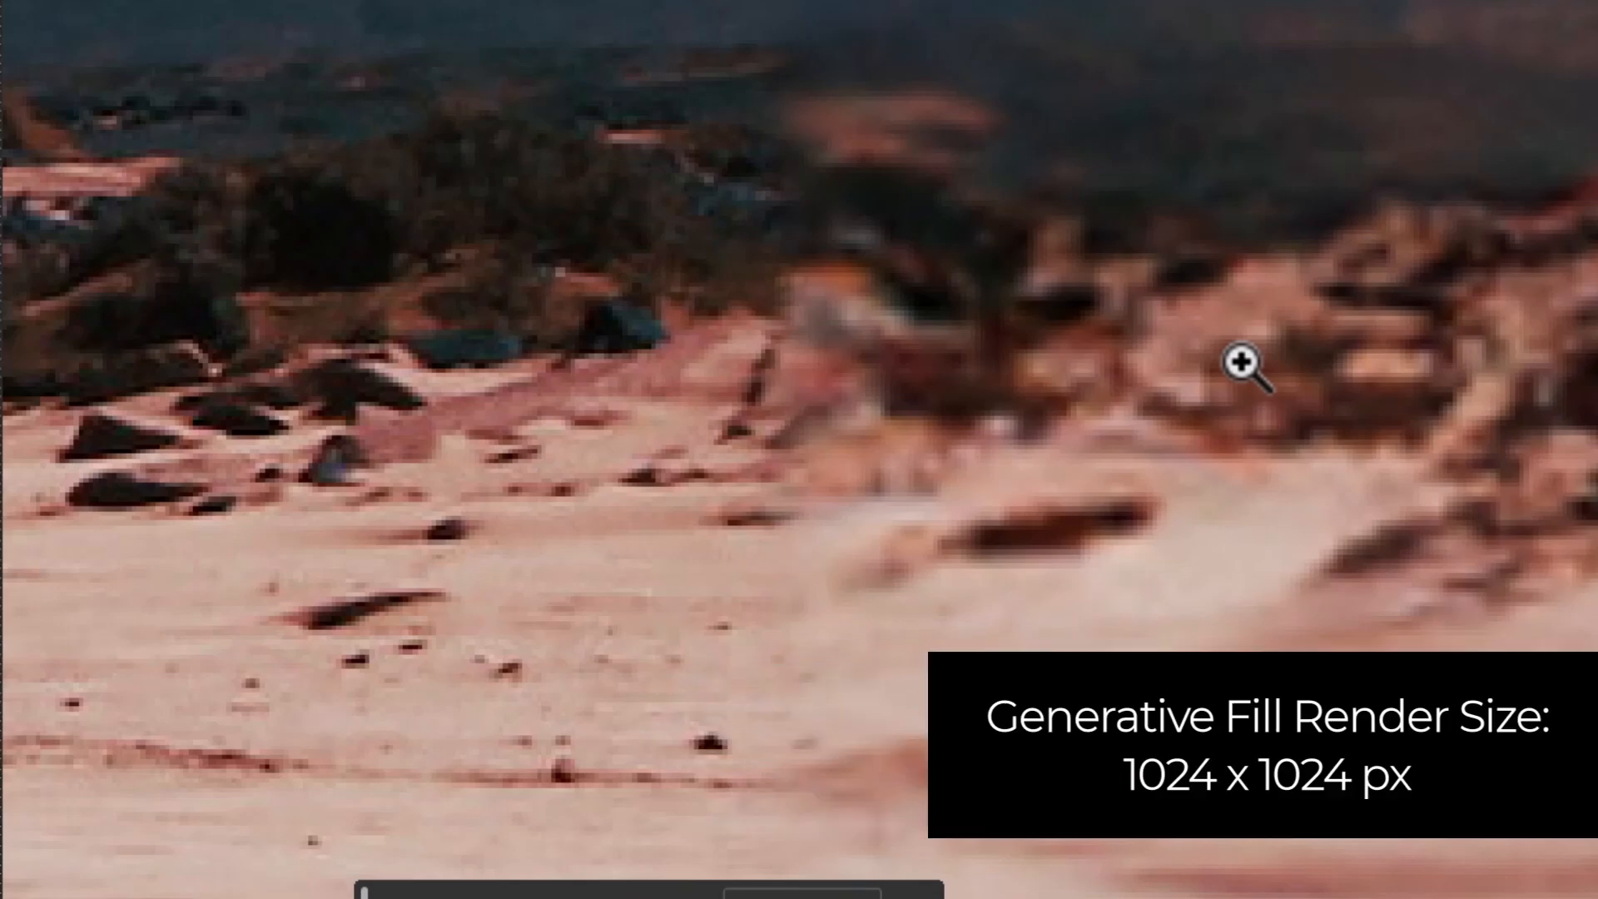
{"action": "left_click_drag", "start_coordinate": [945, 180], "coordinate": [520, 37]}
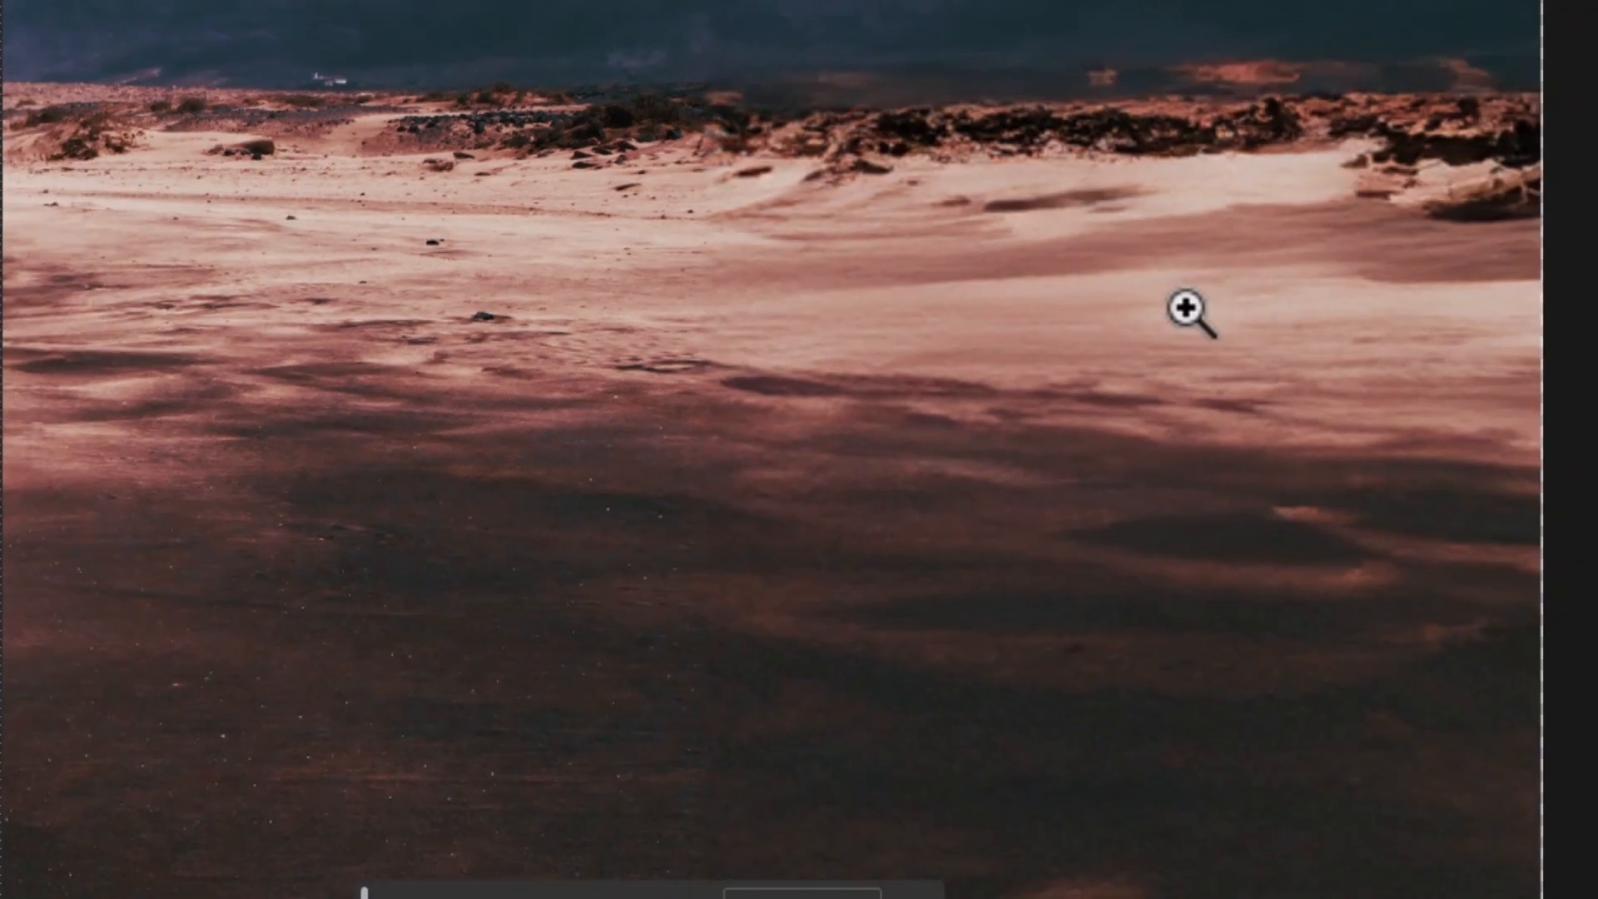
{"action": "left_click_drag", "start_coordinate": [730, 117], "coordinate": [1027, 257]}
{"action": "left_click", "coordinate": [1002, 261], "text": "alt"}
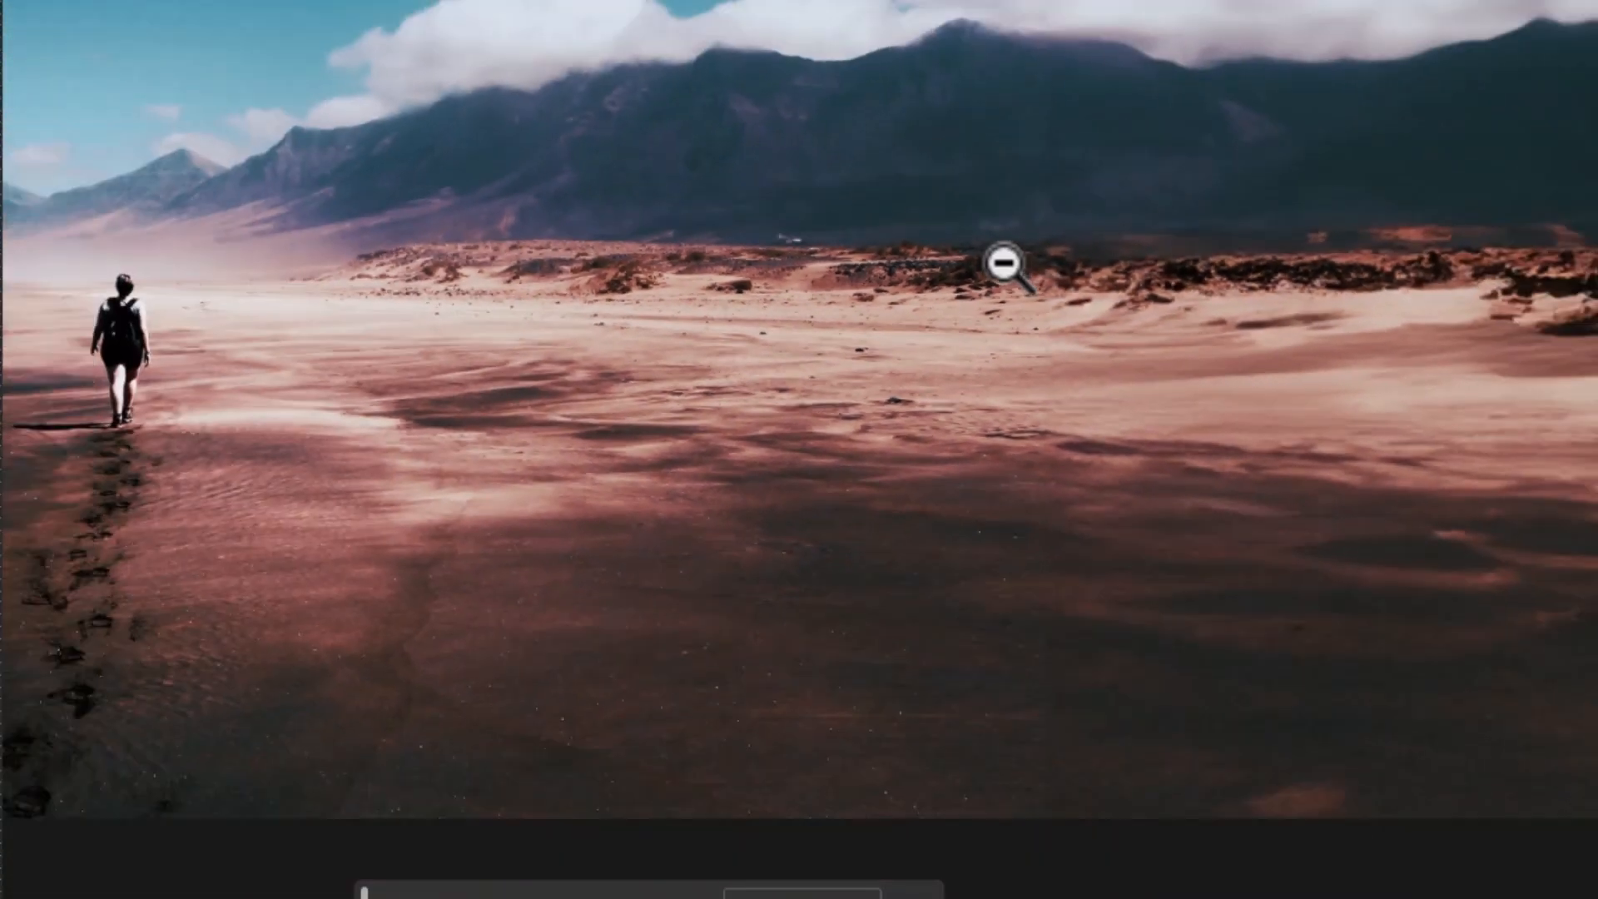
{"action": "left_click", "coordinate": [1002, 260], "text": "alt"}
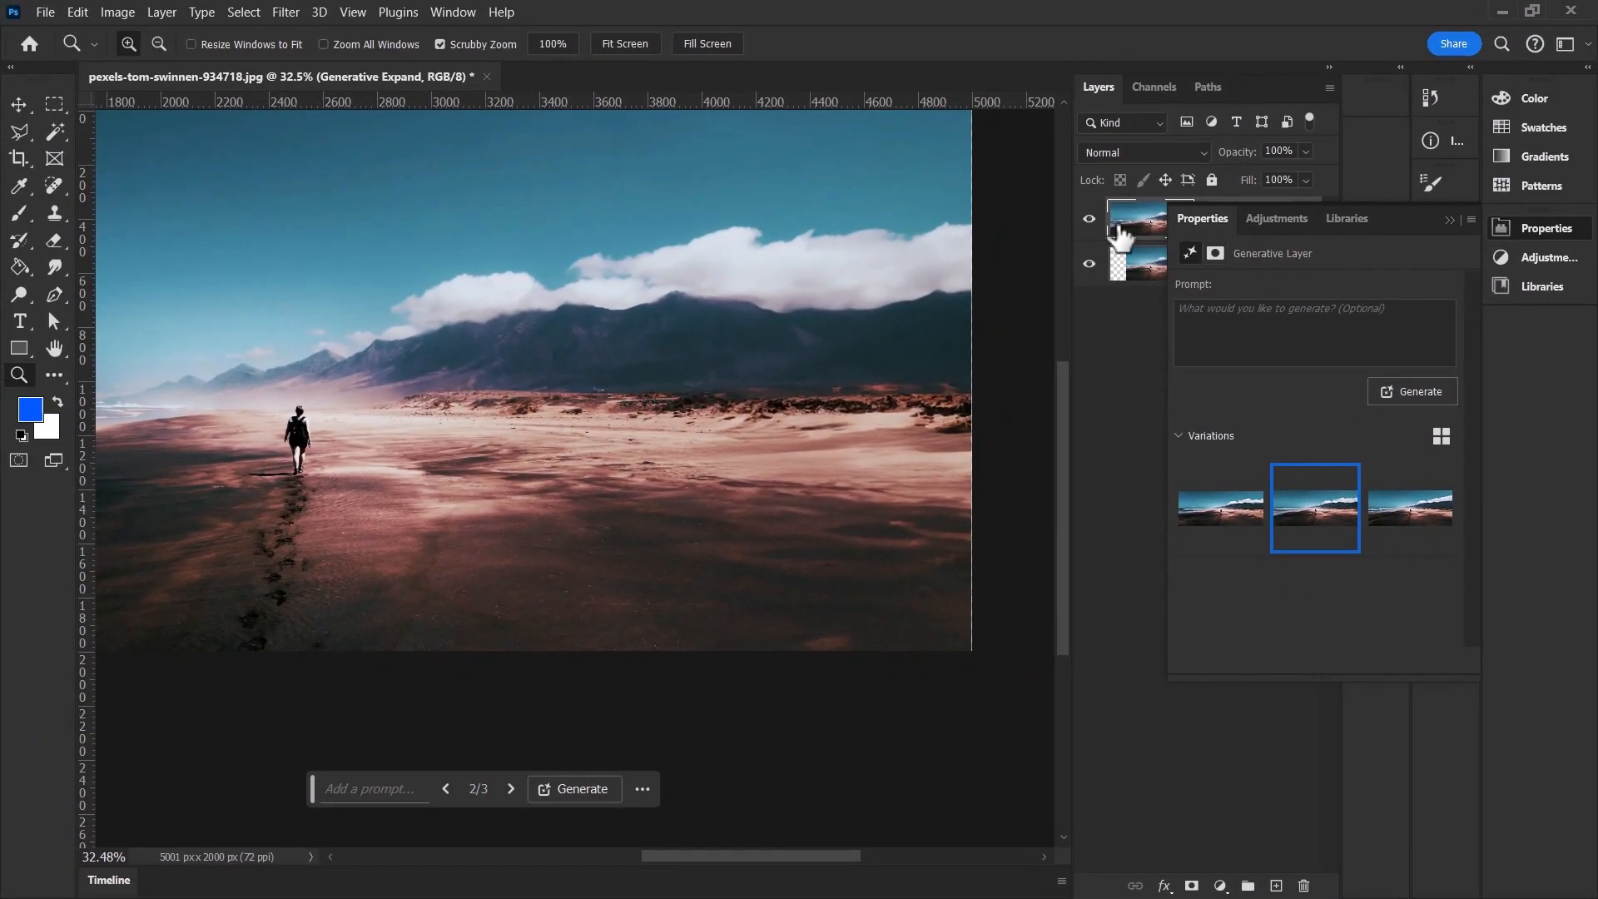
Draw a square rectangular marquee selection about 1000 px wide over the mountains and beach near the seam.
{"action": "left_click", "coordinate": [1444, 221]}
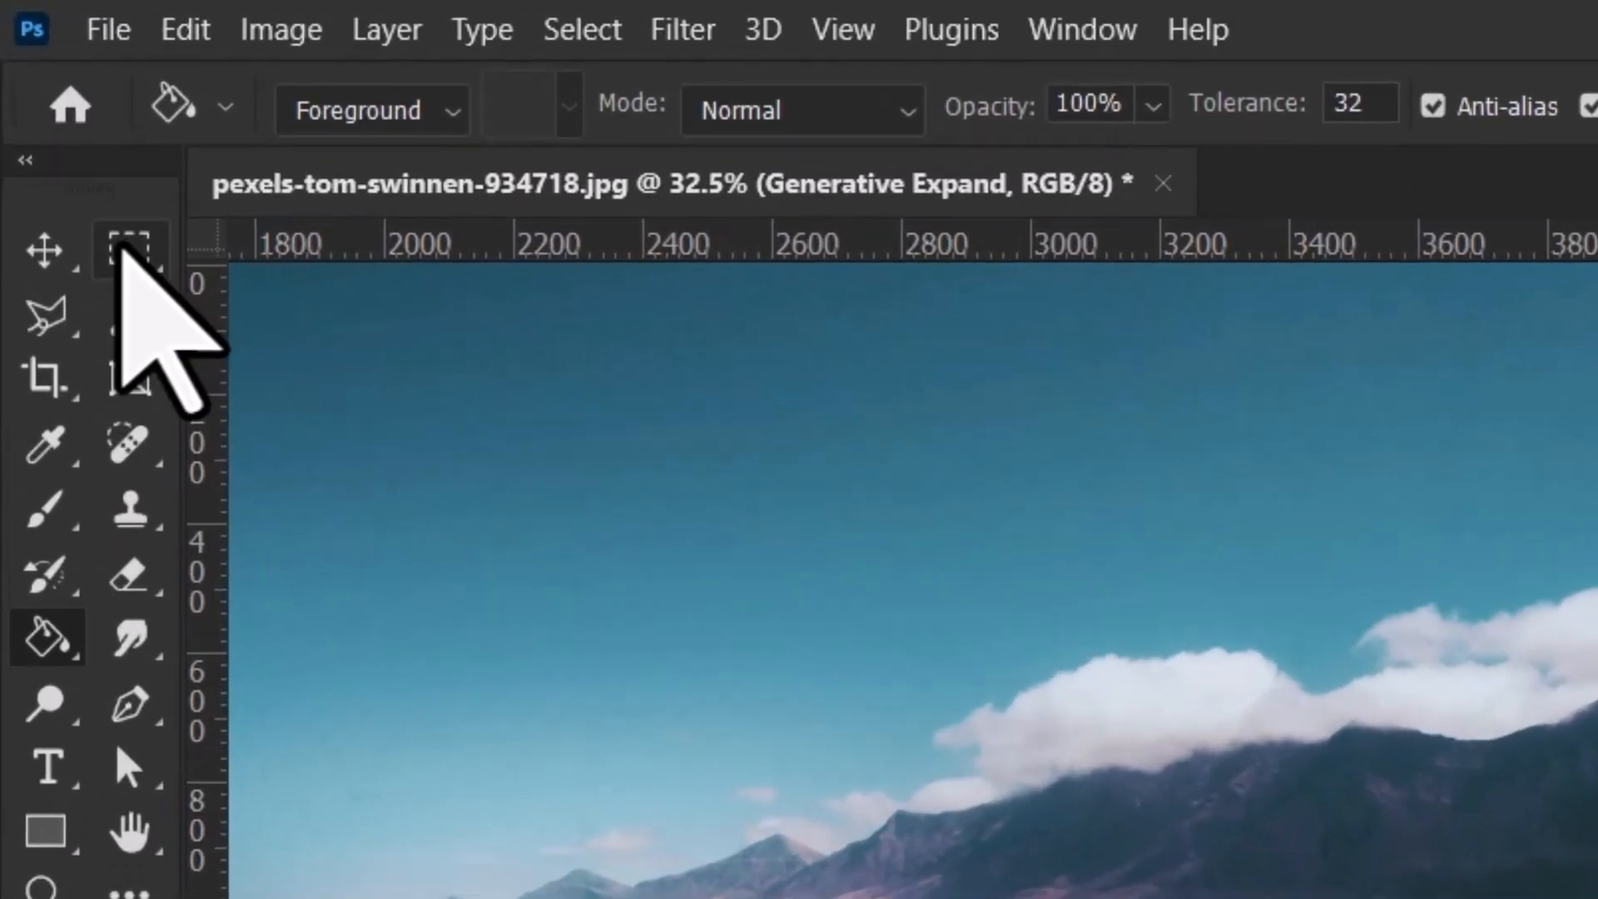
{"action": "left_click", "coordinate": [126, 248]}
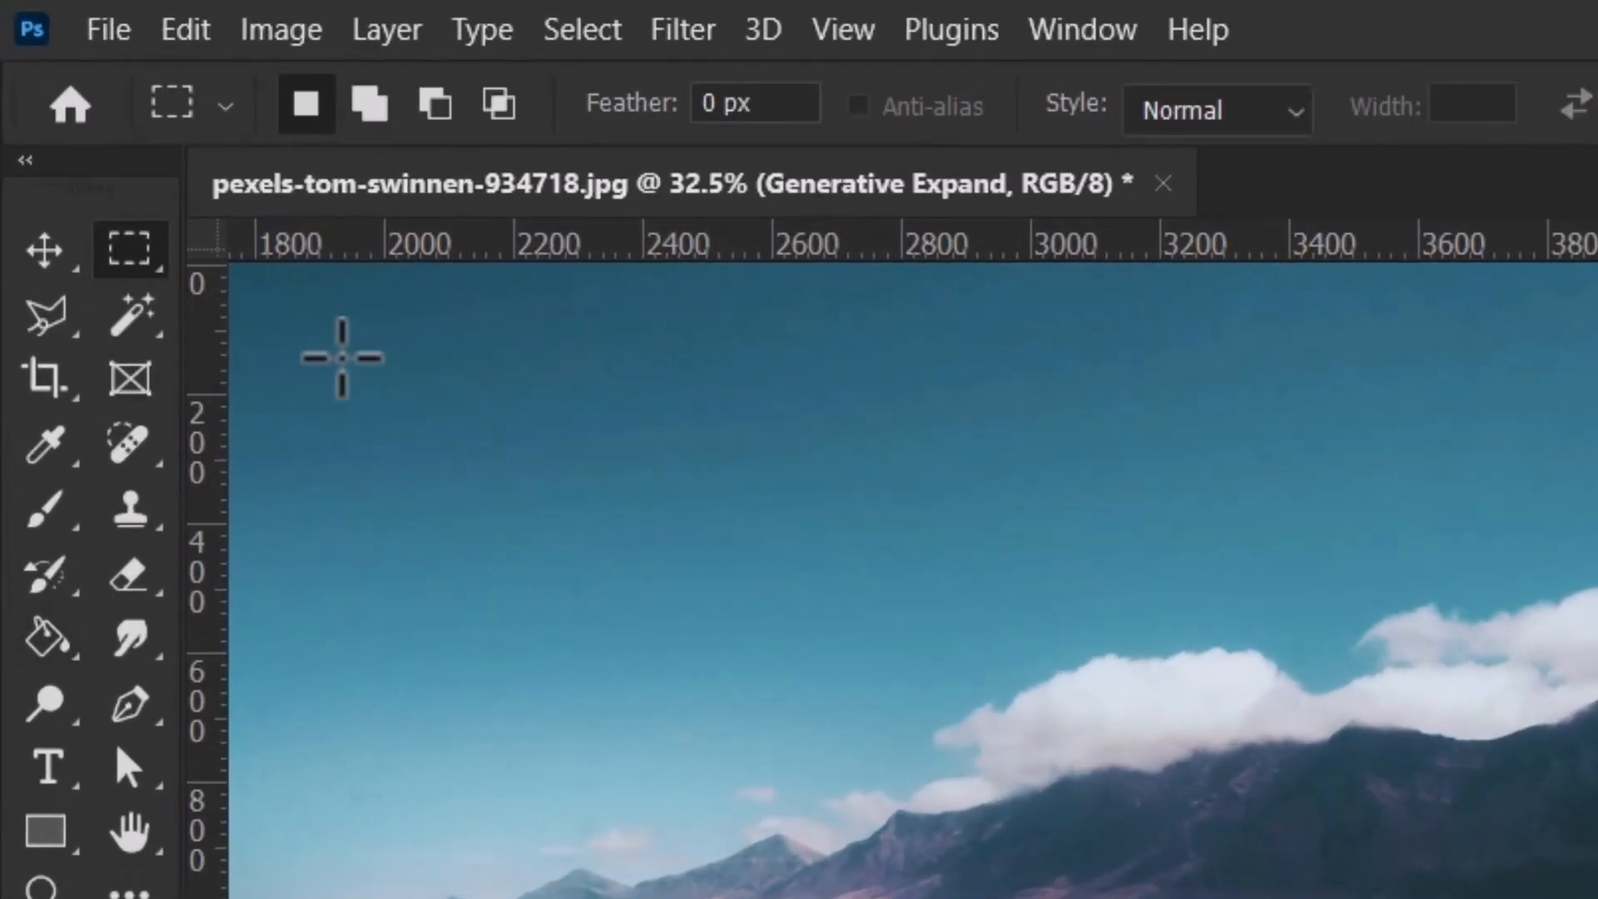
{"action": "left_click_drag", "start_coordinate": [1253, 603], "coordinate": [1416, 763]}
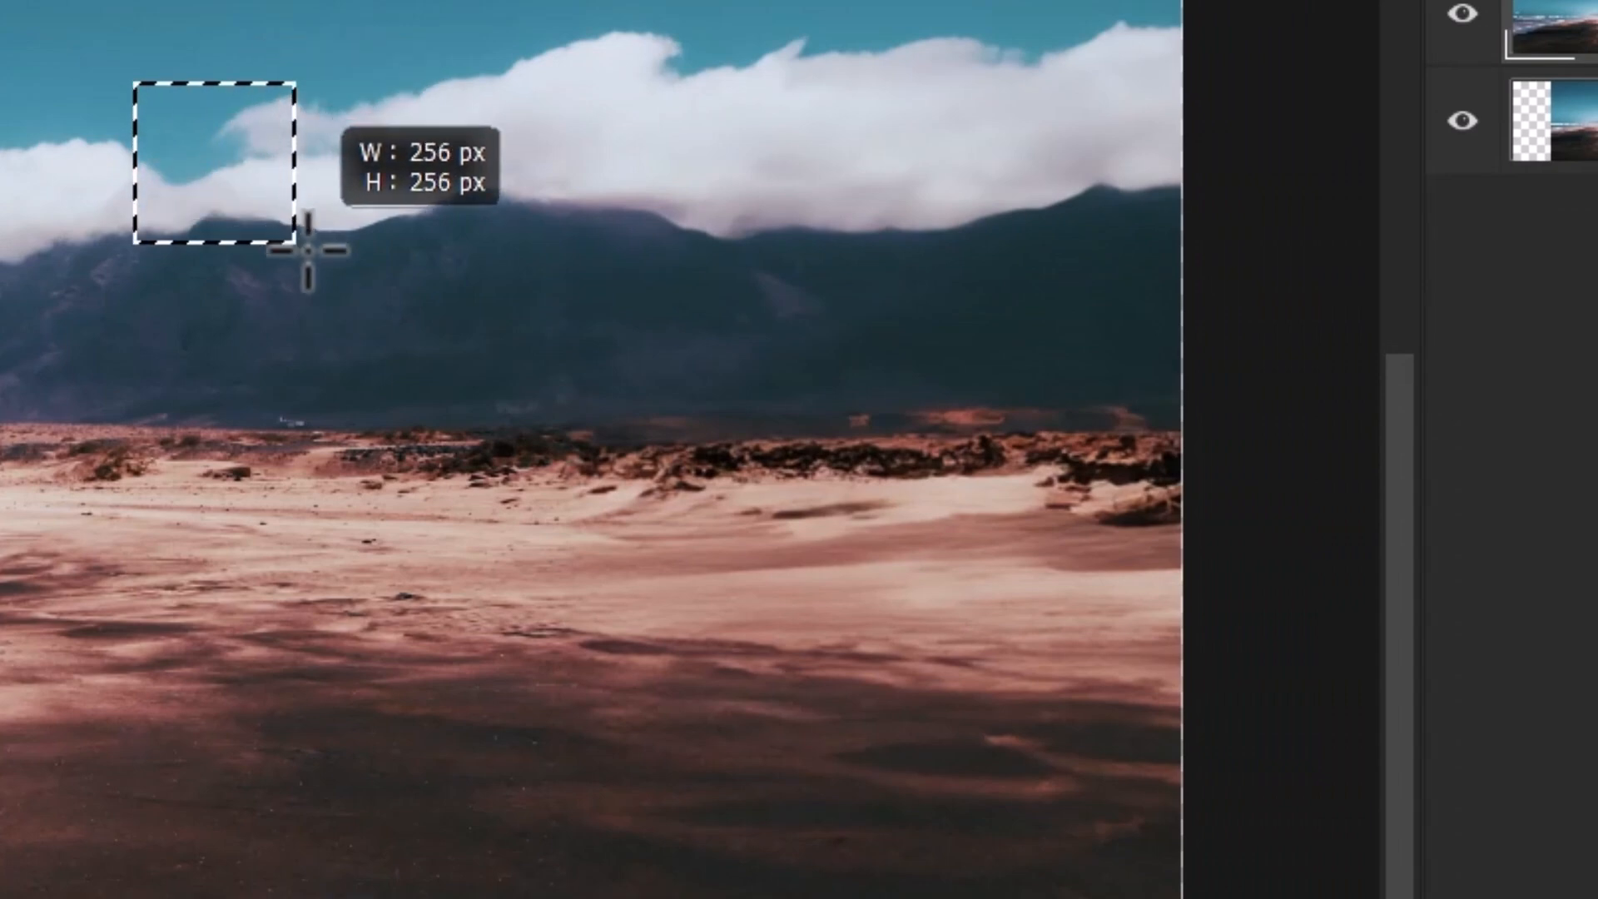
{"action": "left_click_drag", "start_coordinate": [308, 250], "coordinate": [918, 738]}
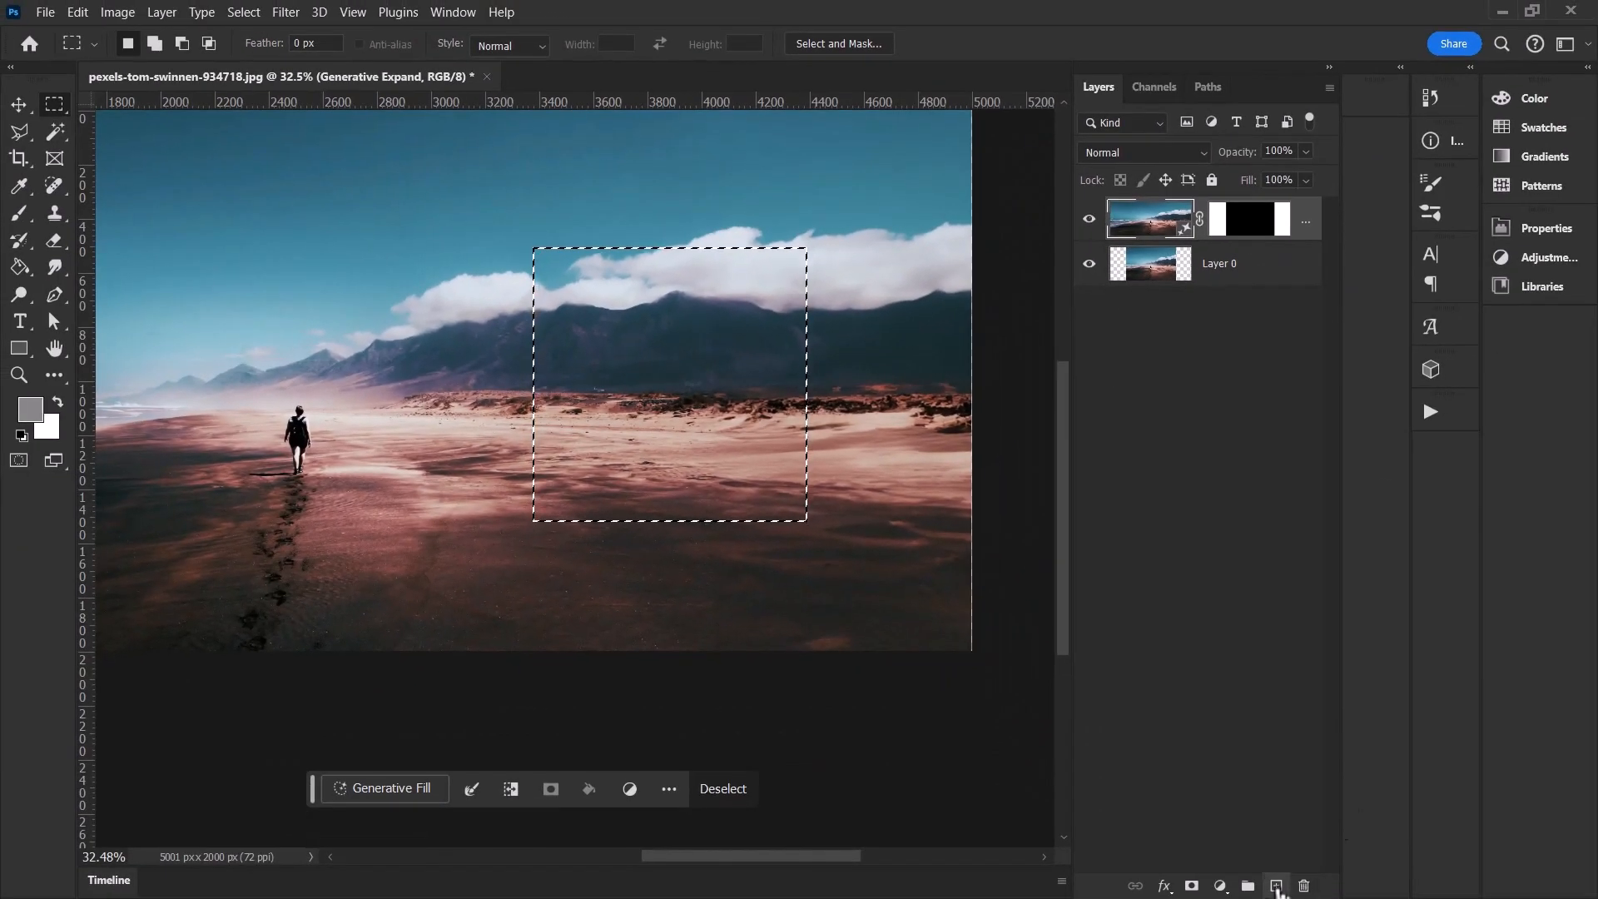
Add a new layer, fill the square selection with the gray foreground colour, and deselect.
{"action": "left_click", "coordinate": [1277, 886]}
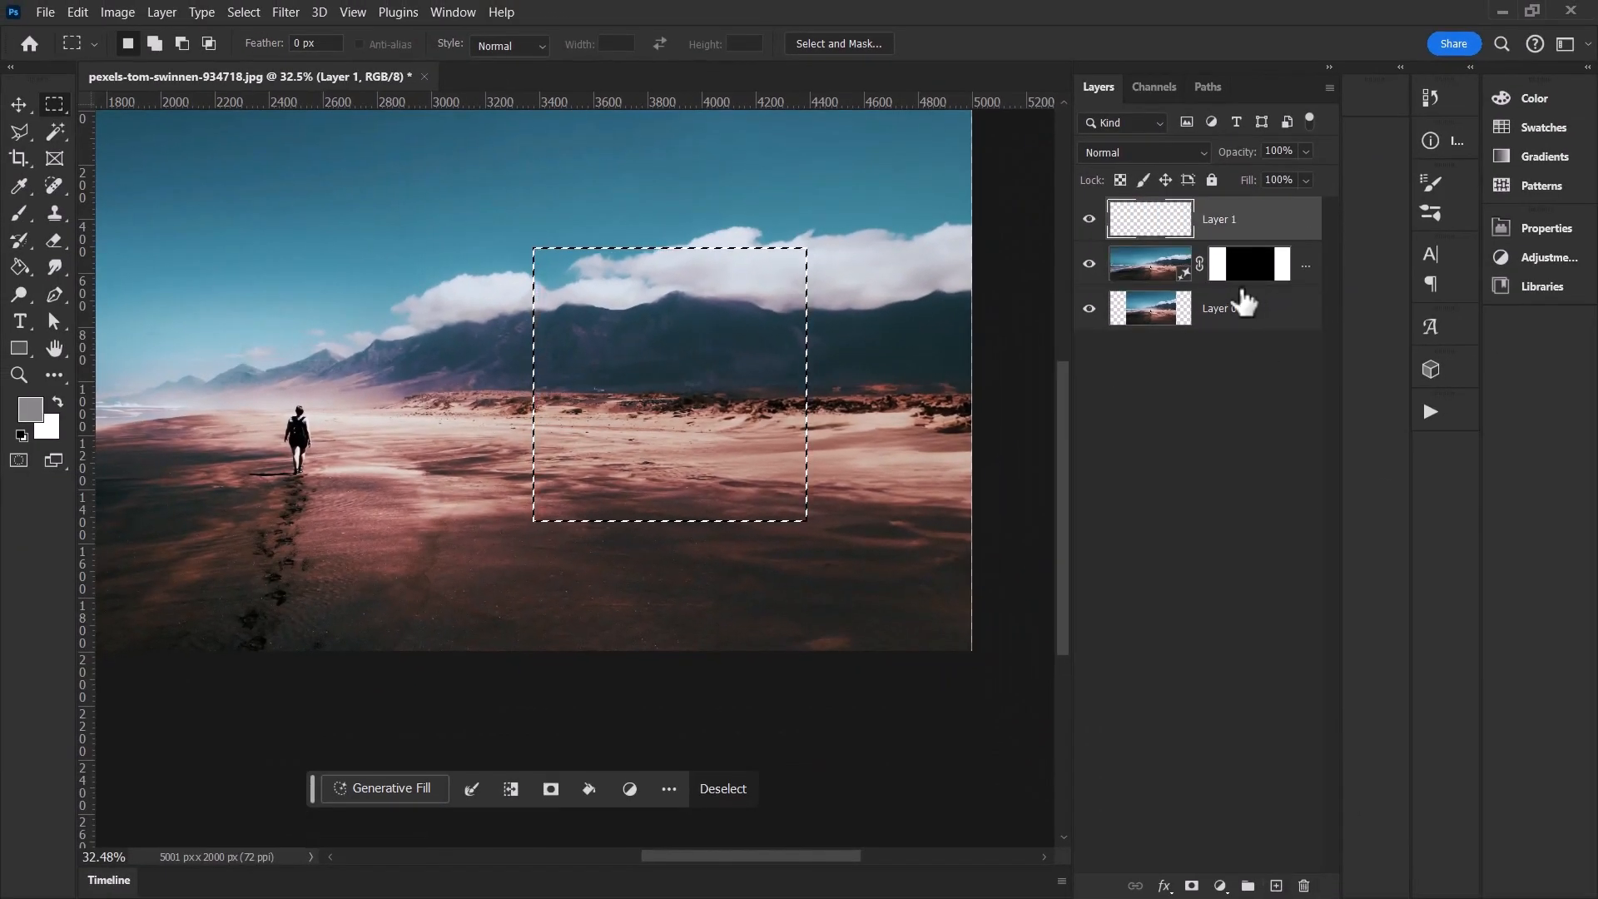
{"action": "left_click", "coordinate": [18, 268]}
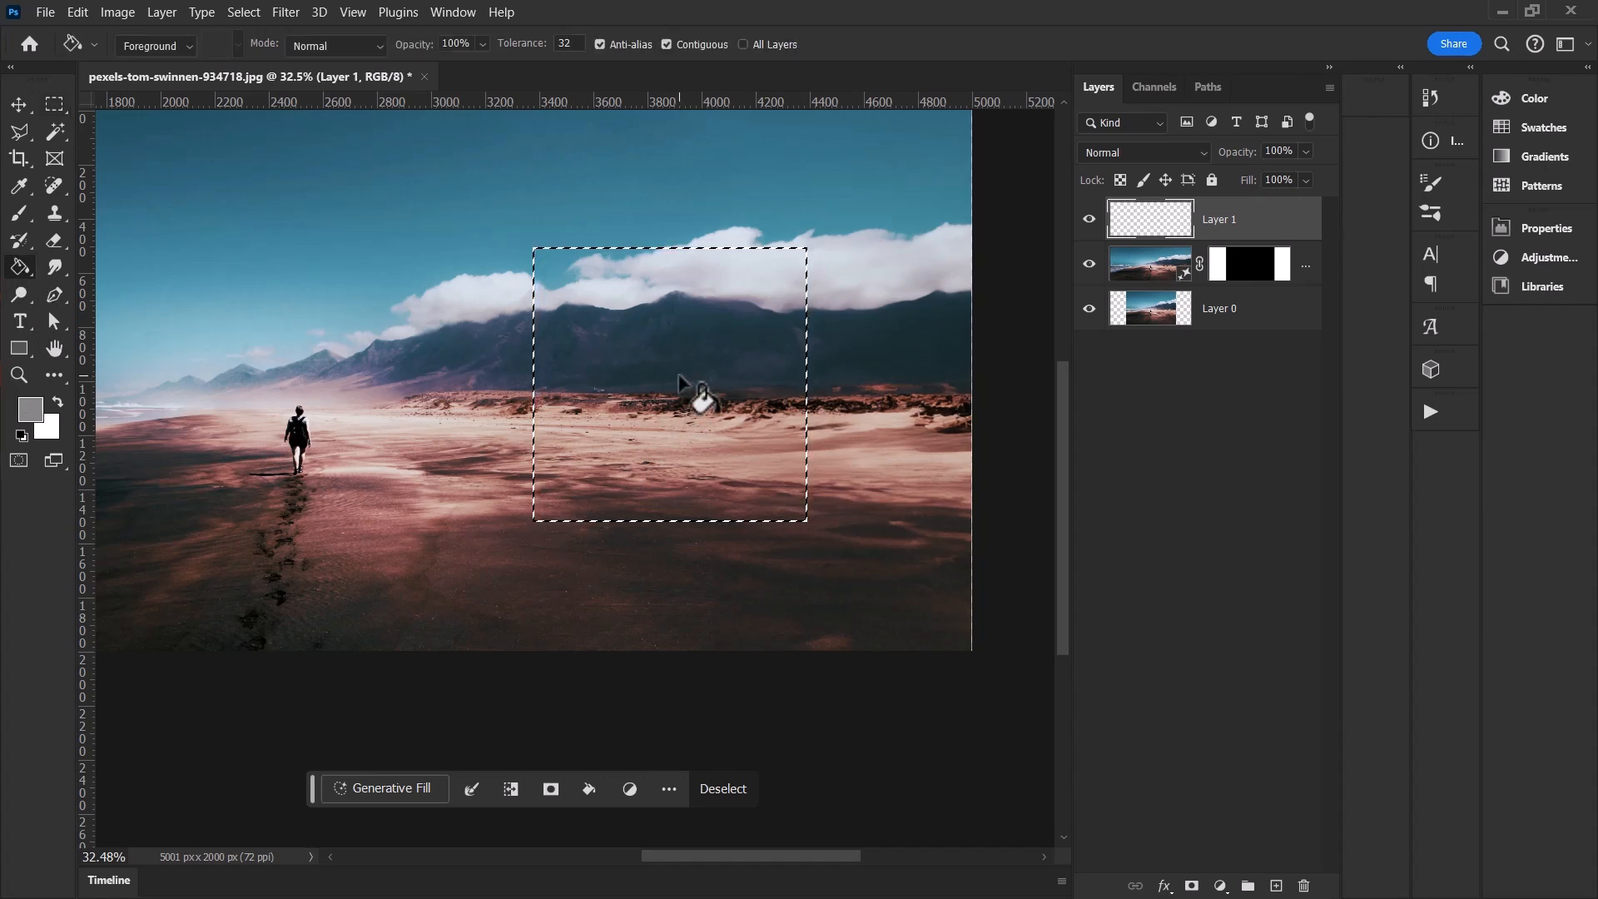
{"action": "left_click", "coordinate": [679, 379]}
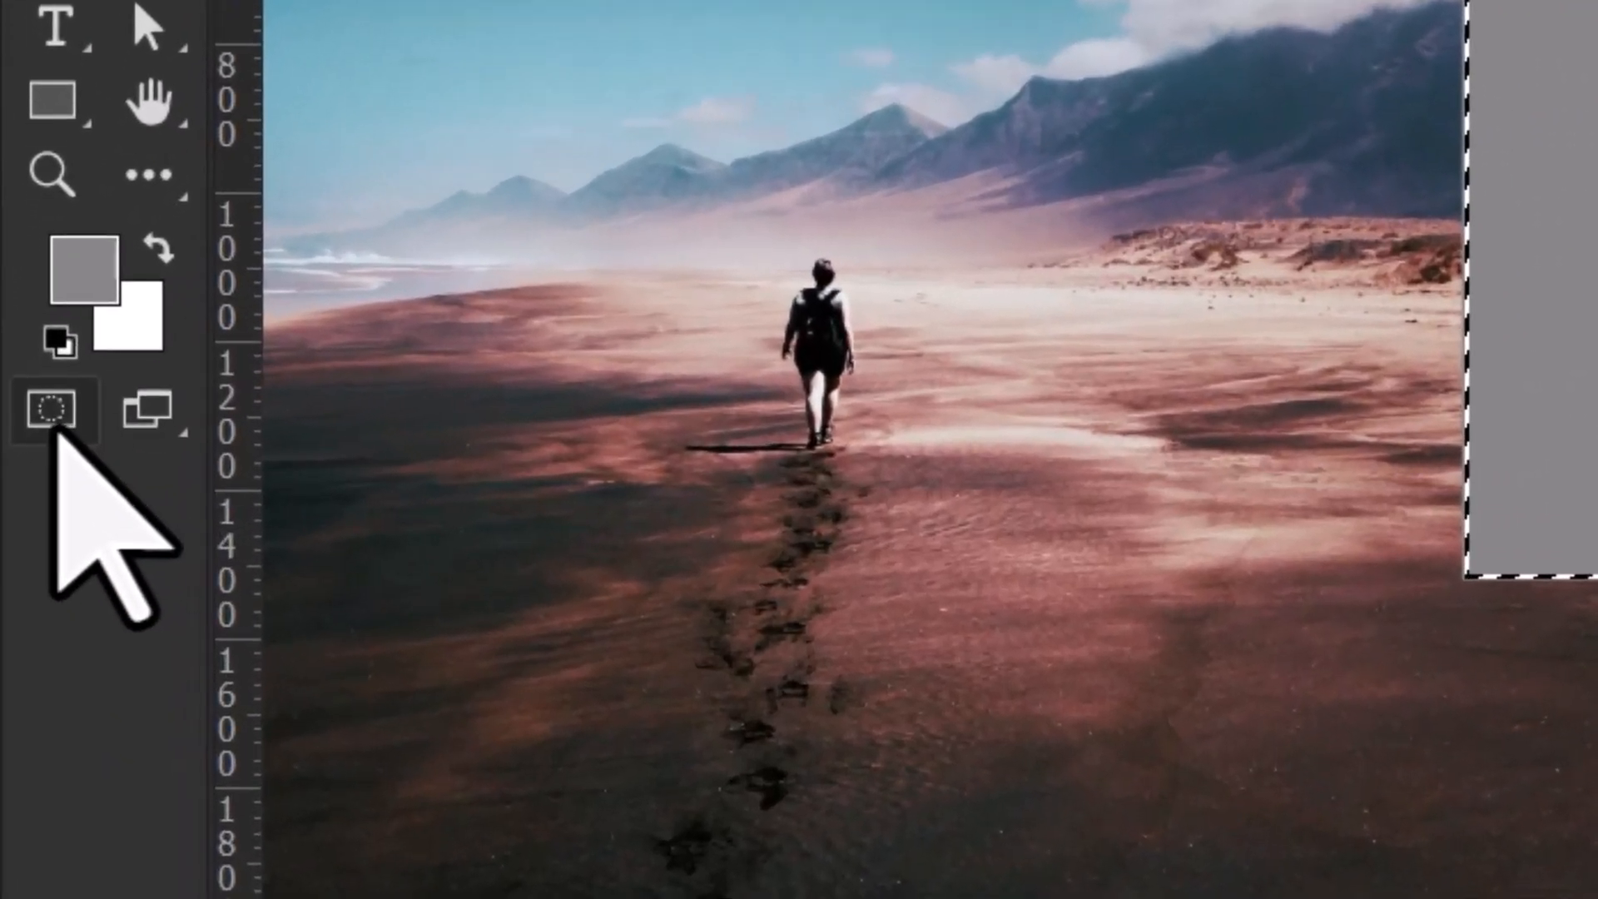
{"action": "key", "text": "ctrl+d"}
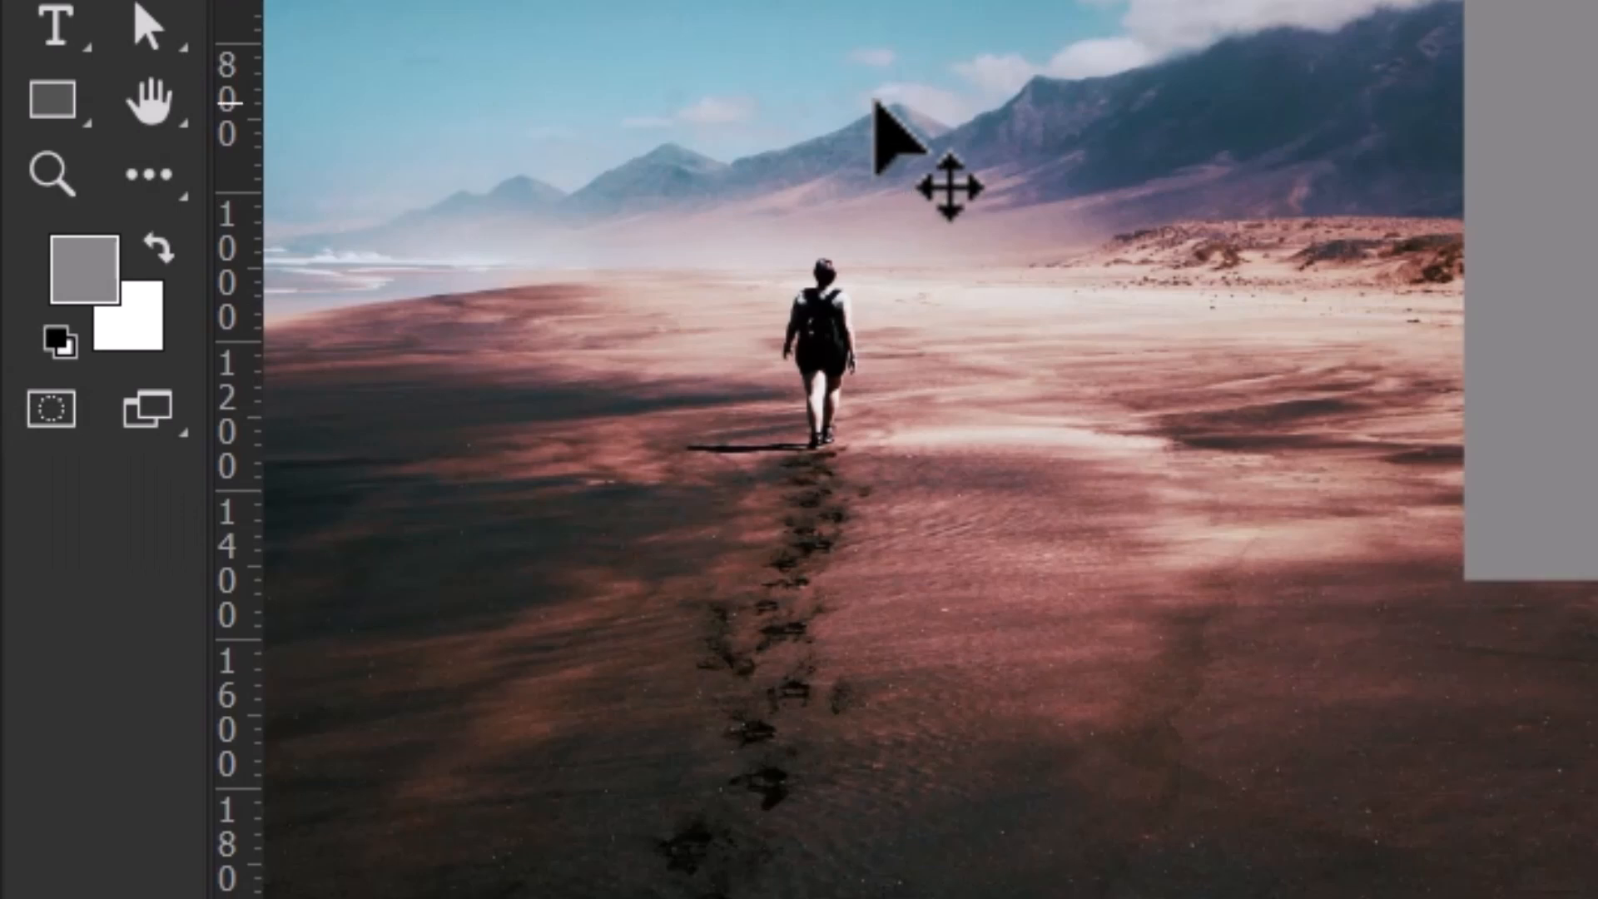
Enter Quick Mask mode and set the foreground colour to gray 818181.
{"action": "left_click", "coordinate": [52, 410]}
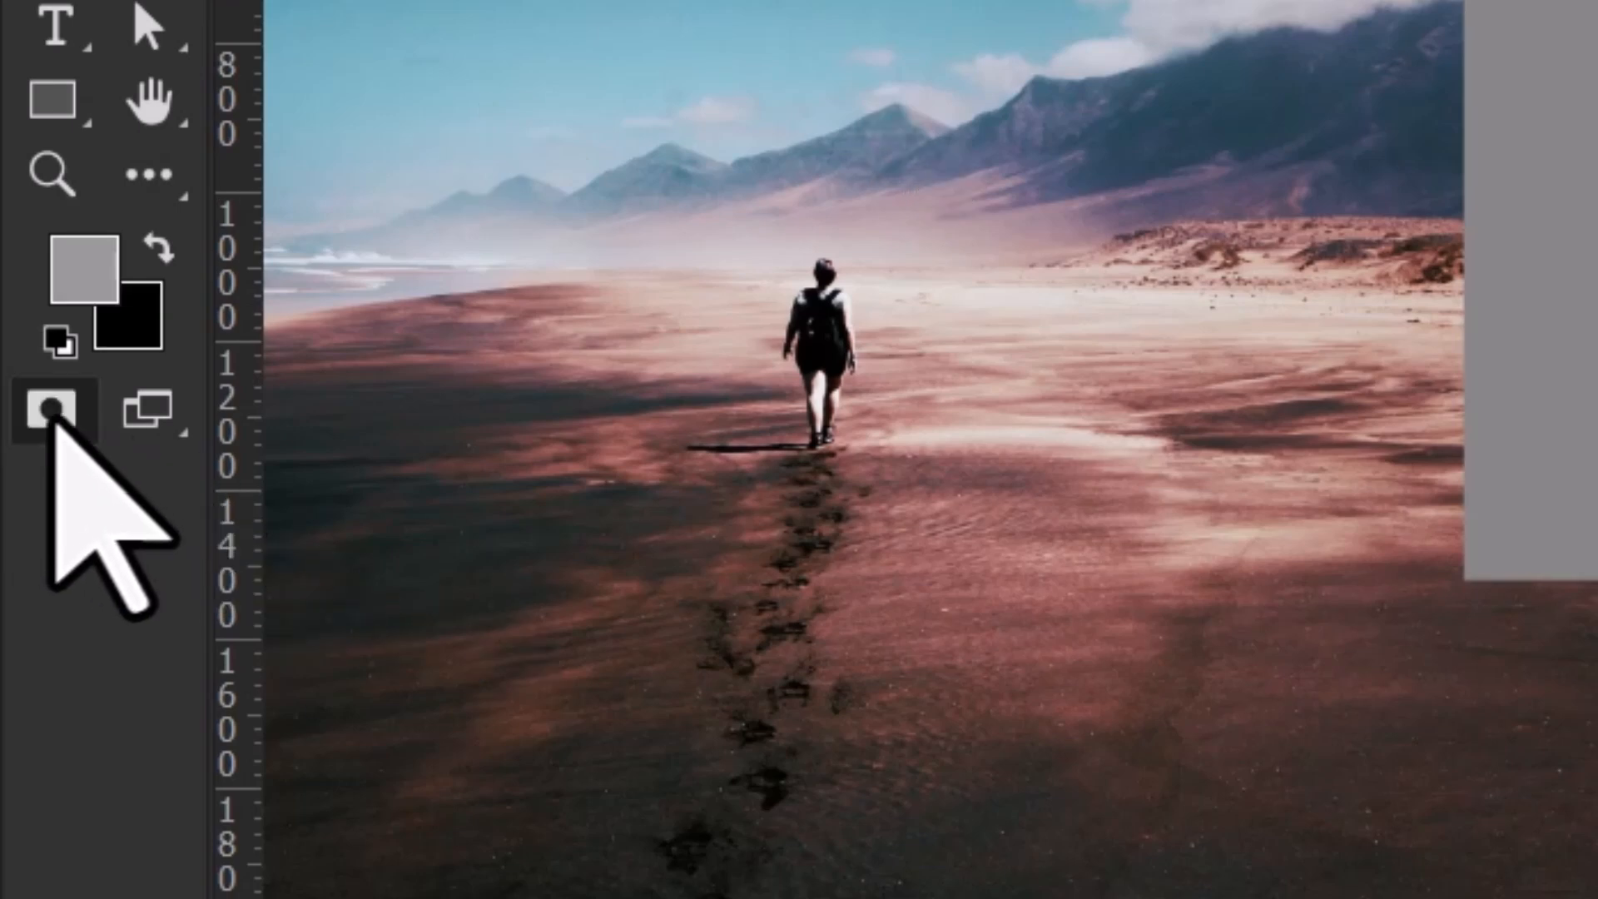
{"action": "left_click", "coordinate": [83, 275]}
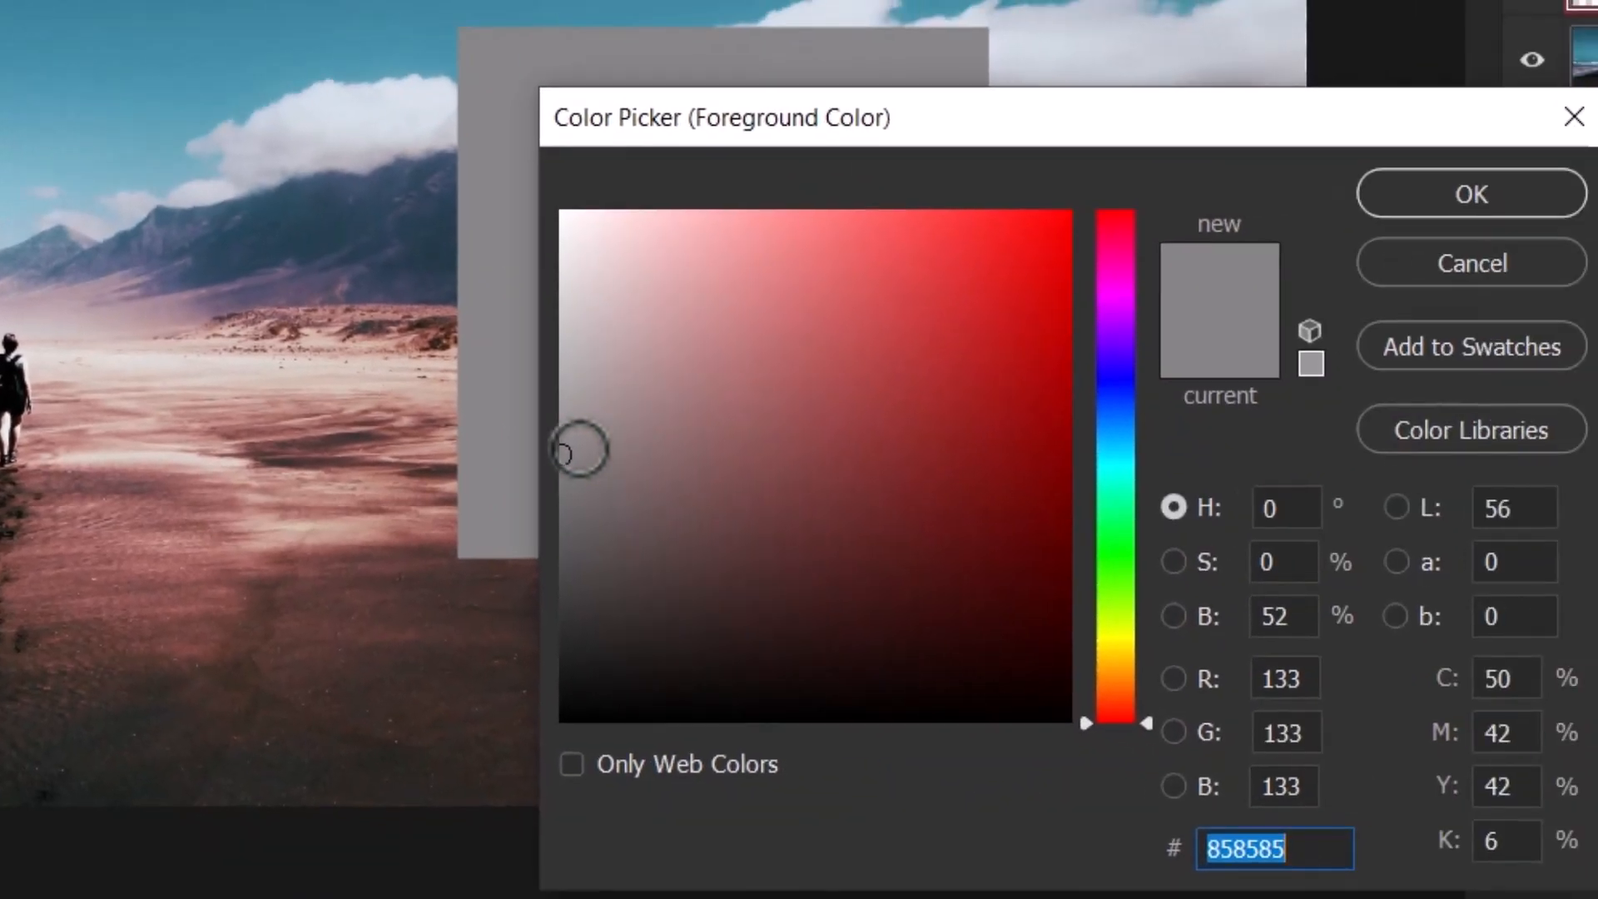
{"action": "left_click_drag", "start_coordinate": [579, 447], "coordinate": [555, 464]}
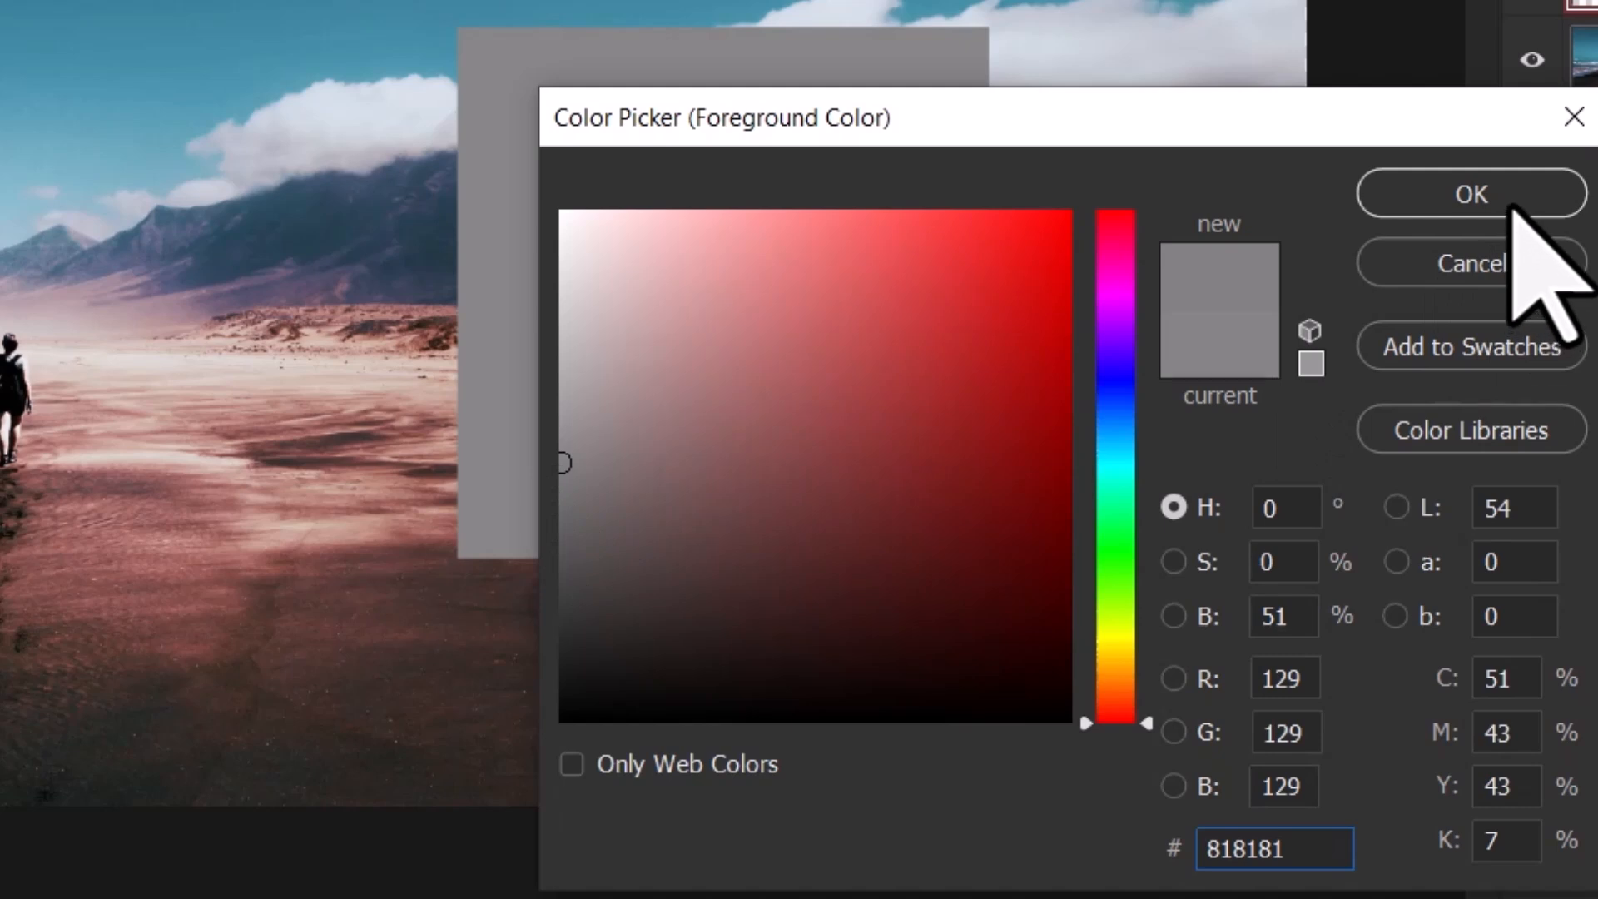
{"action": "left_click", "coordinate": [1510, 206]}
Fill the mask with gray, exit Quick Mask, and use the partial selection to make the gray square semi-transparent.
{"action": "left_click", "coordinate": [687, 233]}
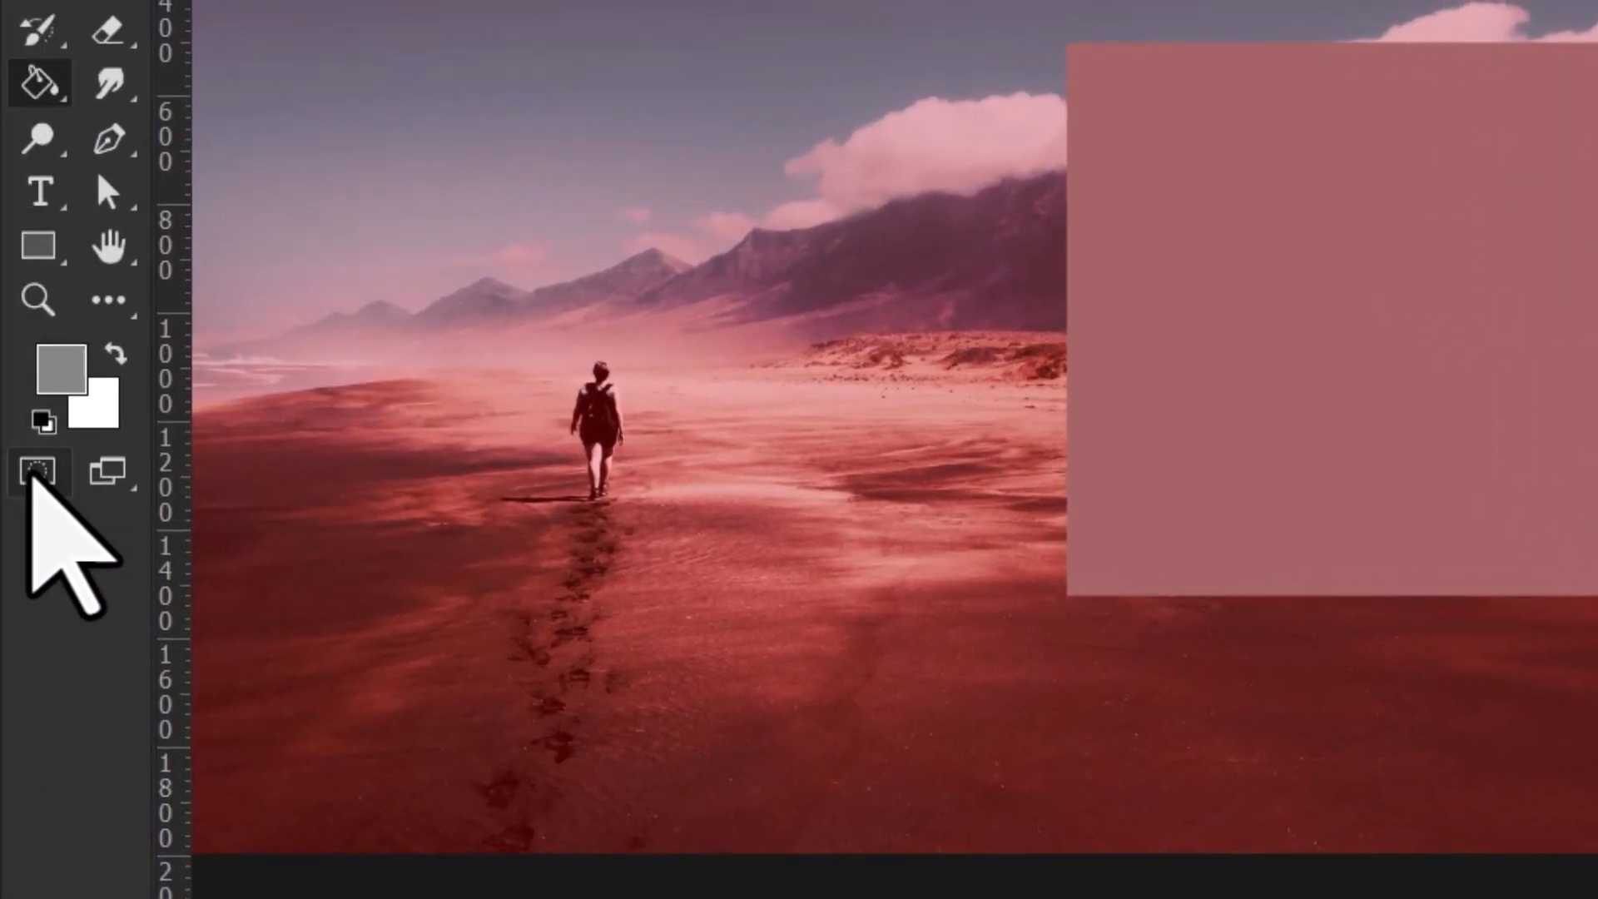
{"action": "left_click", "coordinate": [35, 473]}
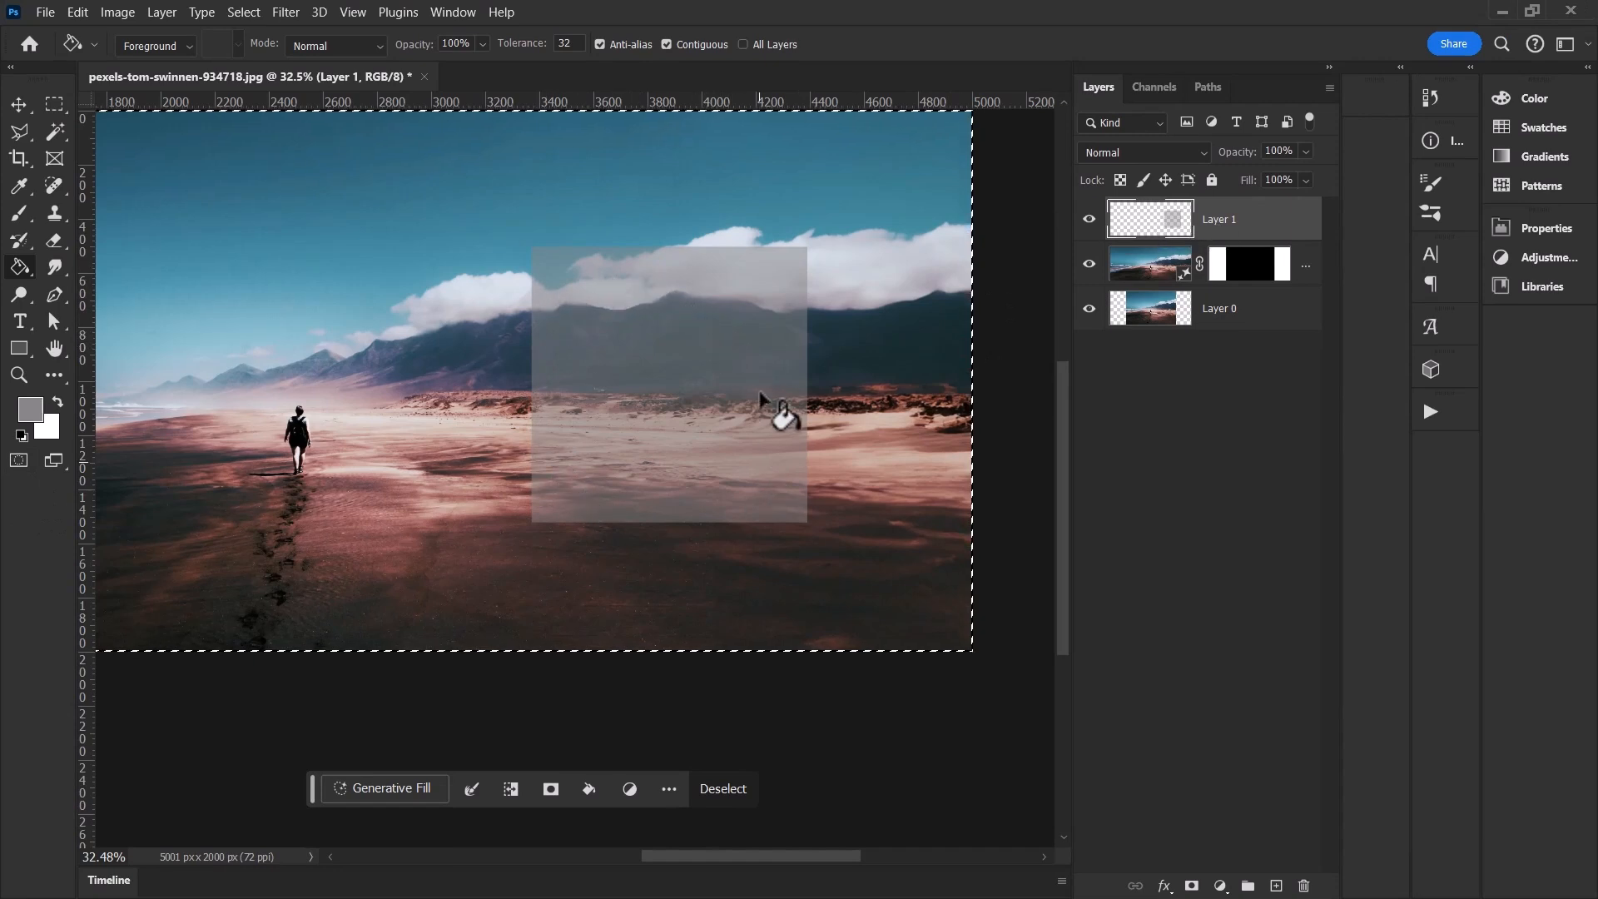
{"action": "key", "text": "ctrl+d"}
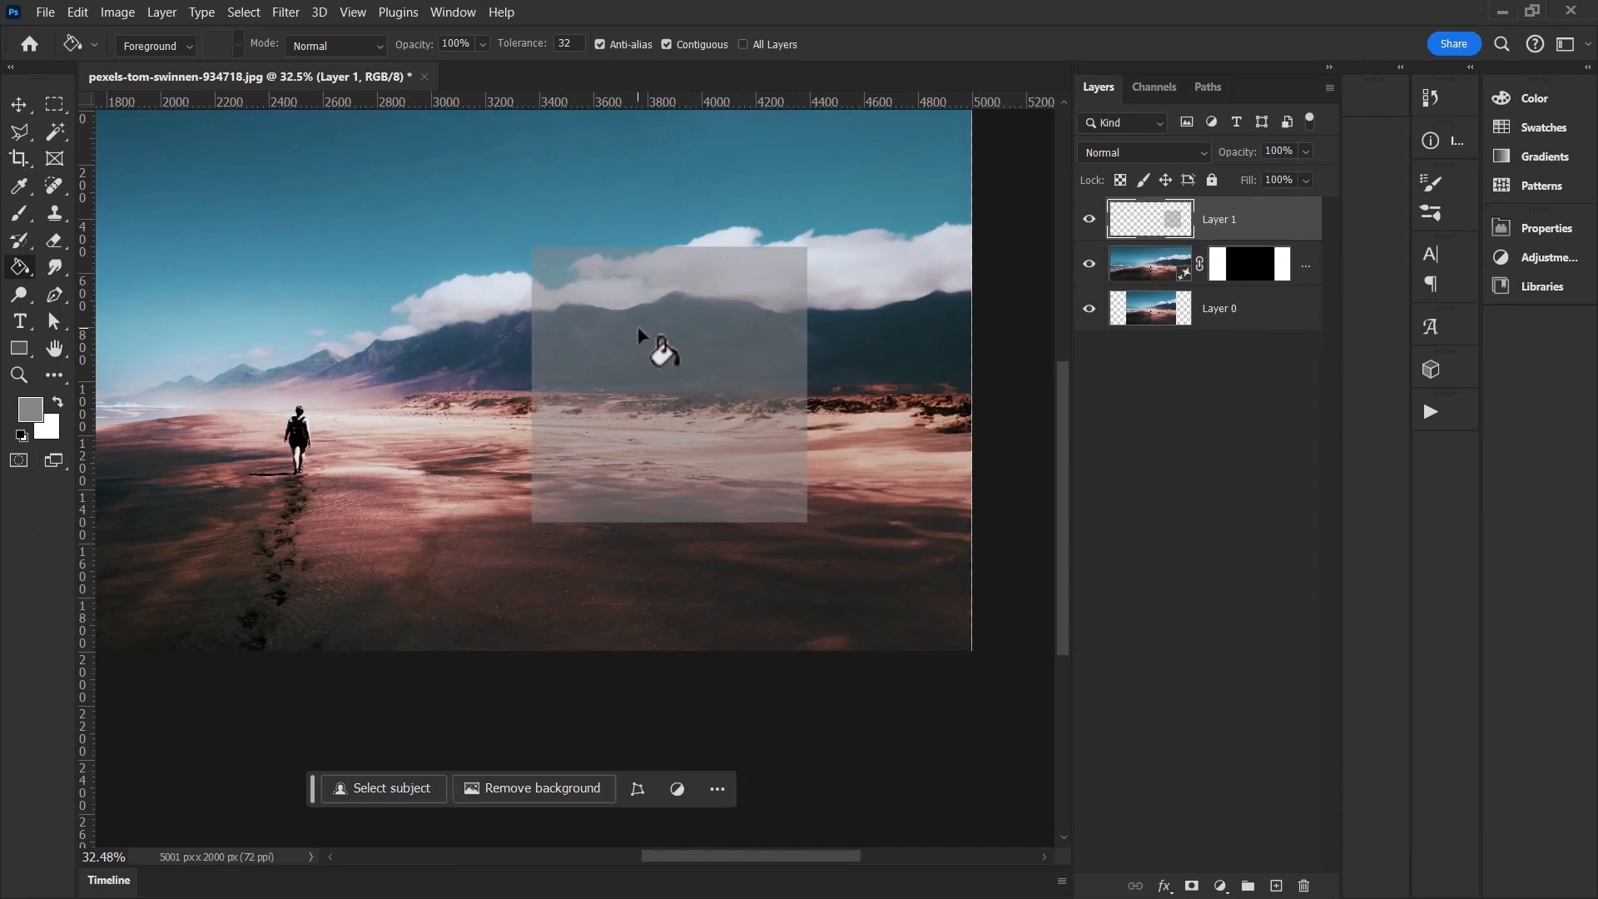
Move the semi-transparent square into the upper-right corner of the photo and check its edge against the seam.
{"action": "scroll", "coordinate": [874, 486], "scroll_direction": "down", "scroll_amount": 2}
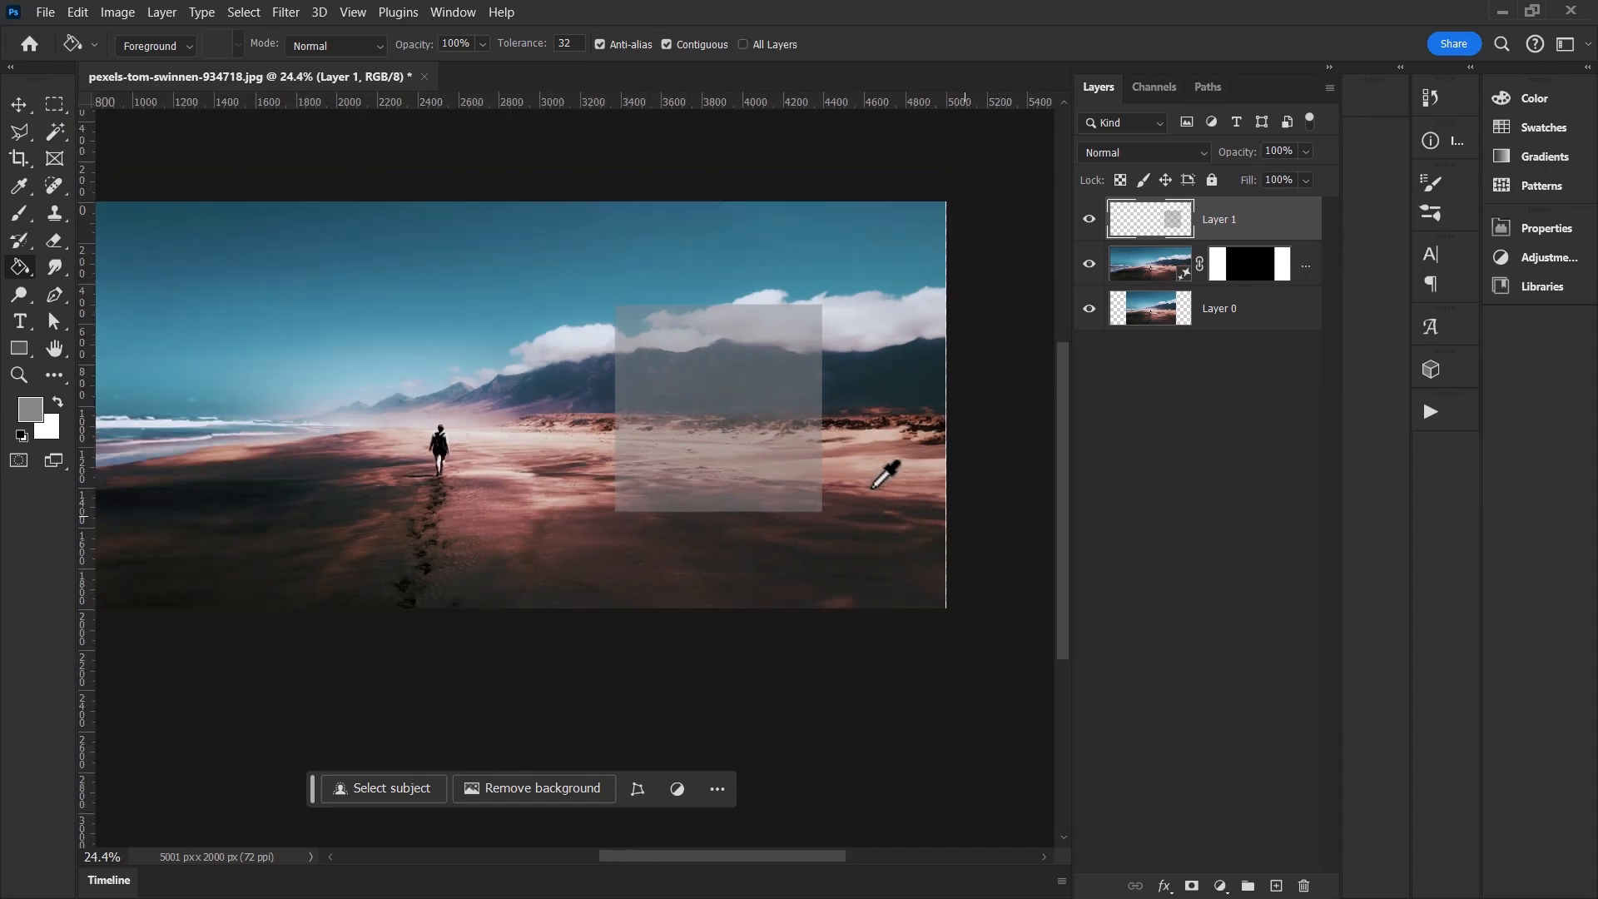
{"action": "left_click_drag", "start_coordinate": [704, 430], "coordinate": [827, 321]}
{"action": "key", "text": "z"}
{"action": "left_click_drag", "start_coordinate": [724, 375], "coordinate": [847, 476]}
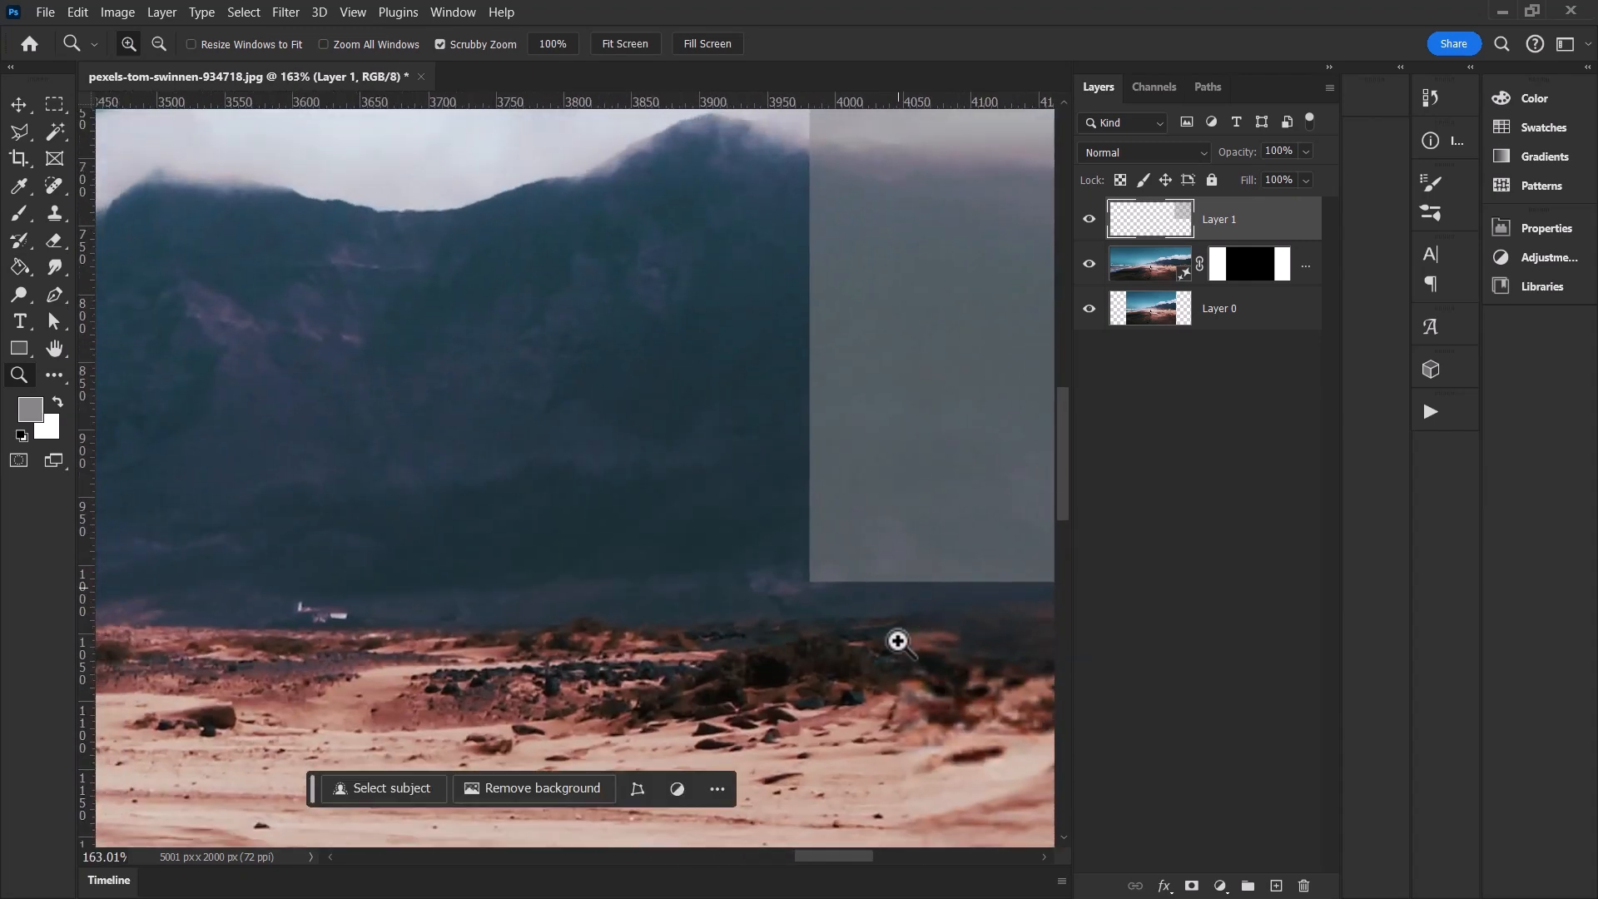
{"action": "left_click_drag", "start_coordinate": [898, 640], "coordinate": [907, 697]}
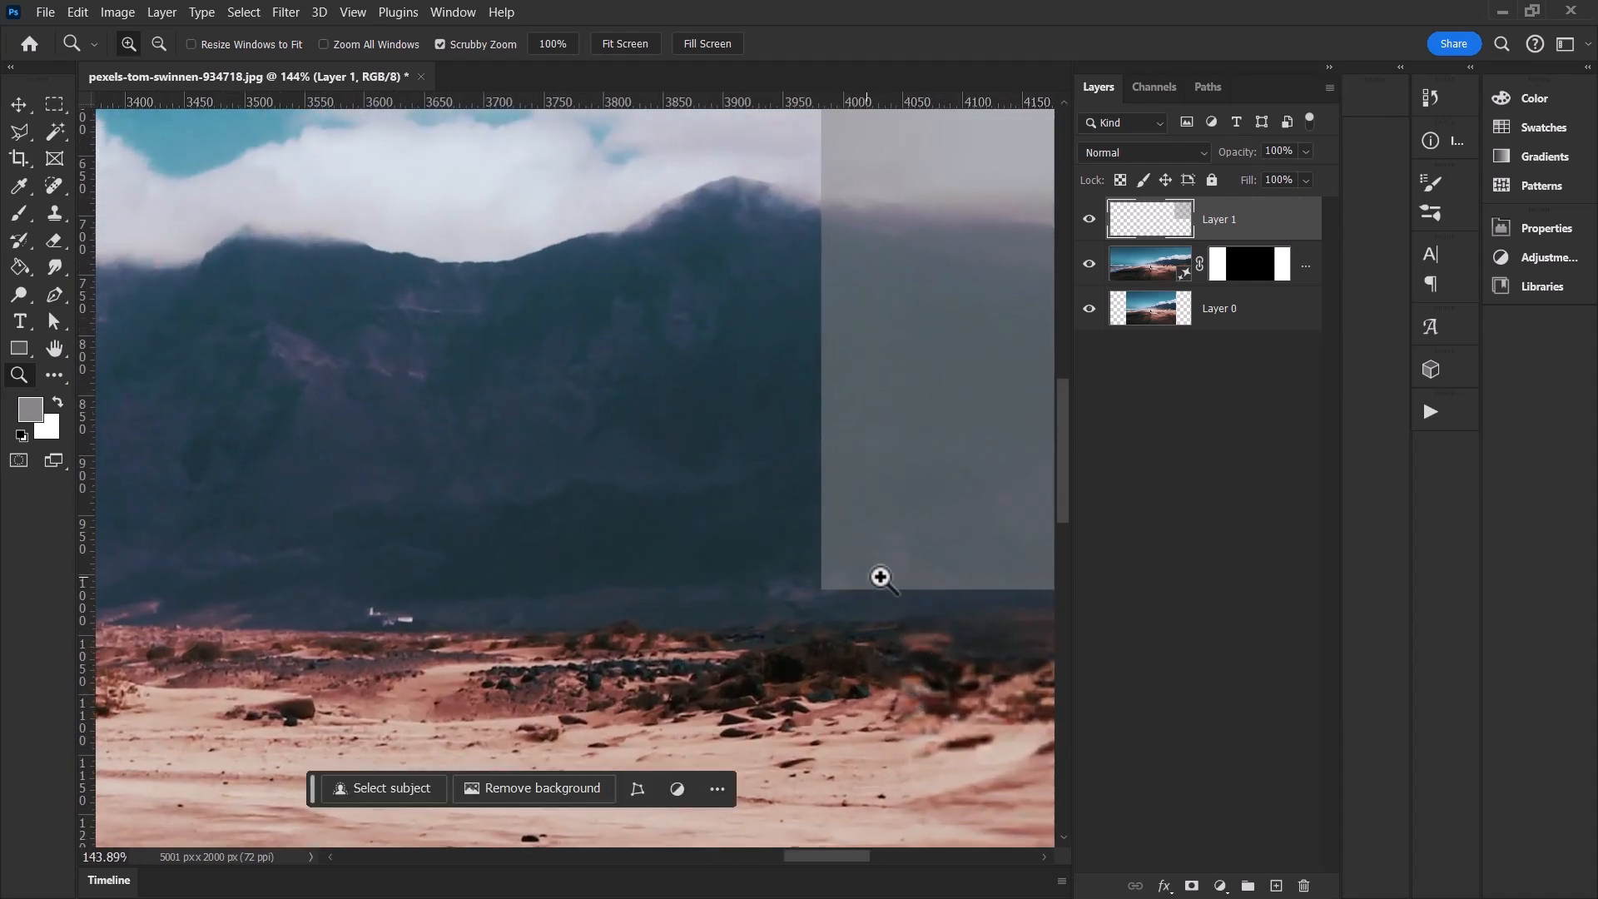
Duplicate Layer 1 and move the copy straight down to cover the lower-right corner of the photo.
{"action": "key", "text": "ctrl+0"}
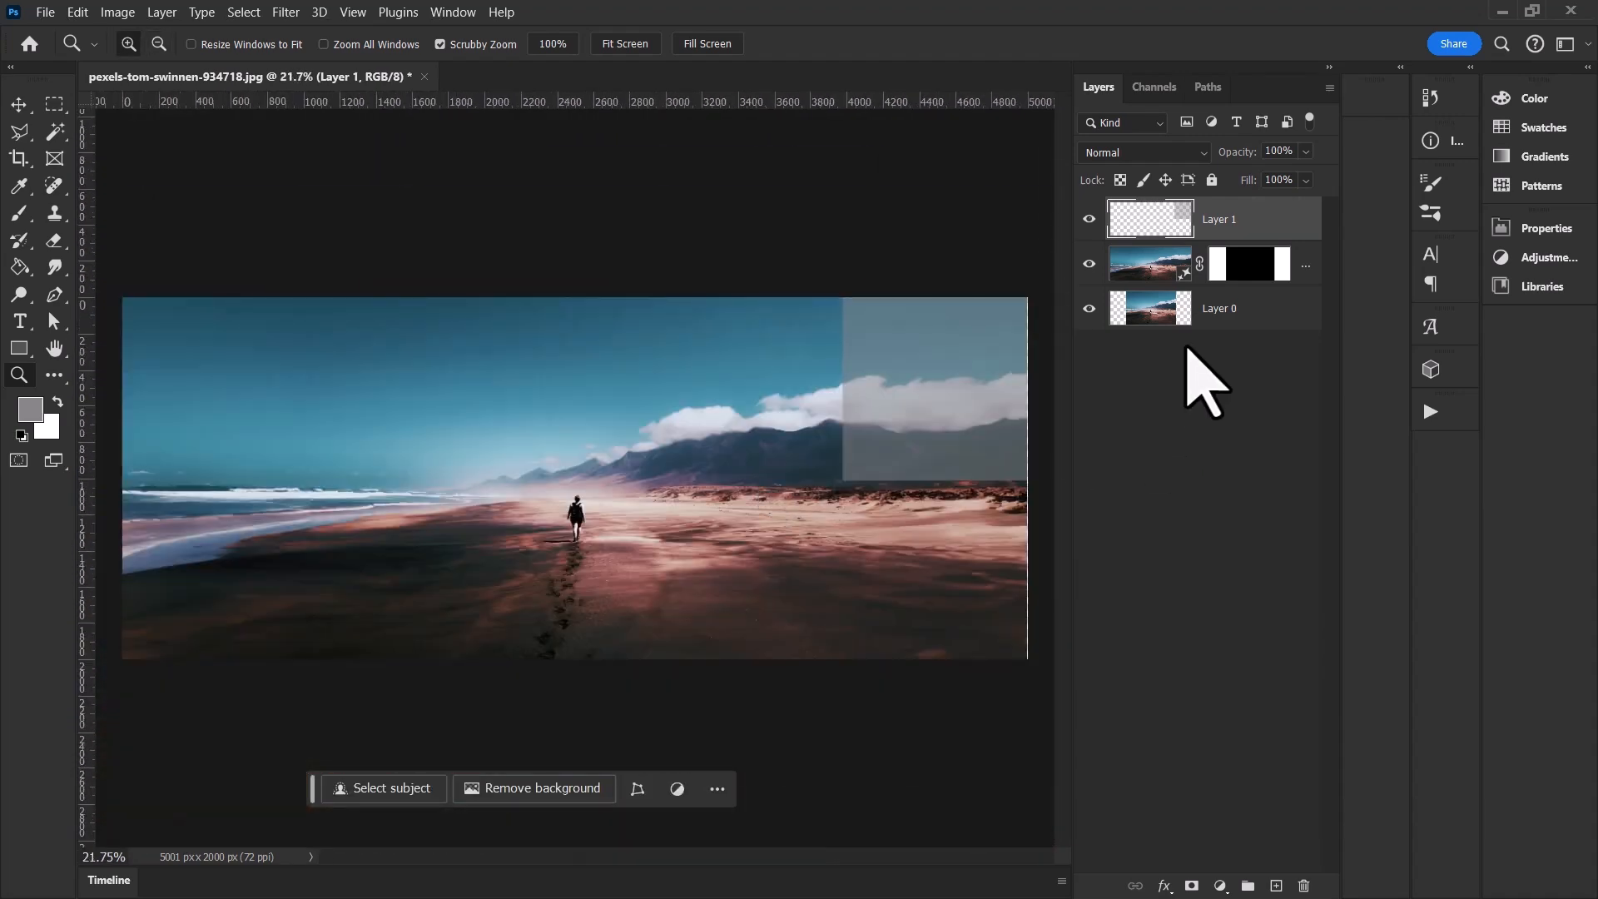
{"action": "left_click_drag", "start_coordinate": [1266, 222], "coordinate": [1275, 886]}
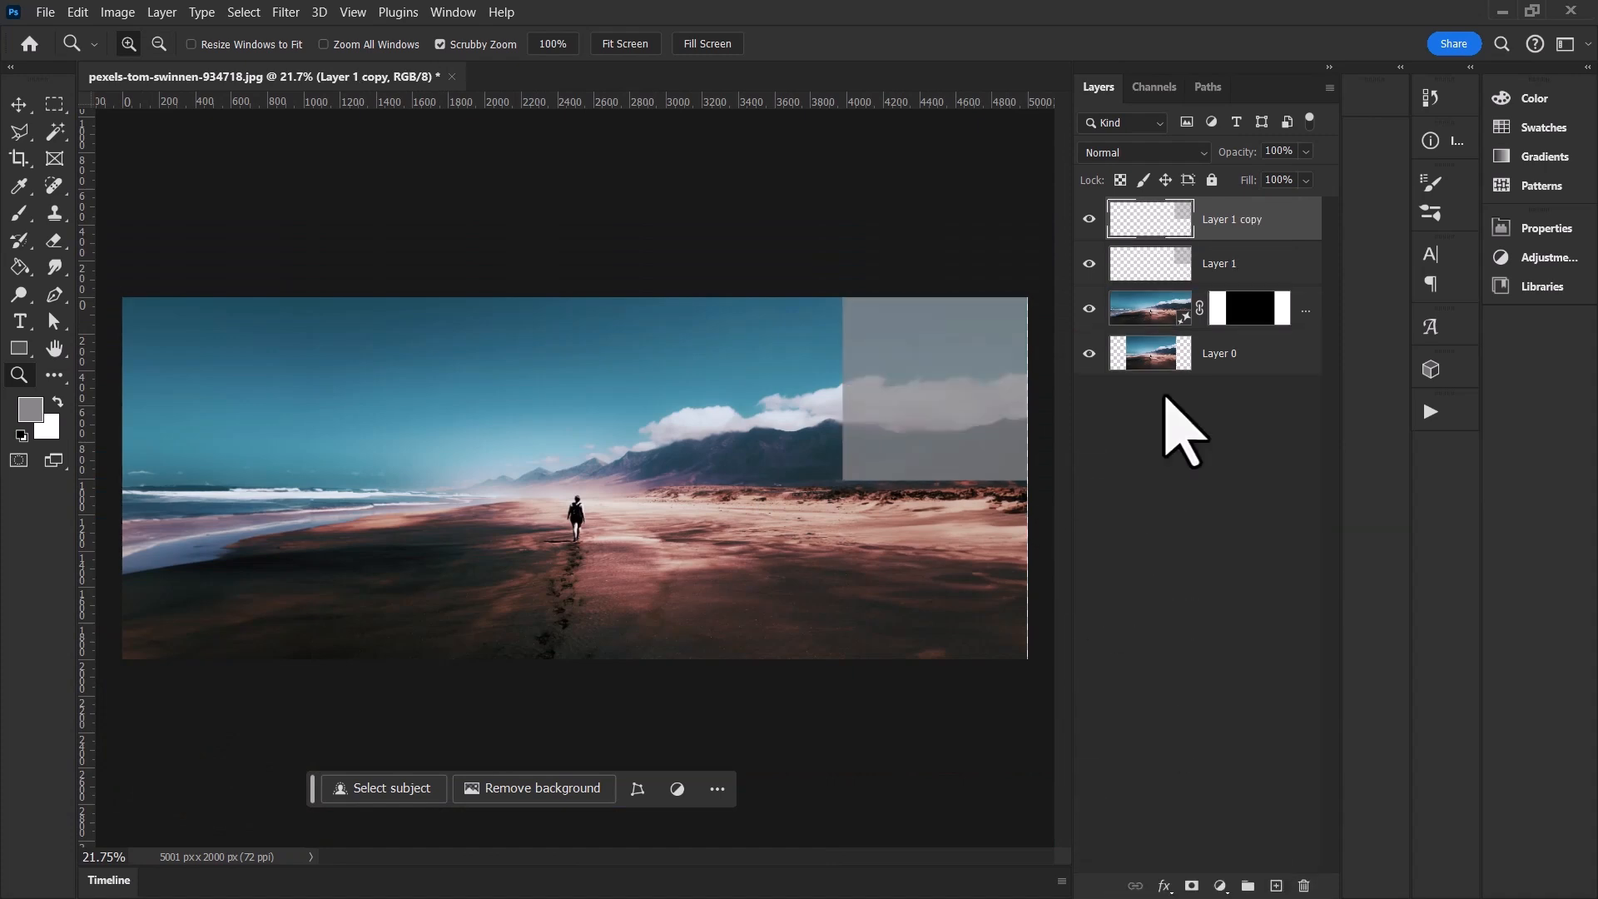
{"action": "left_click_drag", "start_coordinate": [912, 399], "coordinate": [923, 541]}
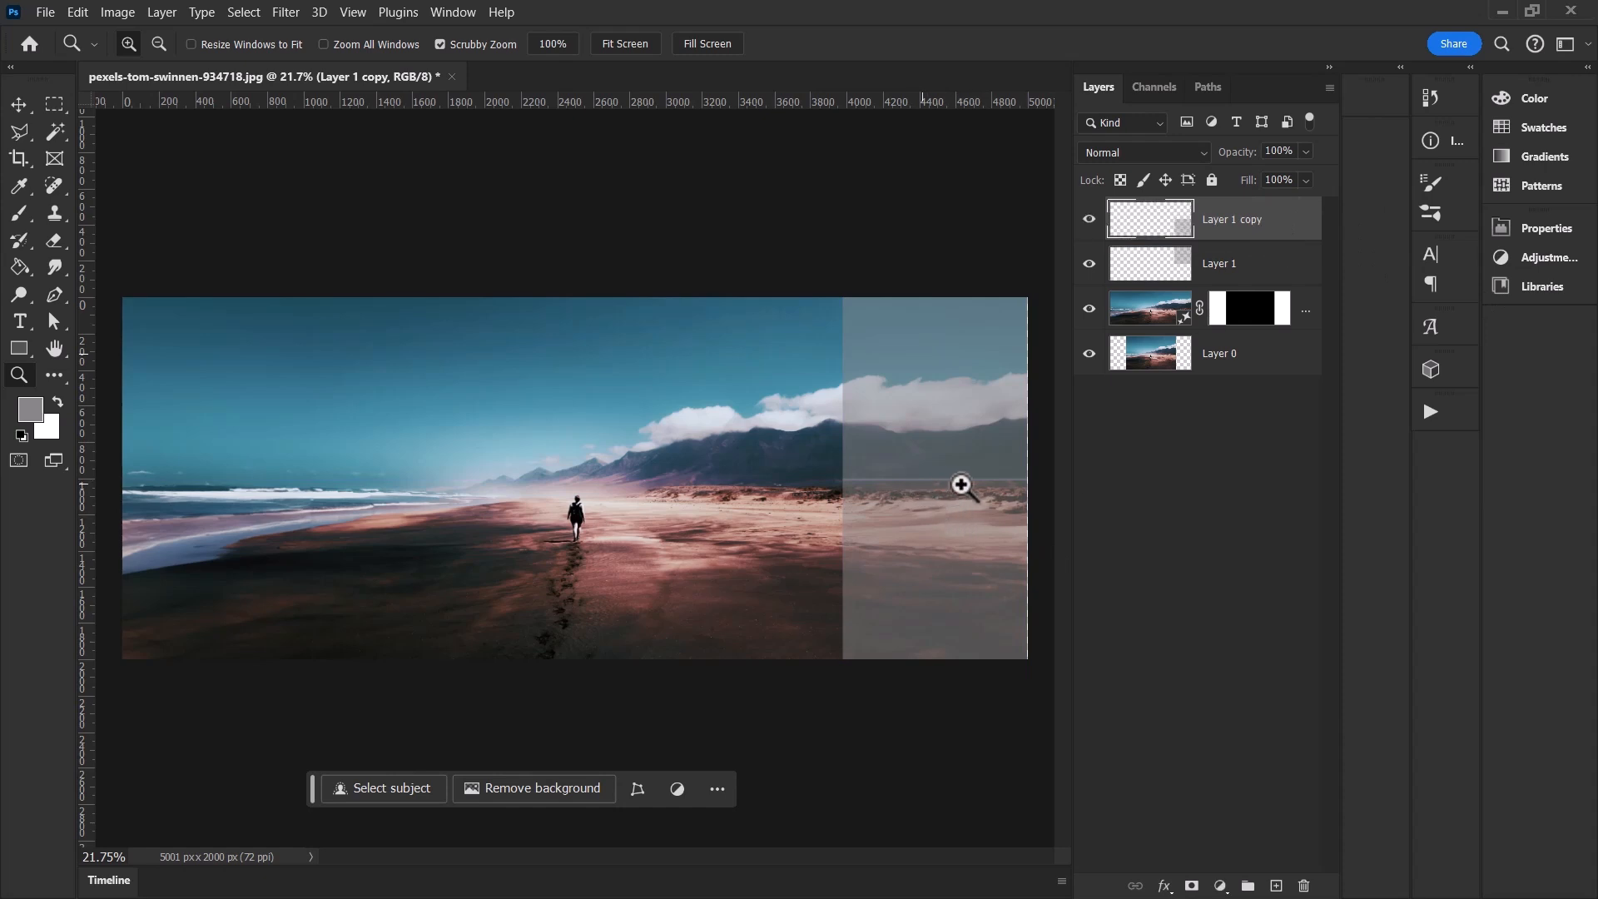
Duplicate both square layers together and move the copies across to the left side of the photo.
{"action": "left_click", "coordinate": [1298, 260], "text": "shift"}
{"action": "left_click_drag", "start_coordinate": [1306, 257], "coordinate": [1276, 884]}
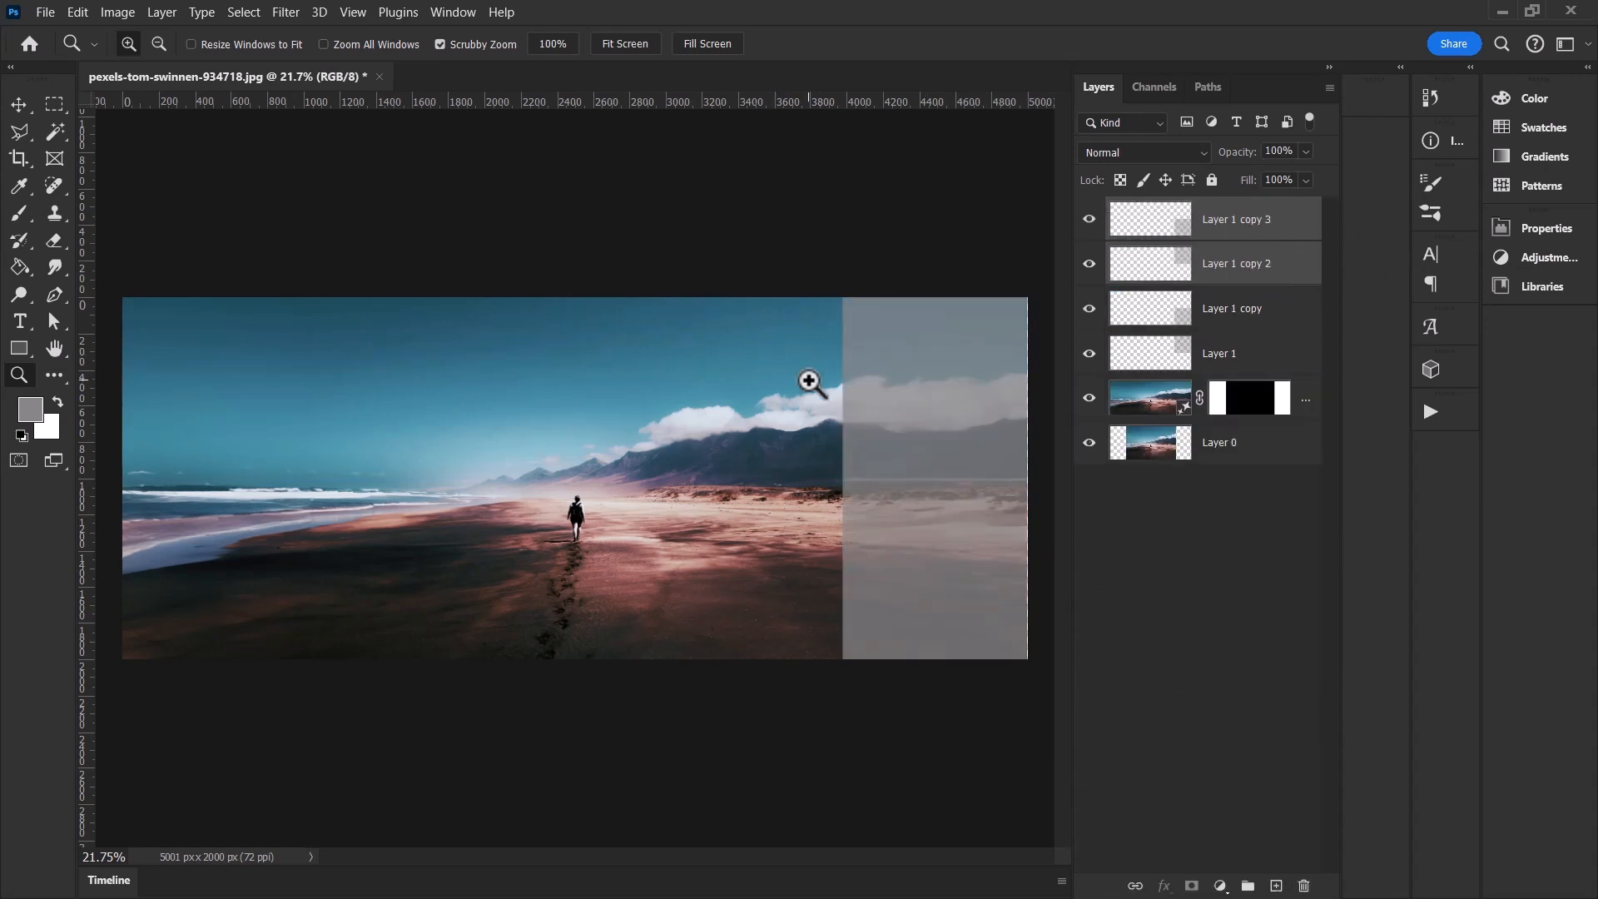
{"action": "left_click_drag", "start_coordinate": [828, 554], "coordinate": [172, 542]}
{"action": "left_click_drag", "start_coordinate": [292, 596], "coordinate": [414, 660]}
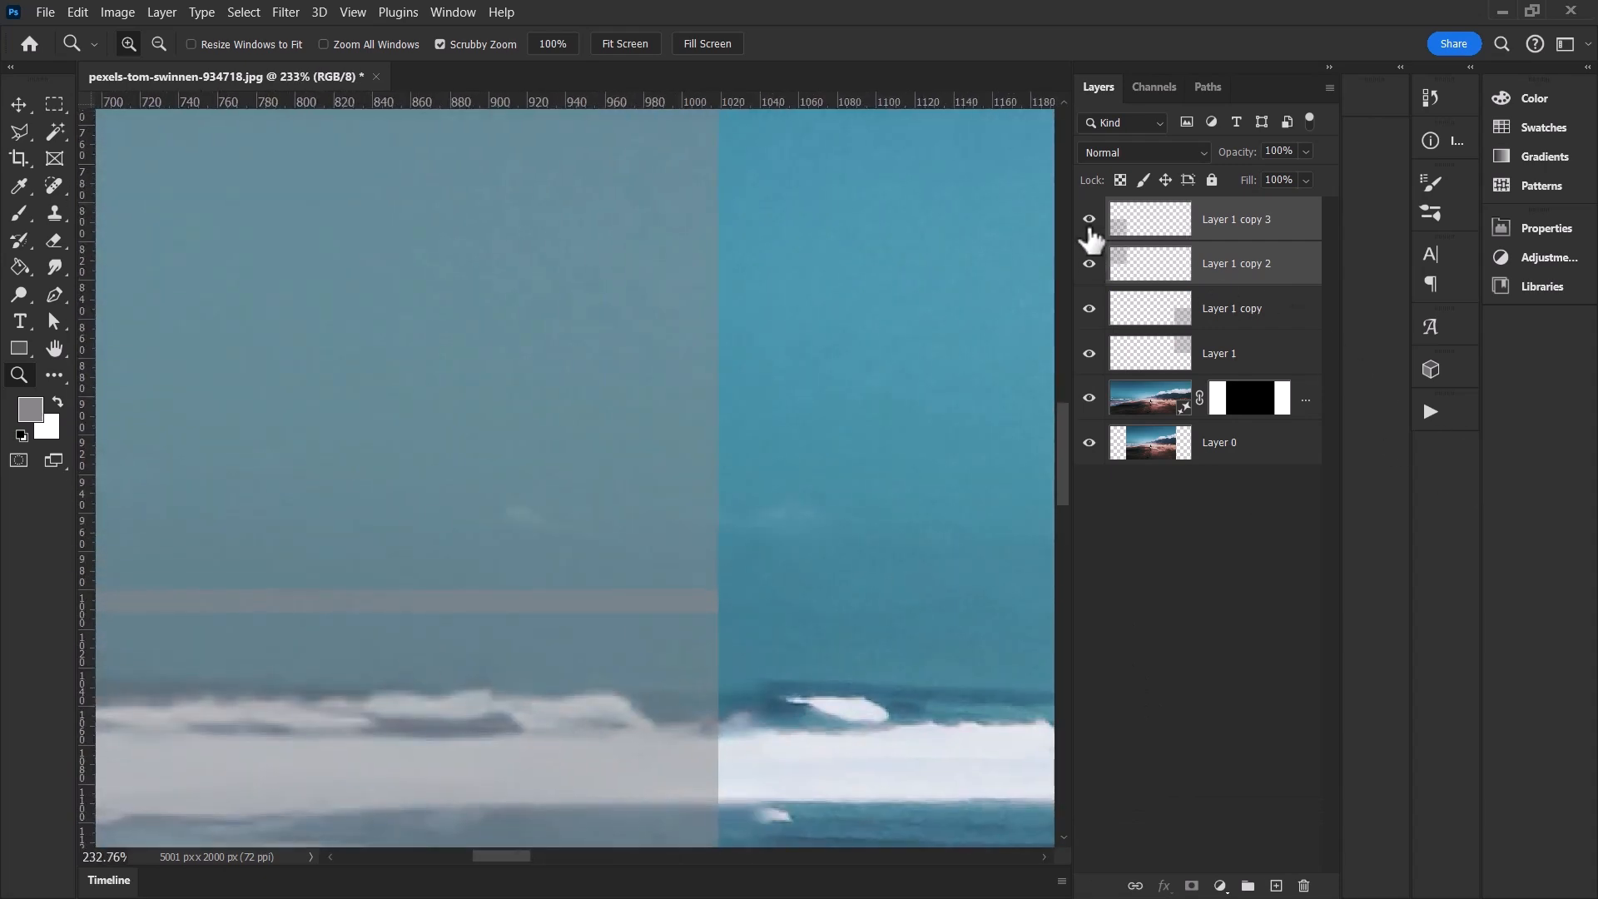
Check the lower-left square by toggling its visibility, and shift both left-hand squares rightward to overlap the original photo.
{"action": "left_click", "coordinate": [1089, 219]}
{"action": "left_click", "coordinate": [1088, 219]}
{"action": "left_click_drag", "start_coordinate": [554, 541], "coordinate": [588, 593]}
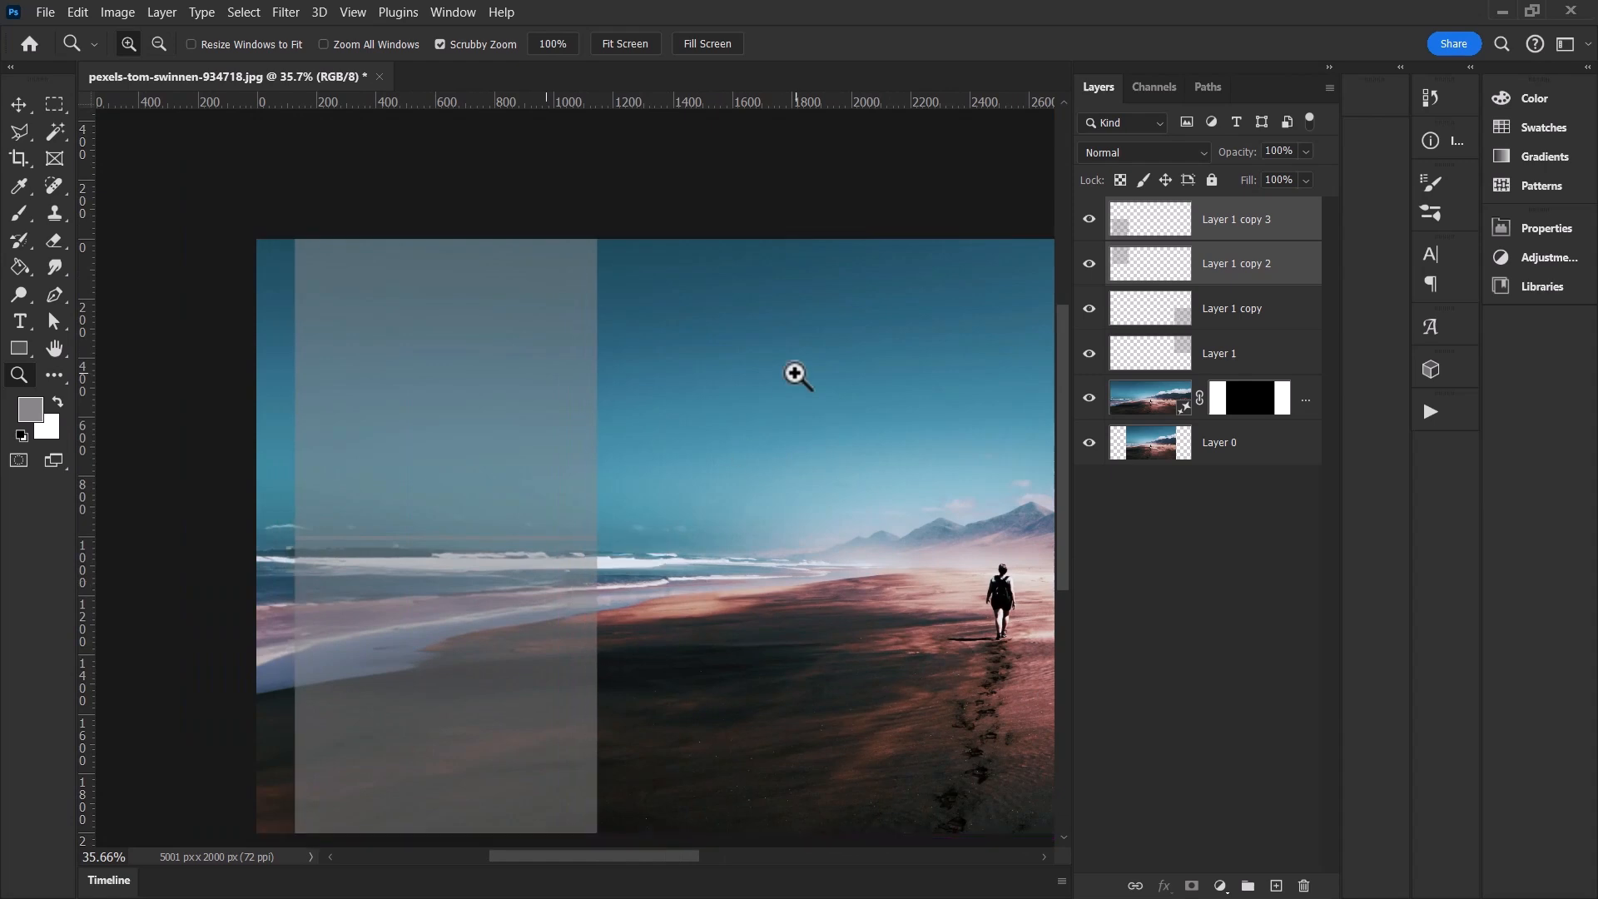
Duplicate the two left-hand square layers and move the copies left to cover the remaining strip at the photo's edge.
{"action": "left_click_drag", "start_coordinate": [1281, 229], "coordinate": [1282, 883]}
{"action": "left_click_drag", "start_coordinate": [524, 662], "coordinate": [303, 660]}
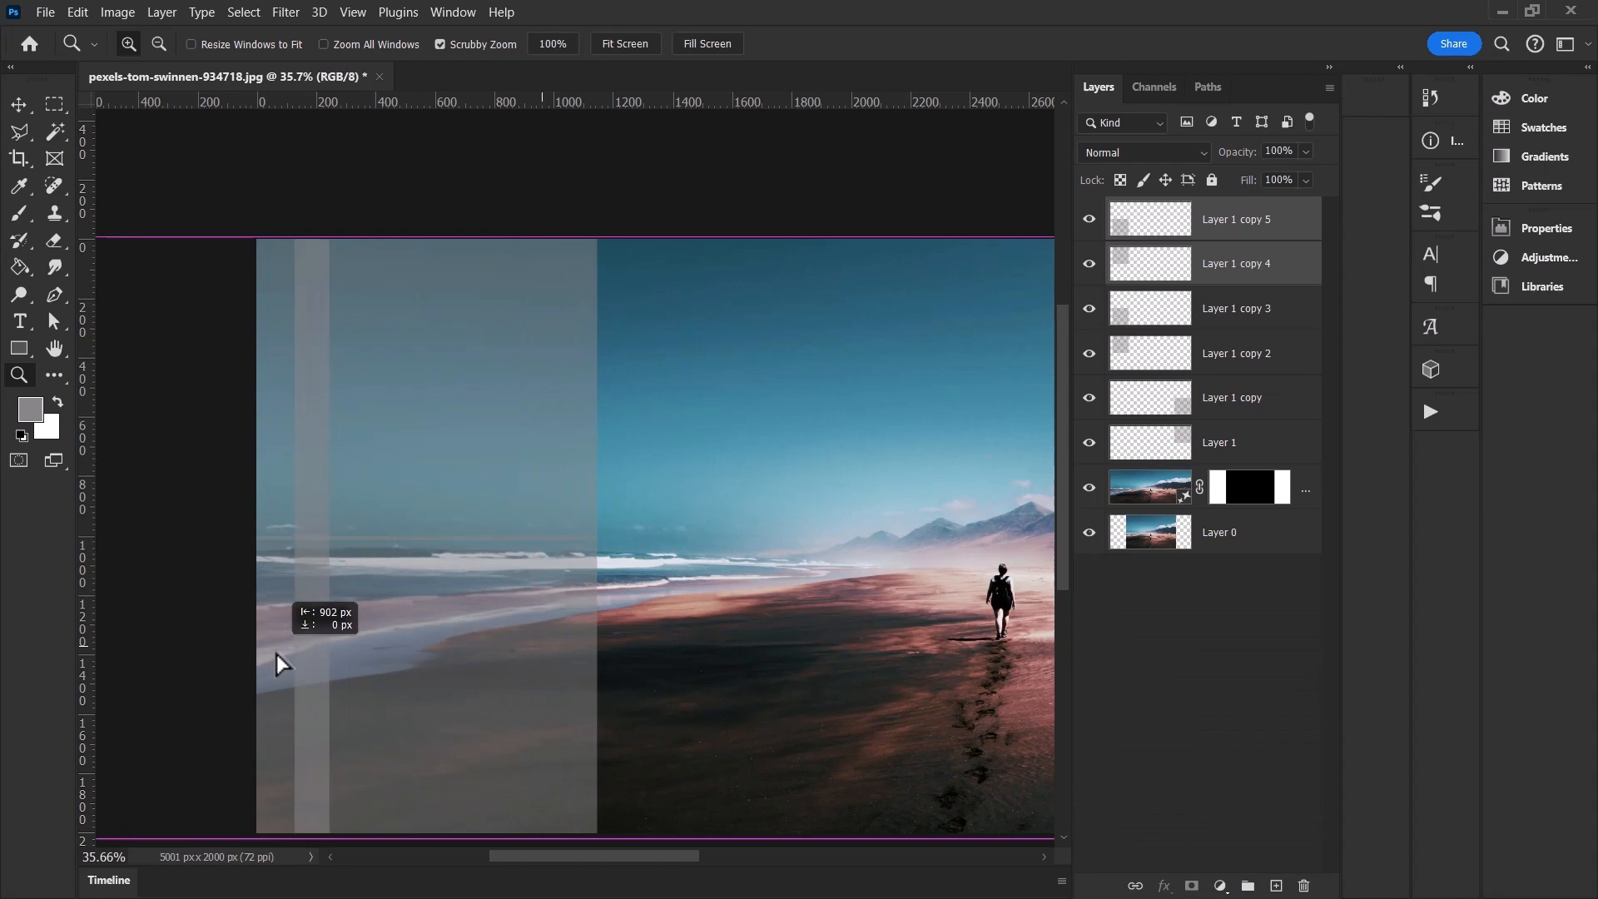
Hide all six square layers and add a blank layer directly above the Generative Expand layer.
{"action": "left_click", "coordinate": [171, 464], "text": "alt"}
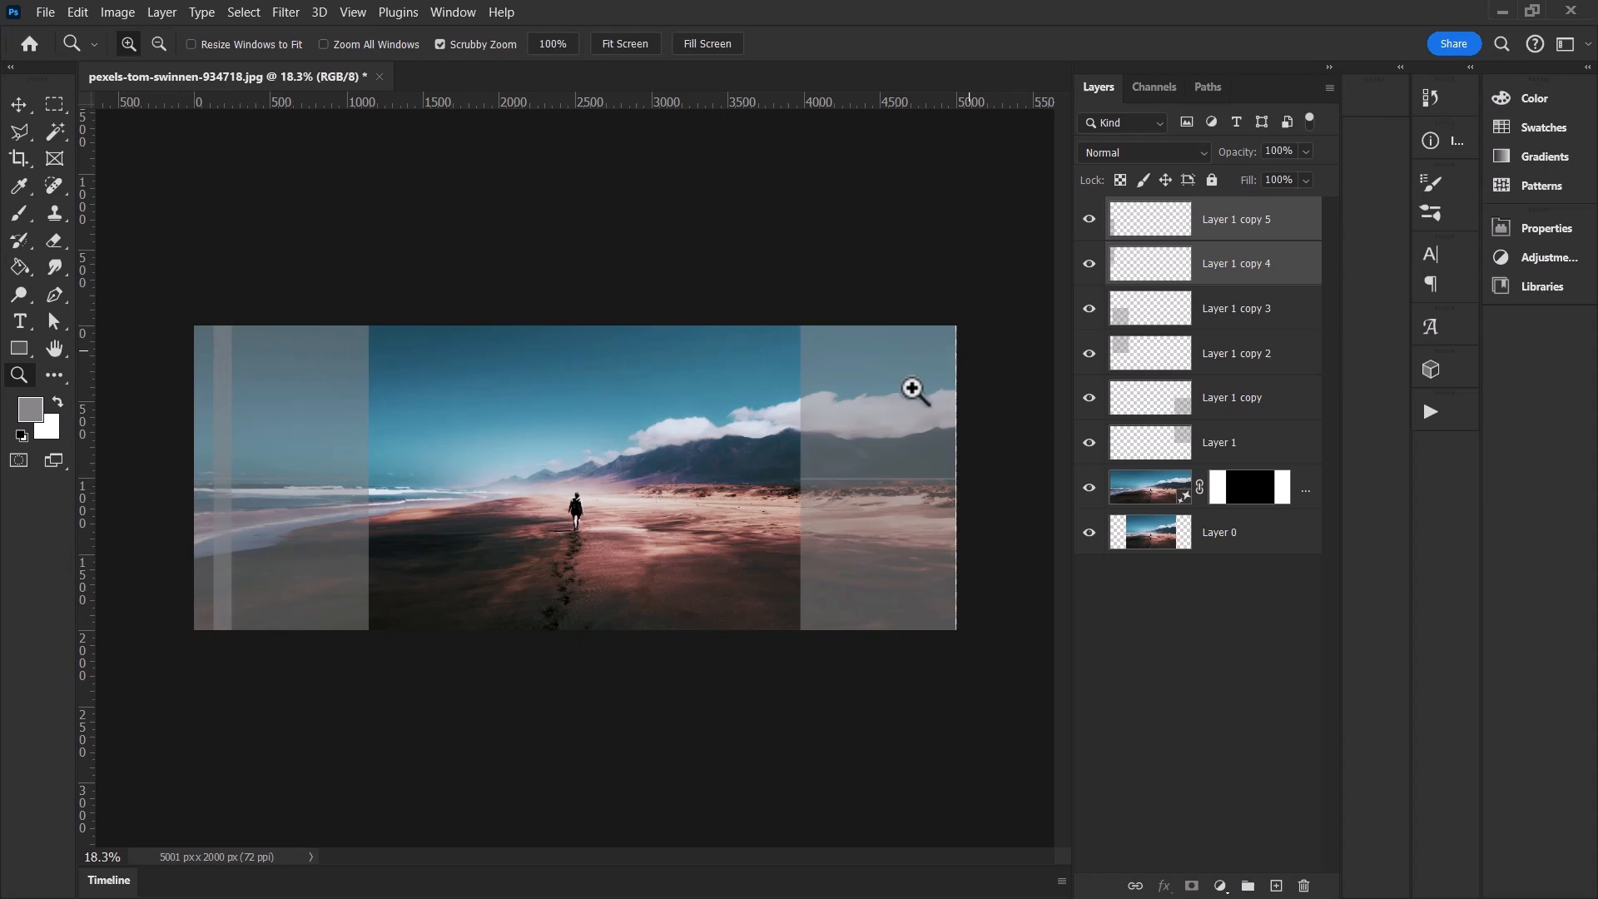
{"action": "left_click", "coordinate": [1124, 224]}
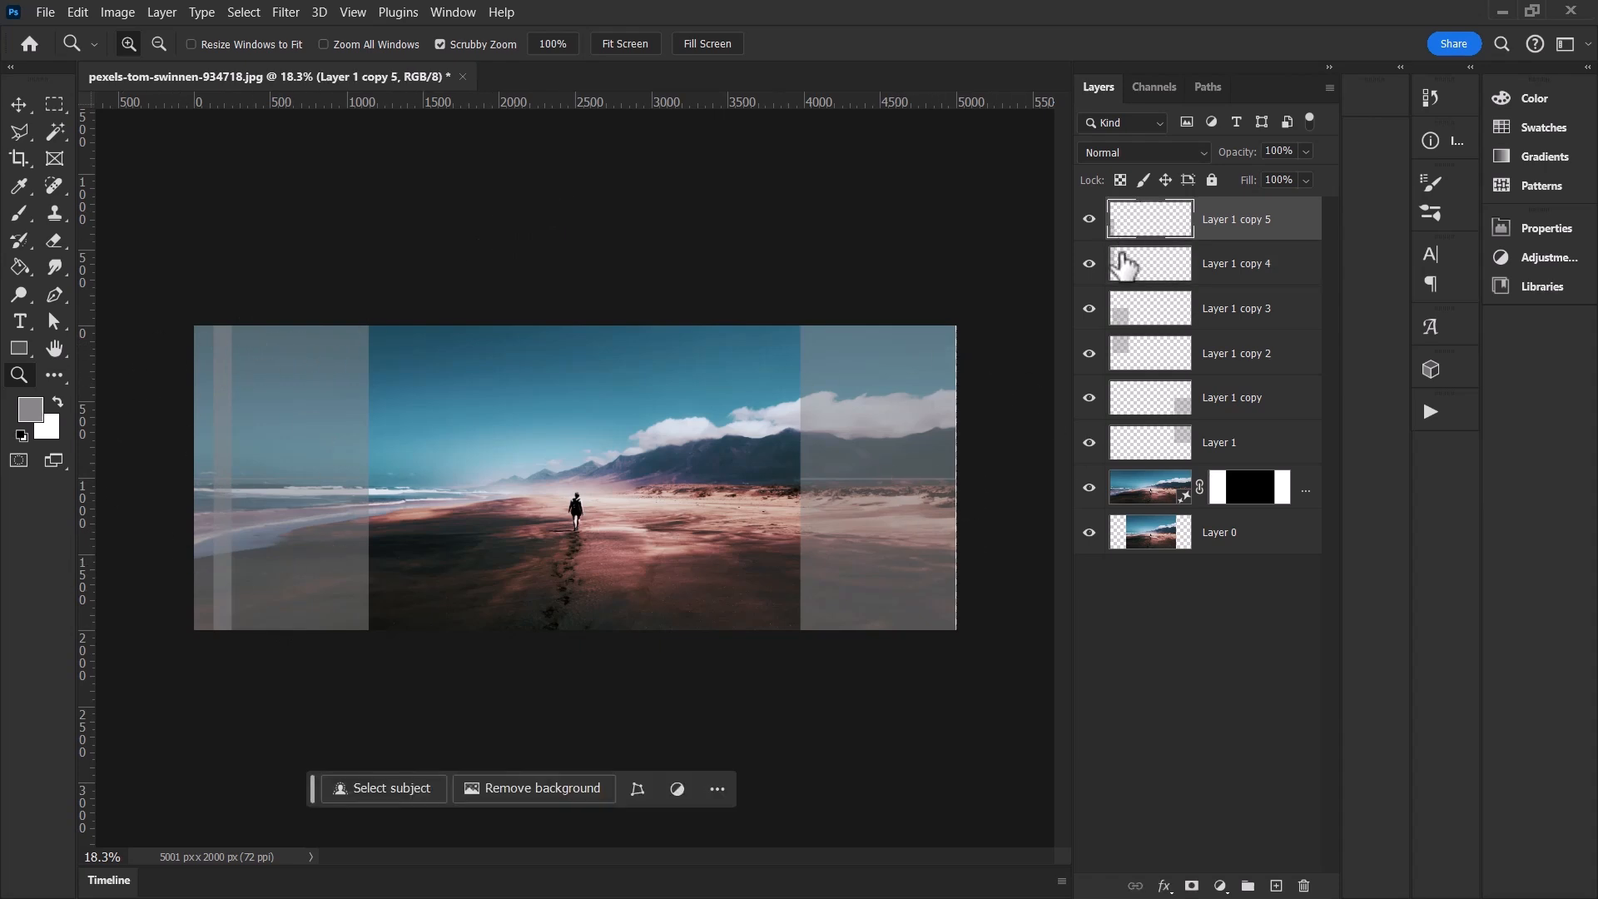
{"action": "left_click_drag", "start_coordinate": [1089, 442], "coordinate": [1088, 219]}
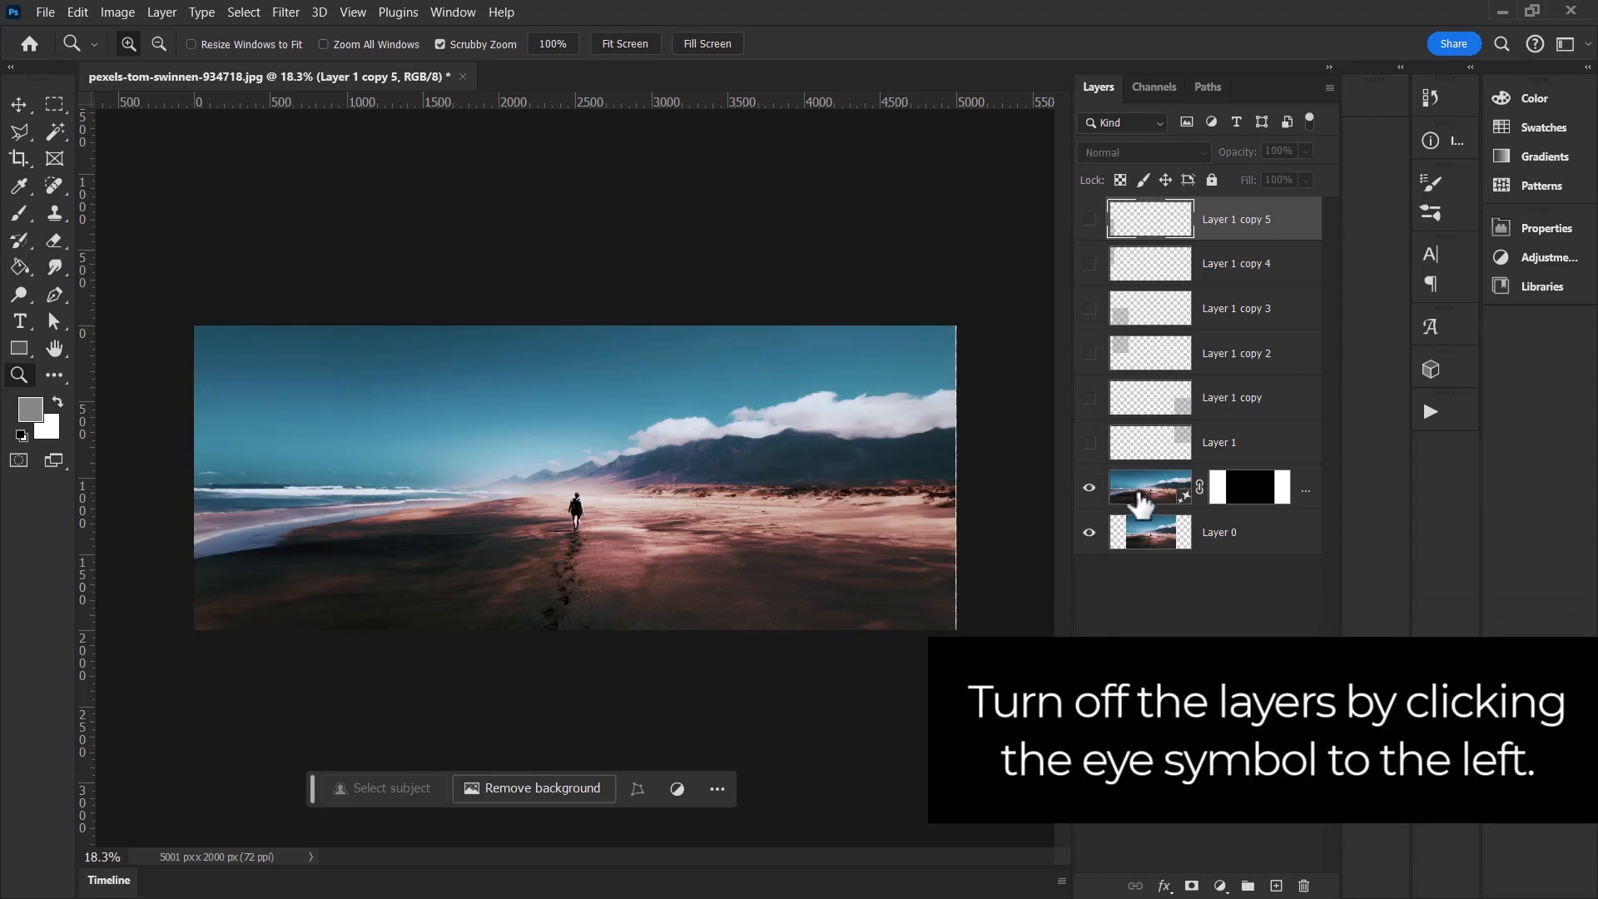
{"action": "left_click", "coordinate": [1142, 495]}
{"action": "left_click", "coordinate": [1276, 885]}
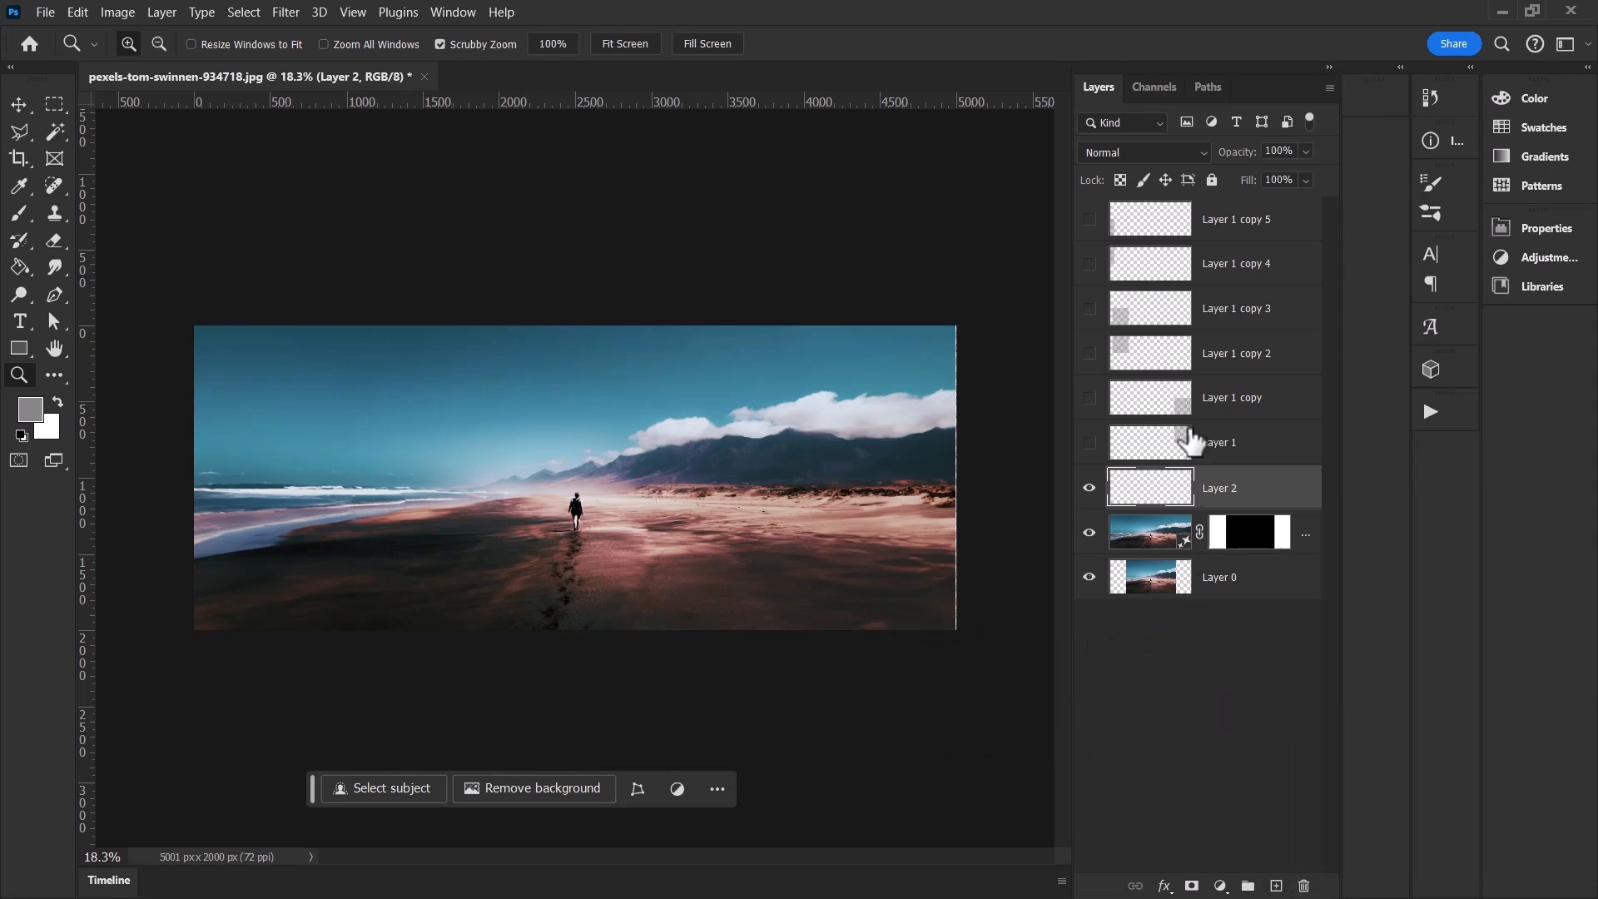
Load Layer 1's upper-right square as a selection and check its coverage in Quick Mask mode.
{"action": "left_click", "coordinate": [1184, 442]}
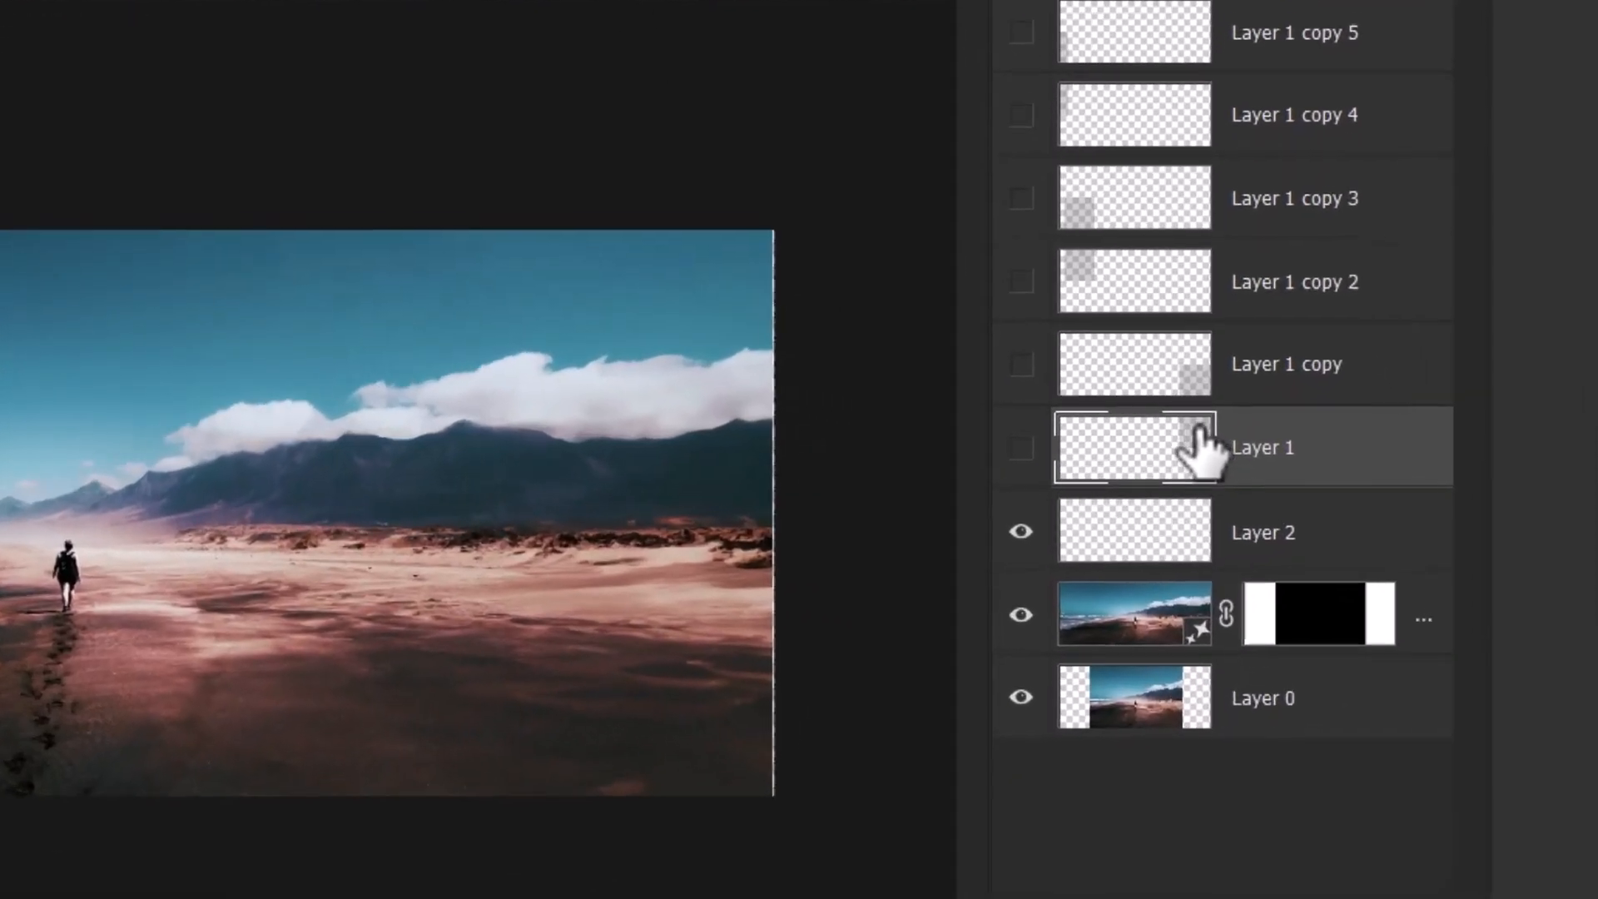
{"action": "left_click_drag", "start_coordinate": [1184, 442], "coordinate": [1156, 433]}
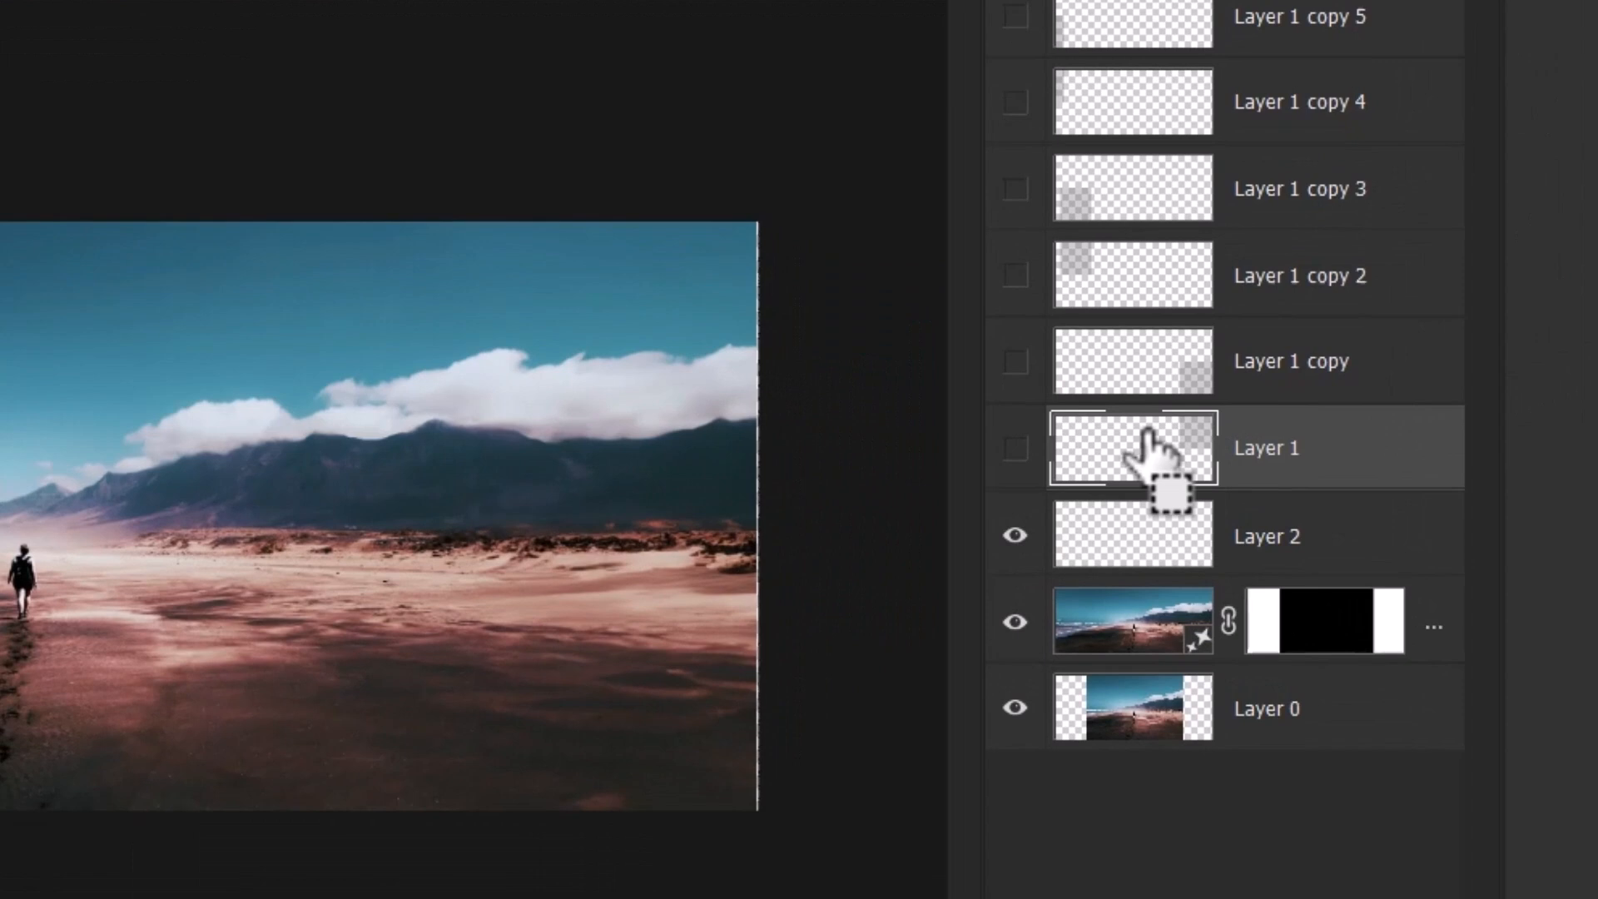
{"action": "left_click", "coordinate": [1150, 449], "text": "ctrl"}
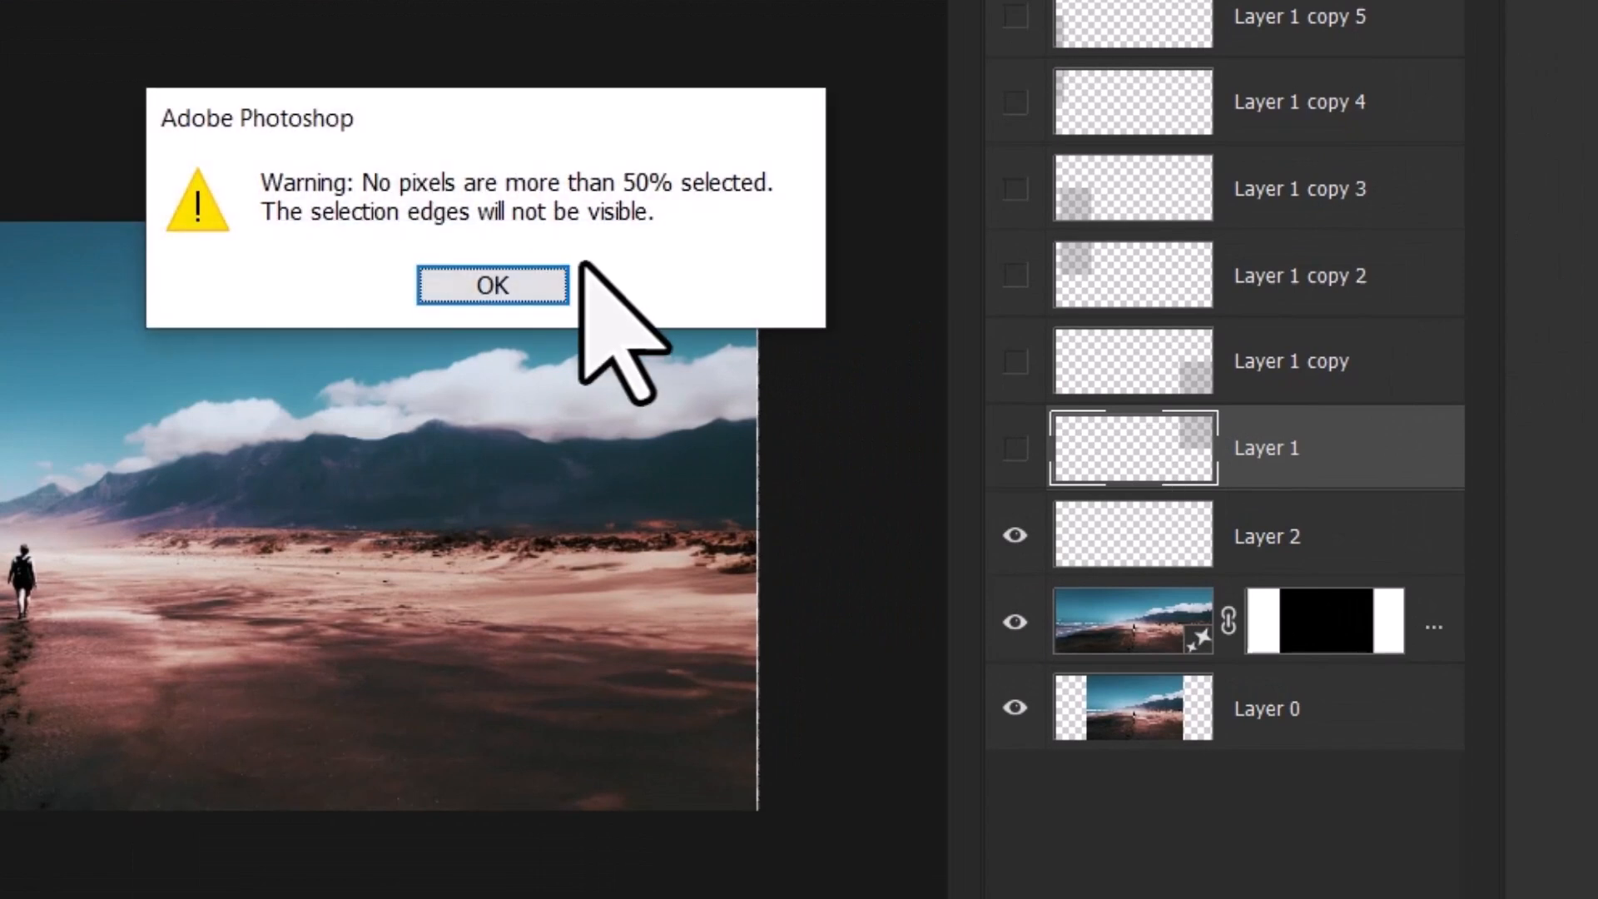
{"action": "left_click", "coordinate": [525, 280]}
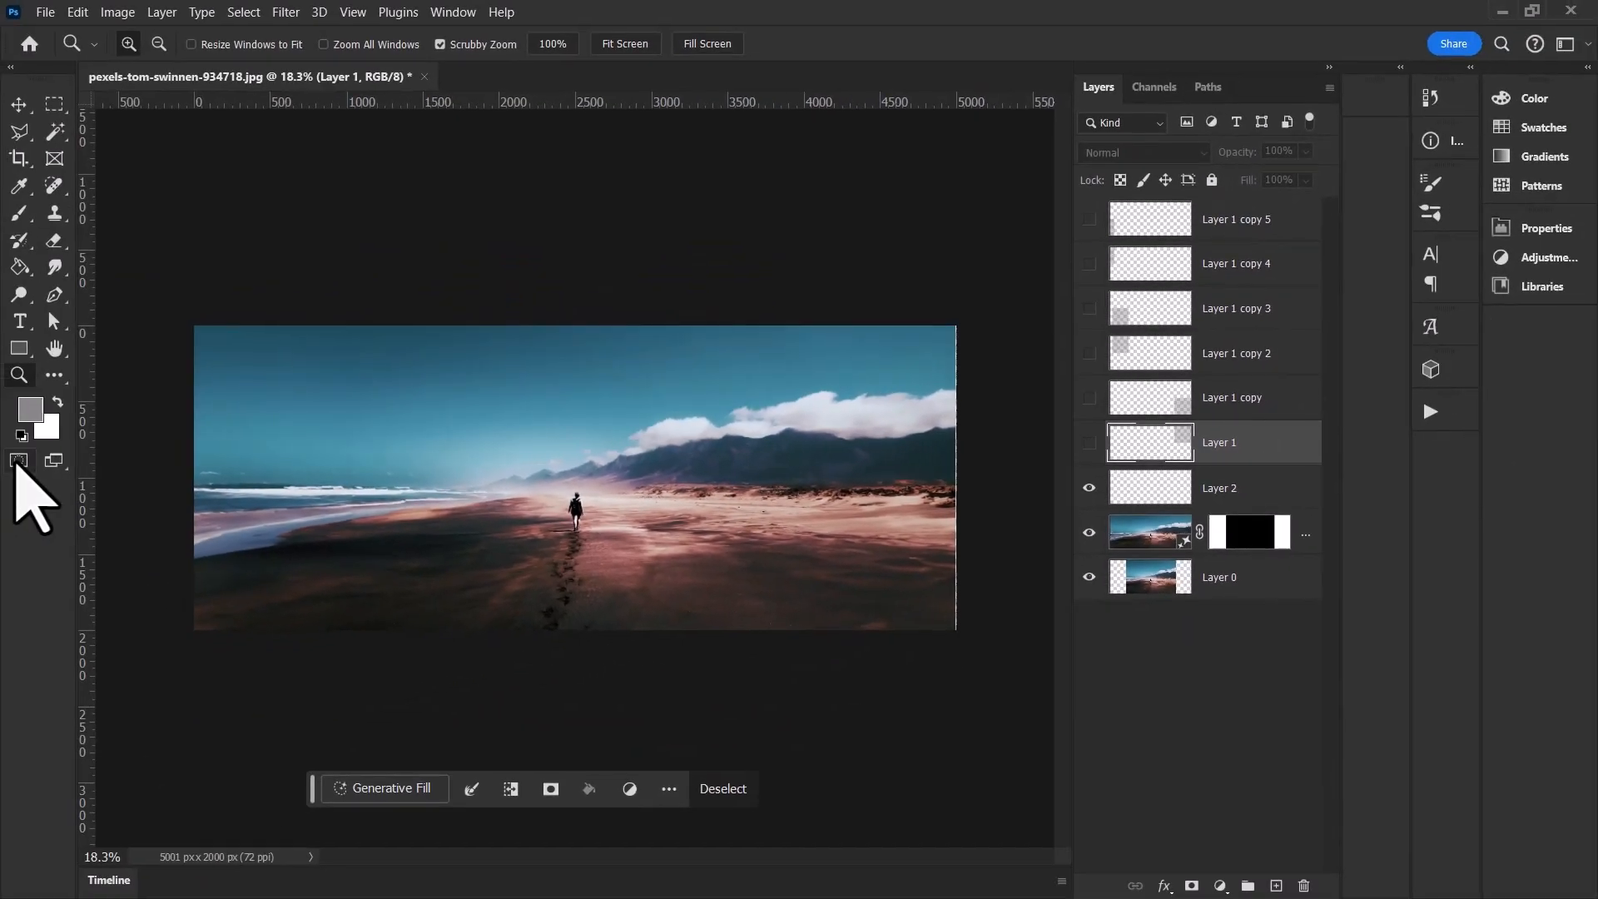
{"action": "key", "text": "q"}
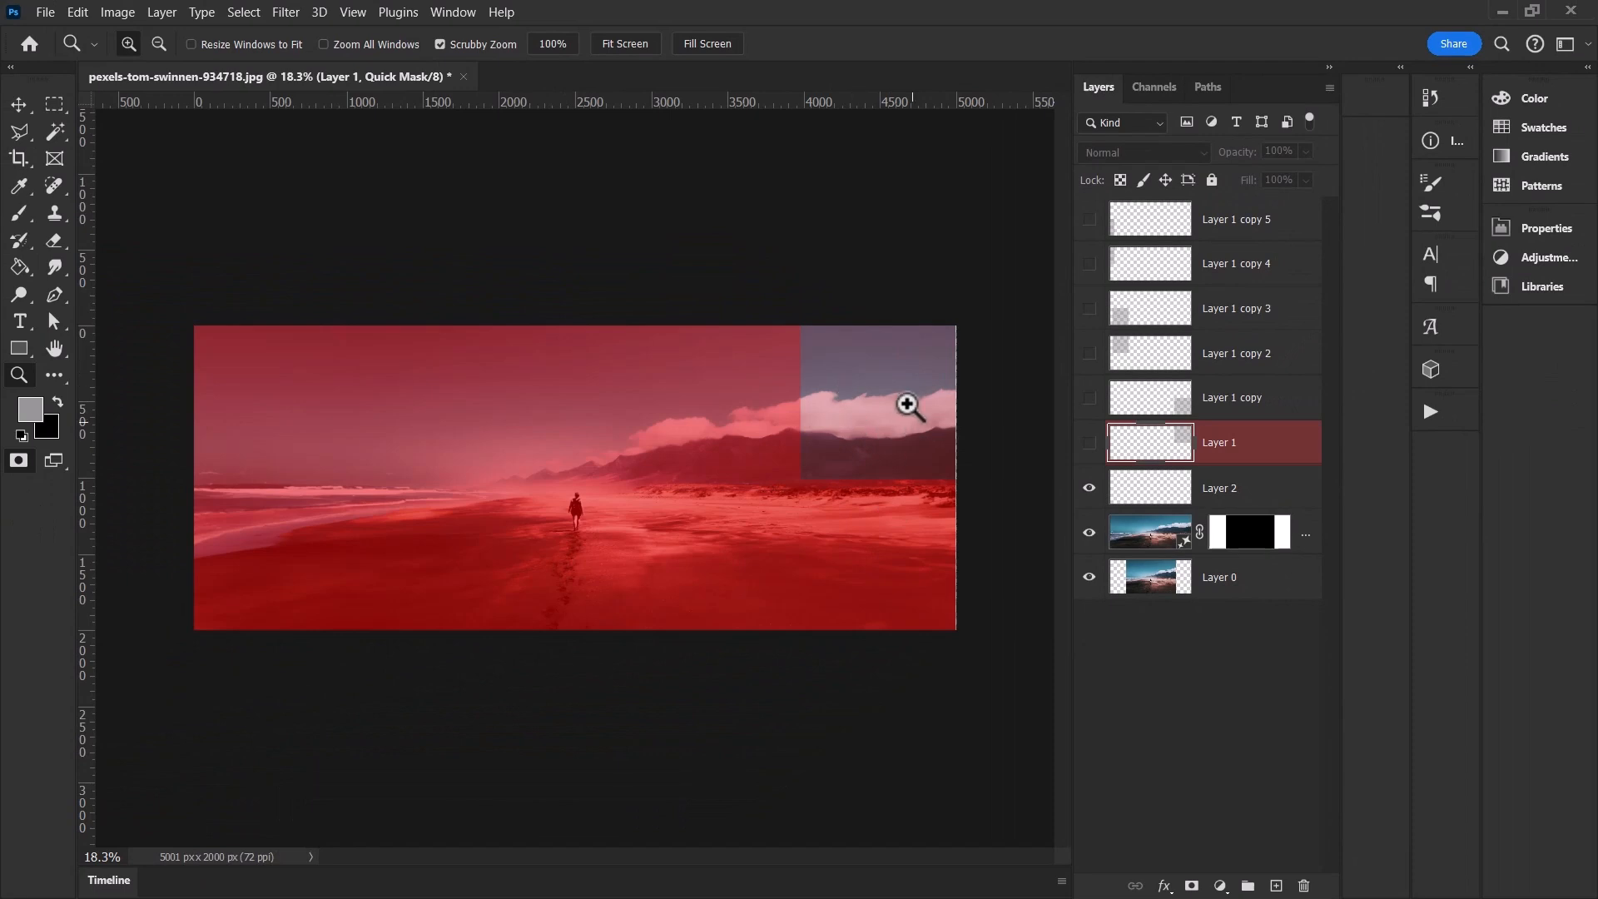
{"action": "left_click", "coordinate": [19, 461]}
{"action": "left_click", "coordinate": [847, 360]}
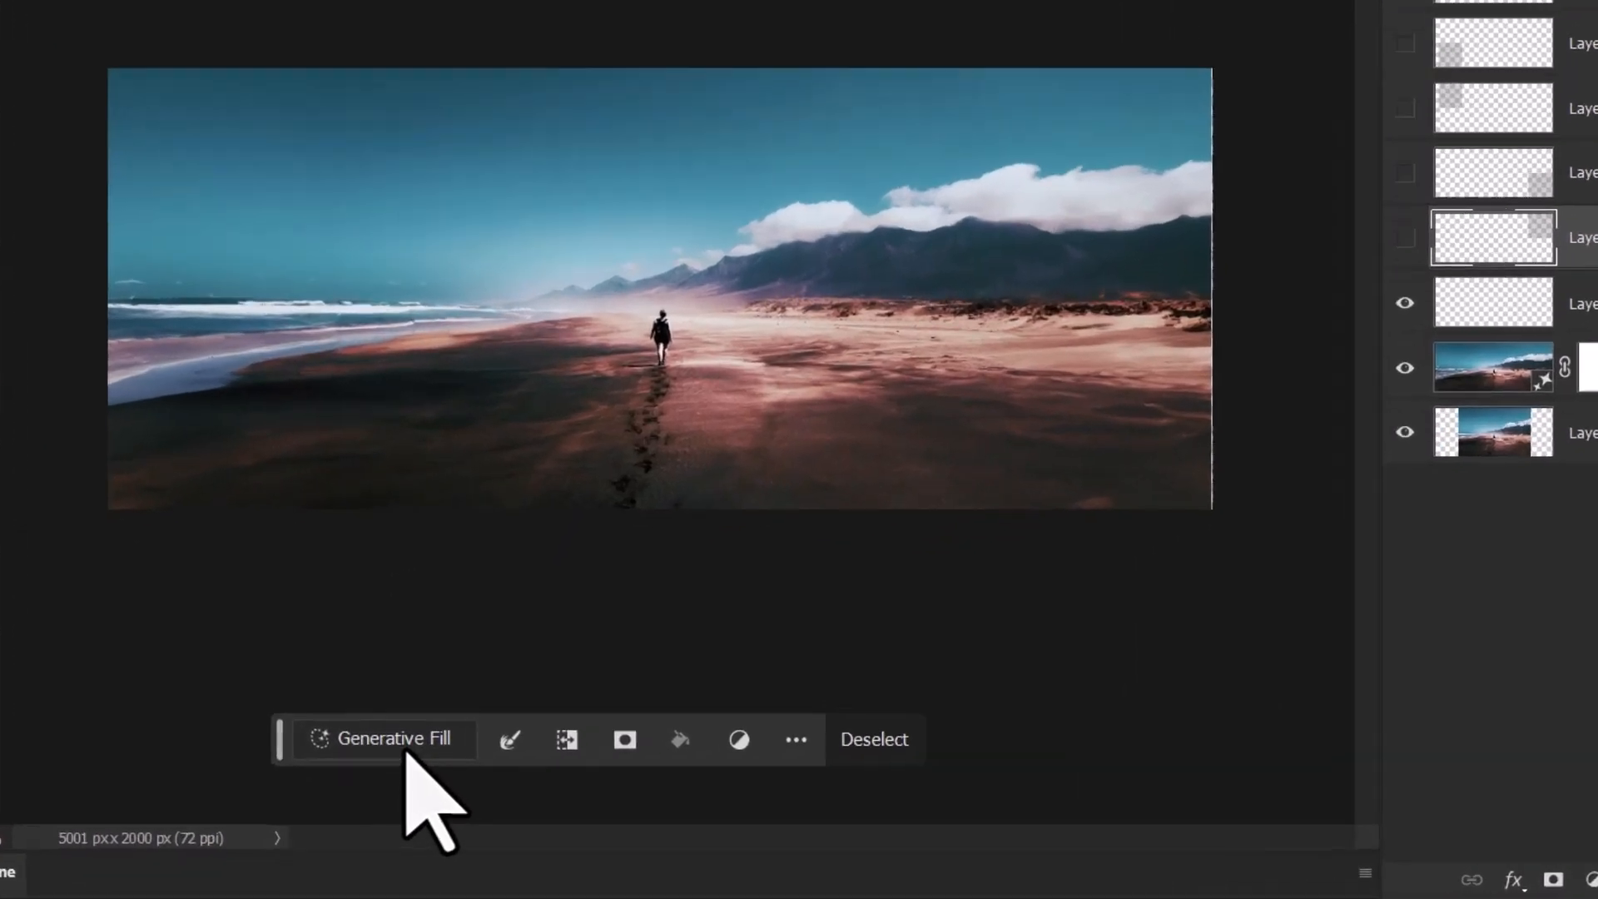
Run Generative Fill without a prompt on the upper-right square and inspect the first variation's seam around the mountains and rocks.
{"action": "left_click", "coordinate": [397, 791]}
{"action": "left_click", "coordinate": [1043, 734]}
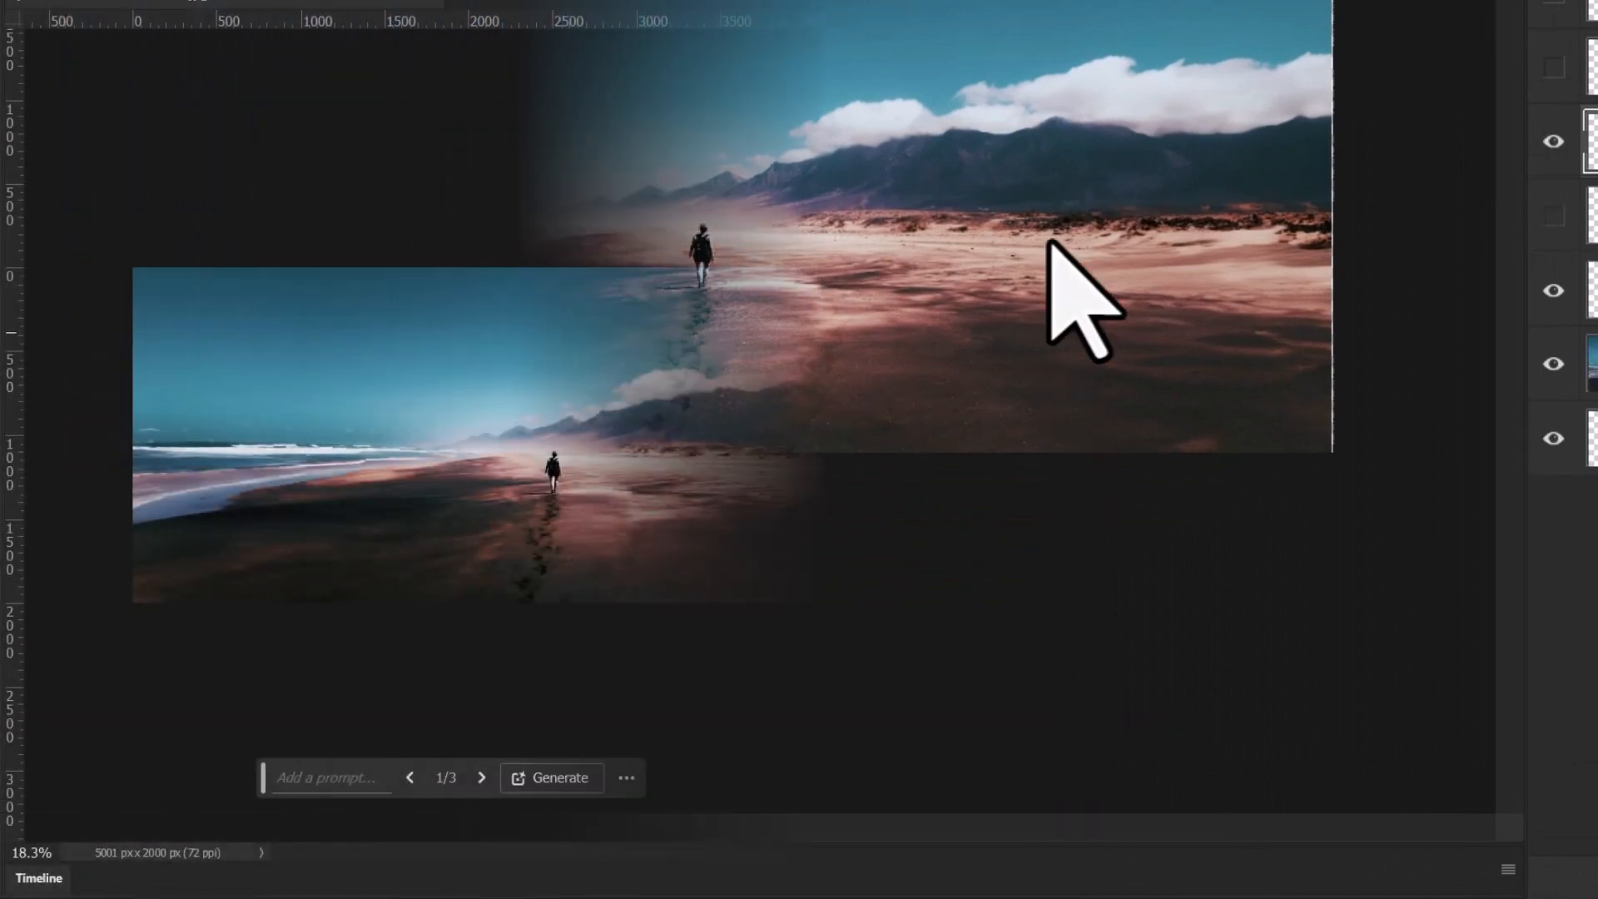
{"action": "left_click_drag", "start_coordinate": [827, 403], "coordinate": [921, 483]}
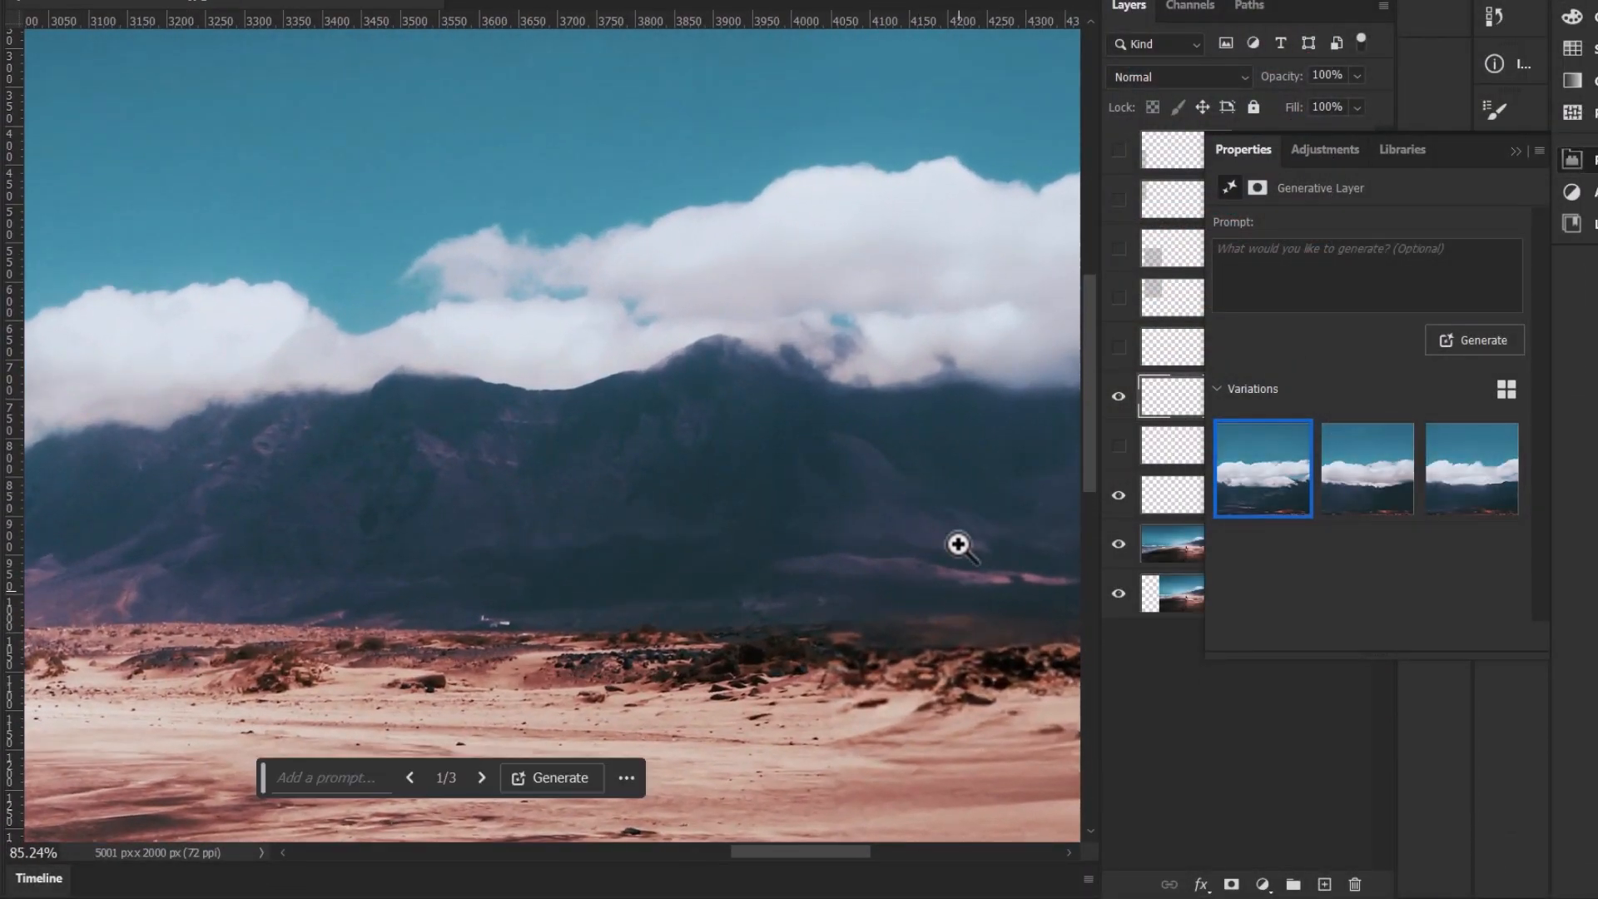
{"action": "left_click_drag", "start_coordinate": [810, 385], "coordinate": [938, 432]}
{"action": "left_click_drag", "start_coordinate": [817, 634], "coordinate": [794, 199]}
{"action": "left_click_drag", "start_coordinate": [677, 635], "coordinate": [699, 477]}
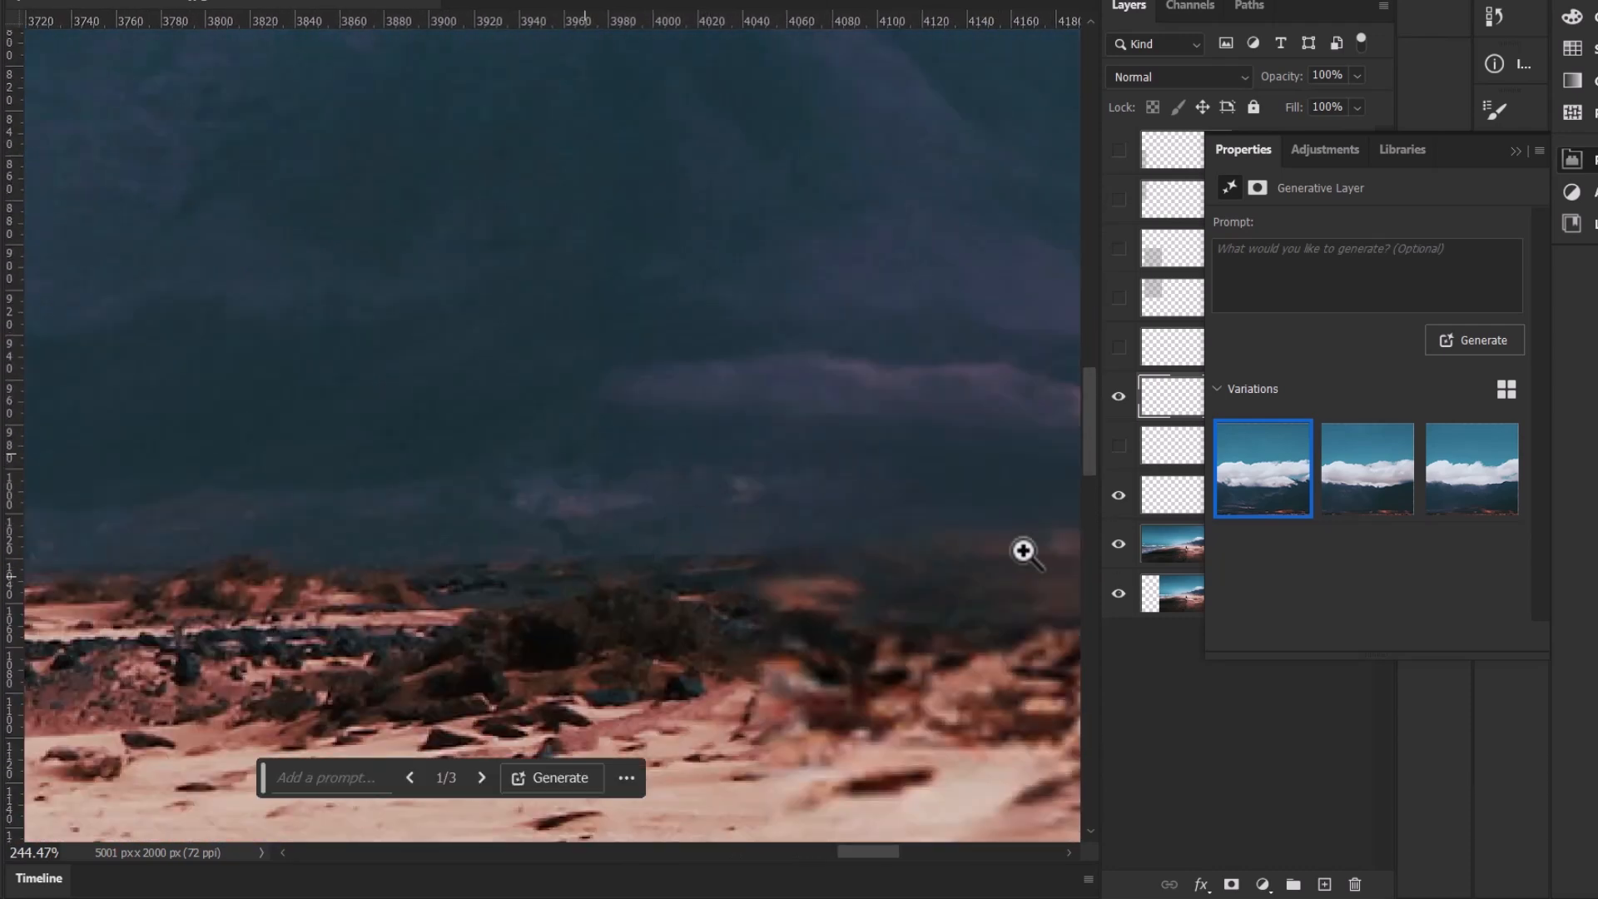
Switch to the second variation and examine its ridge and clouds up close, comparing with the fill layer hidden and shown.
{"action": "left_click", "coordinate": [1375, 487]}
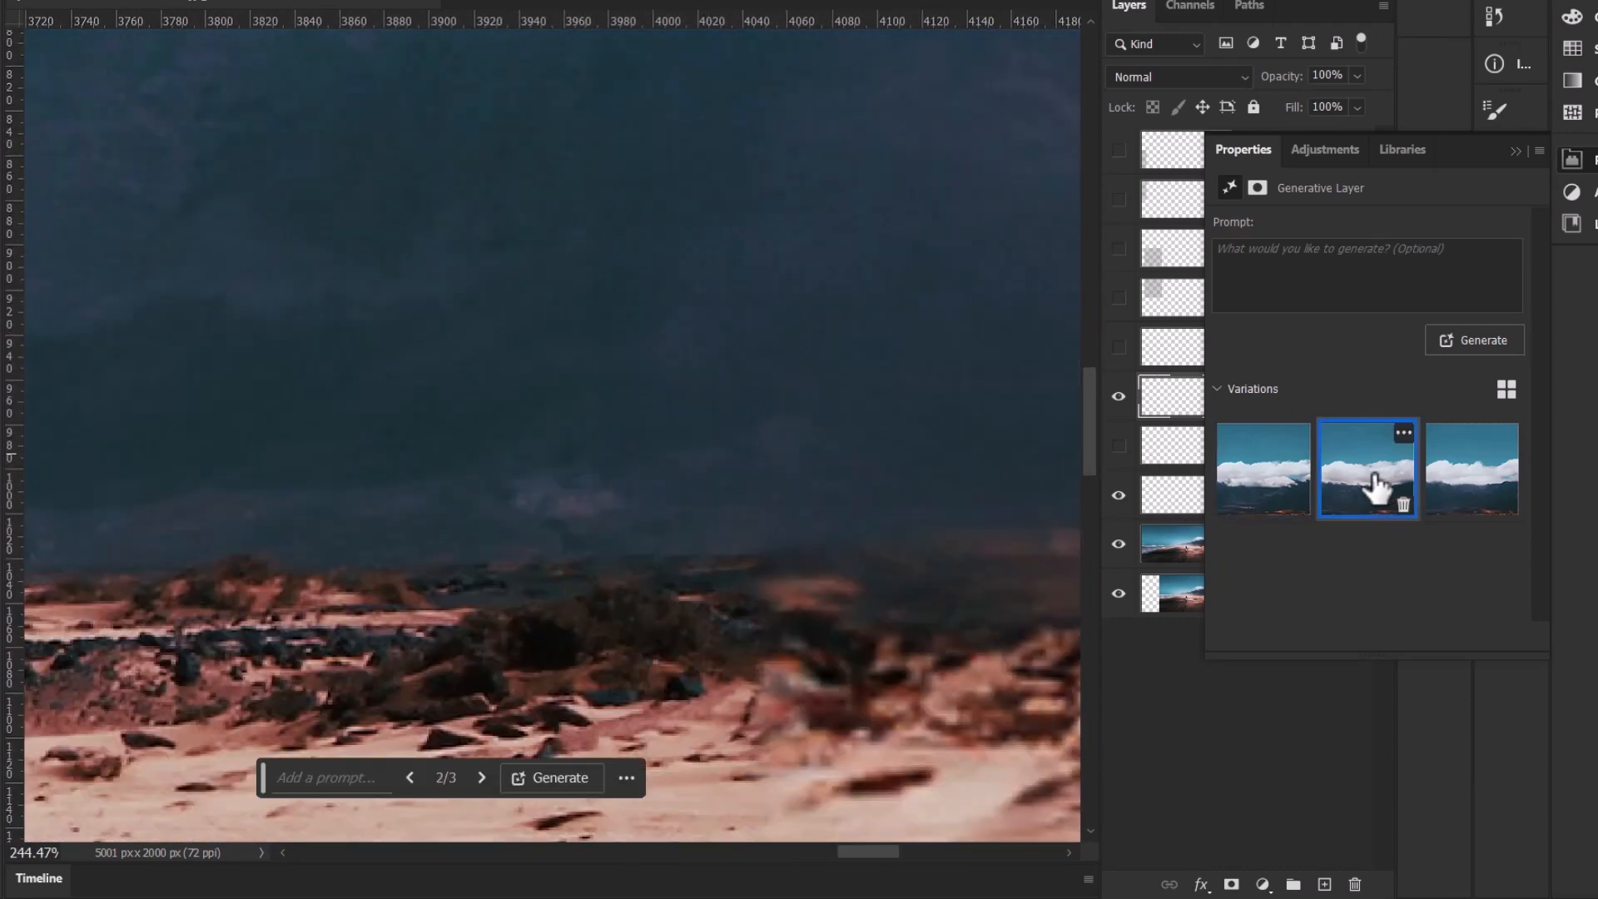
{"action": "left_click_drag", "start_coordinate": [635, 324], "coordinate": [457, 891]}
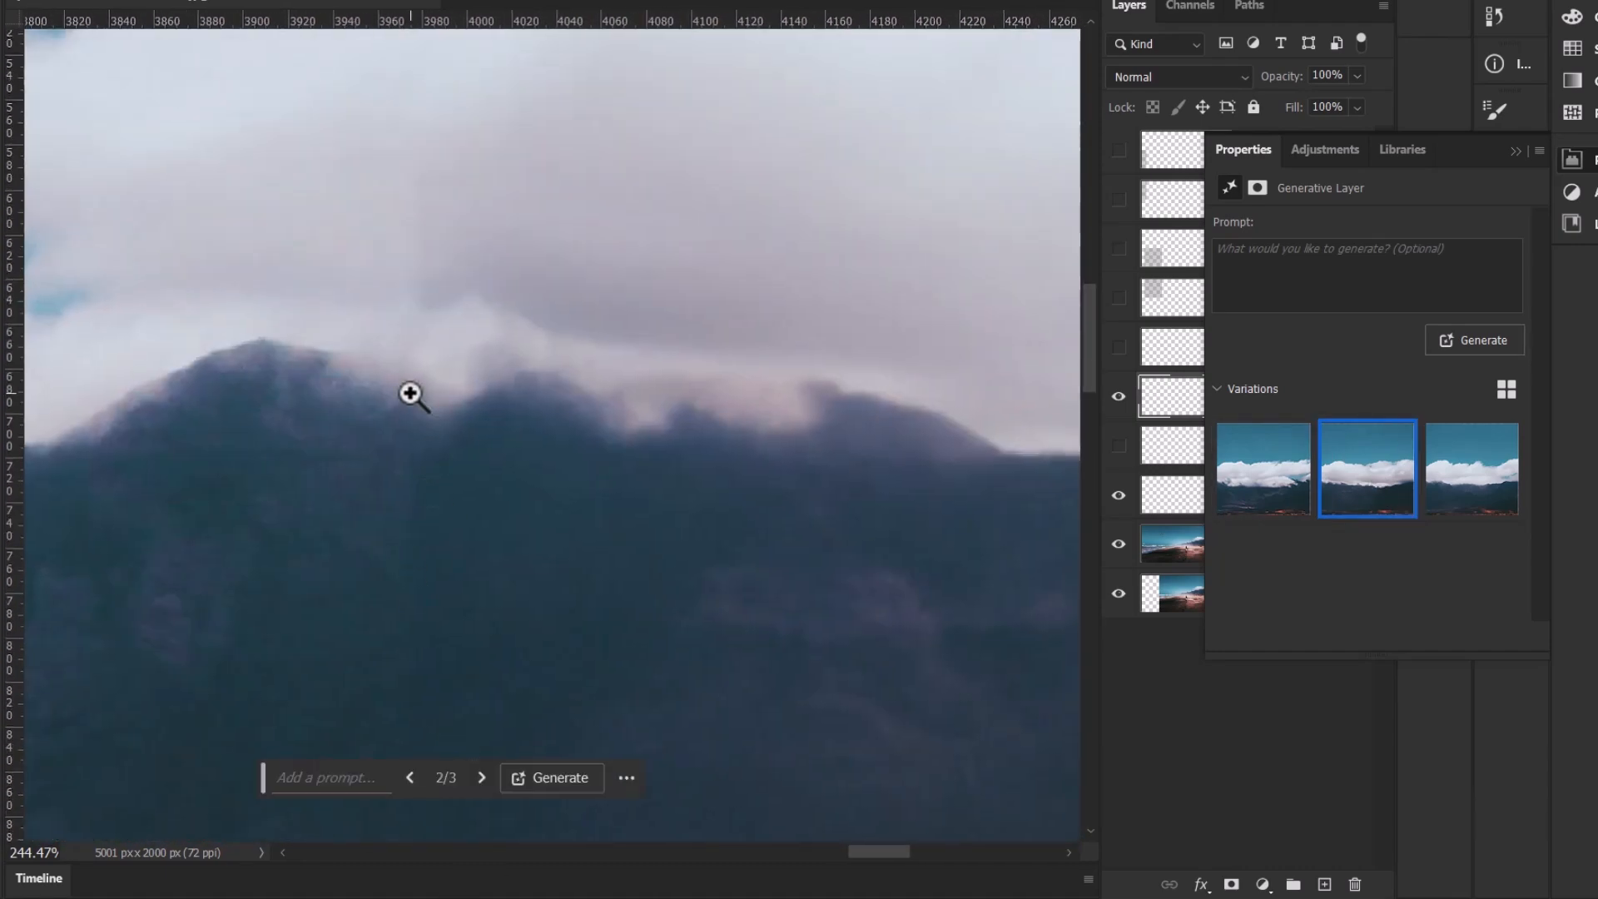
{"action": "key", "text": "ctrl+1"}
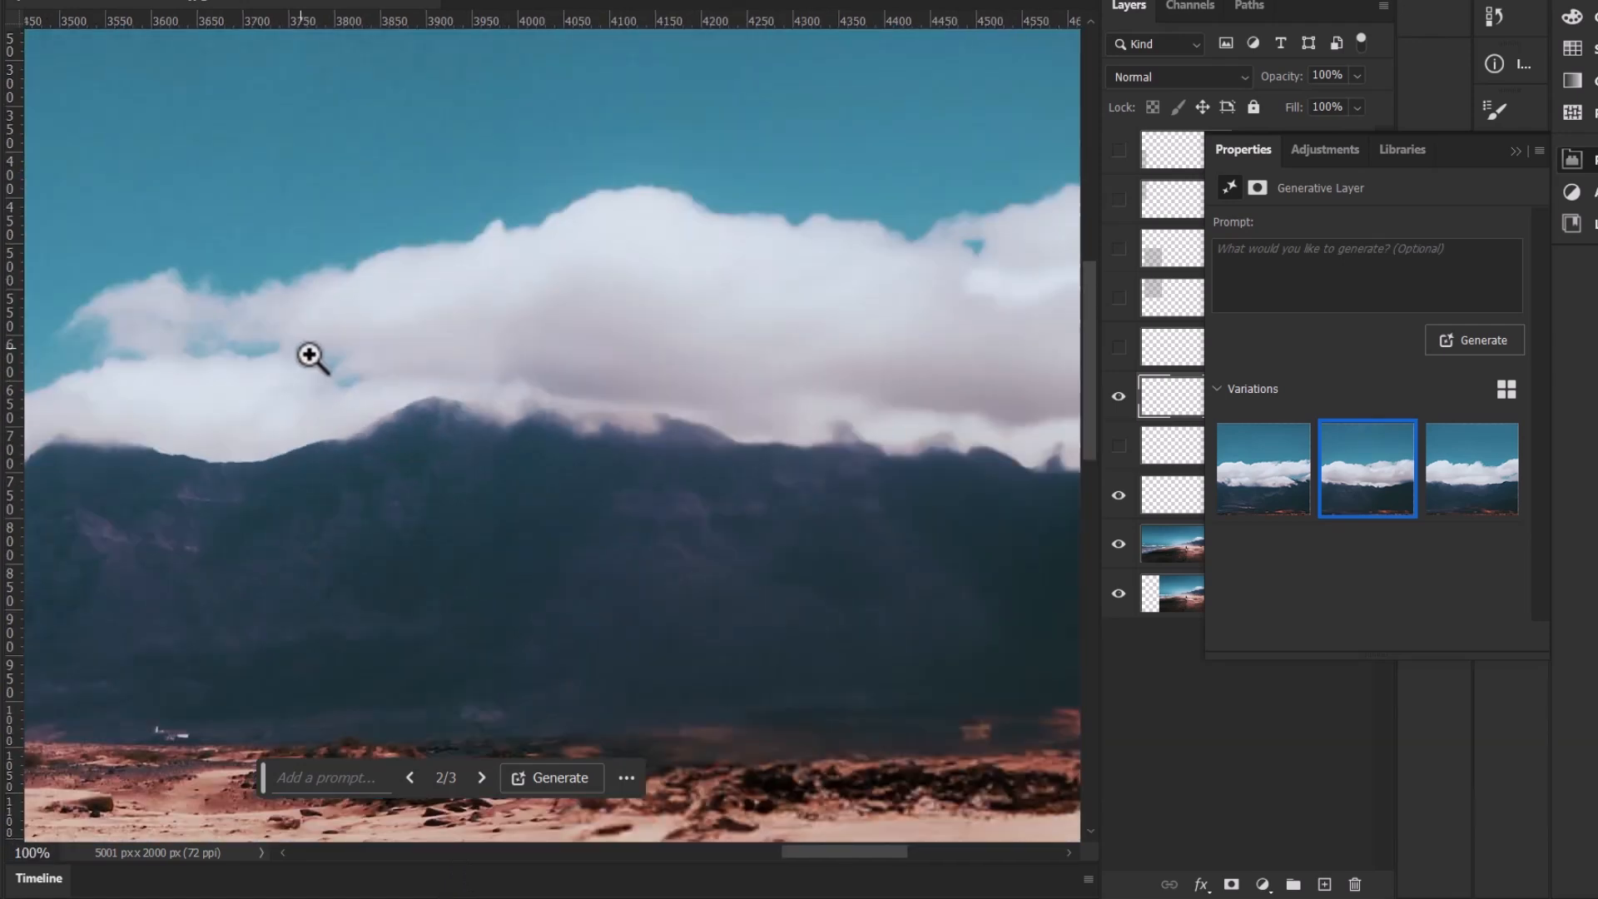
{"action": "left_click", "coordinate": [521, 445]}
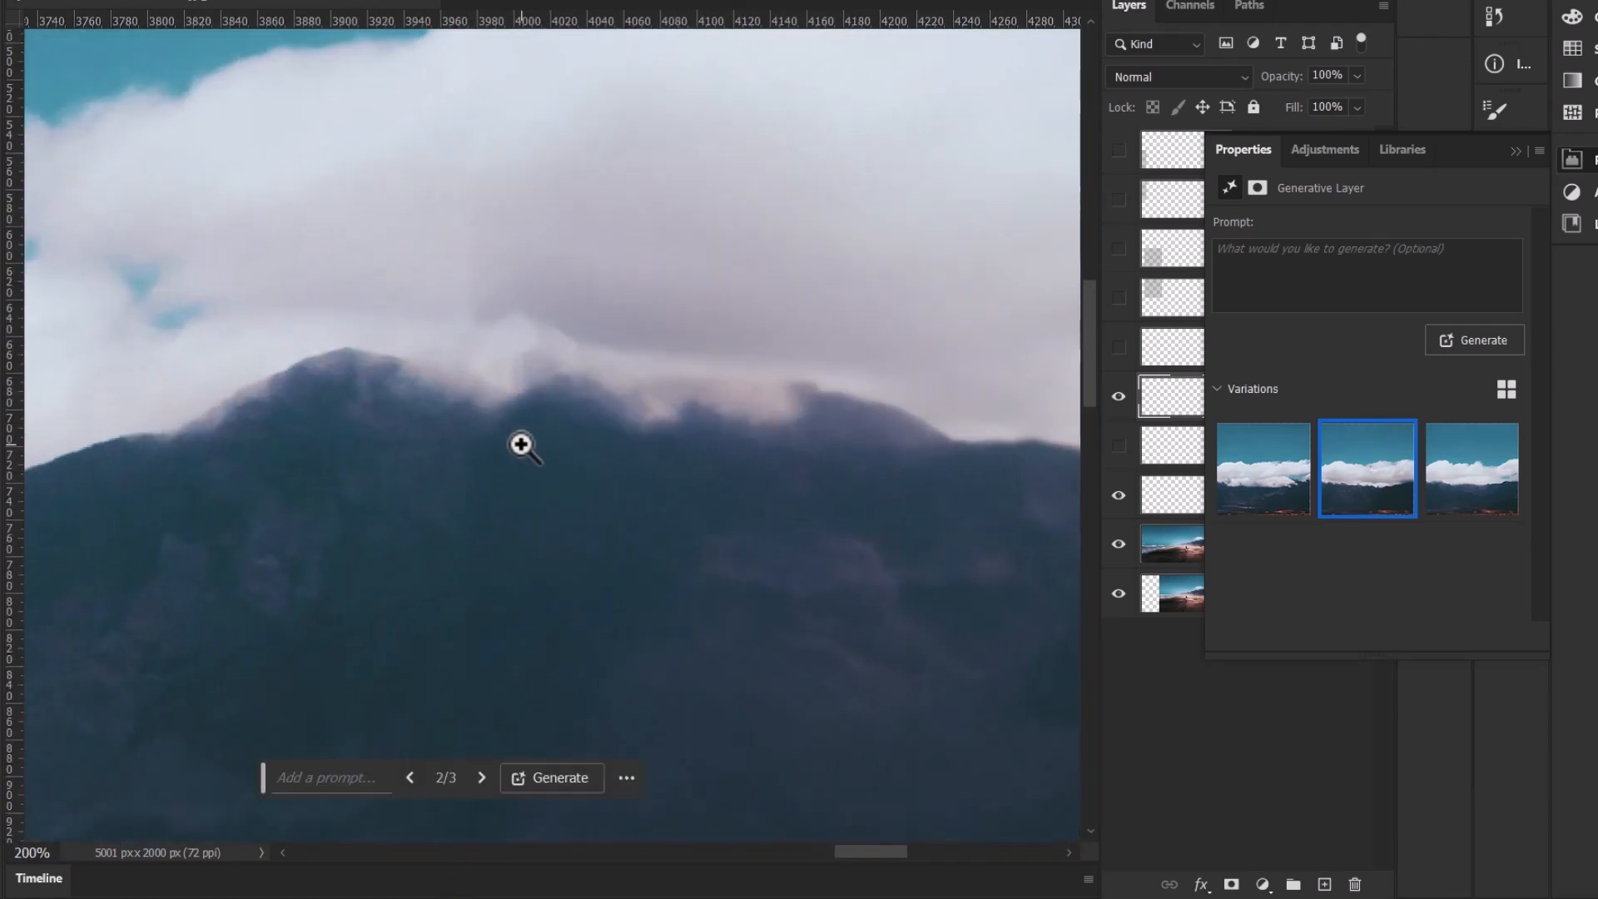
{"action": "left_click", "coordinate": [1121, 397]}
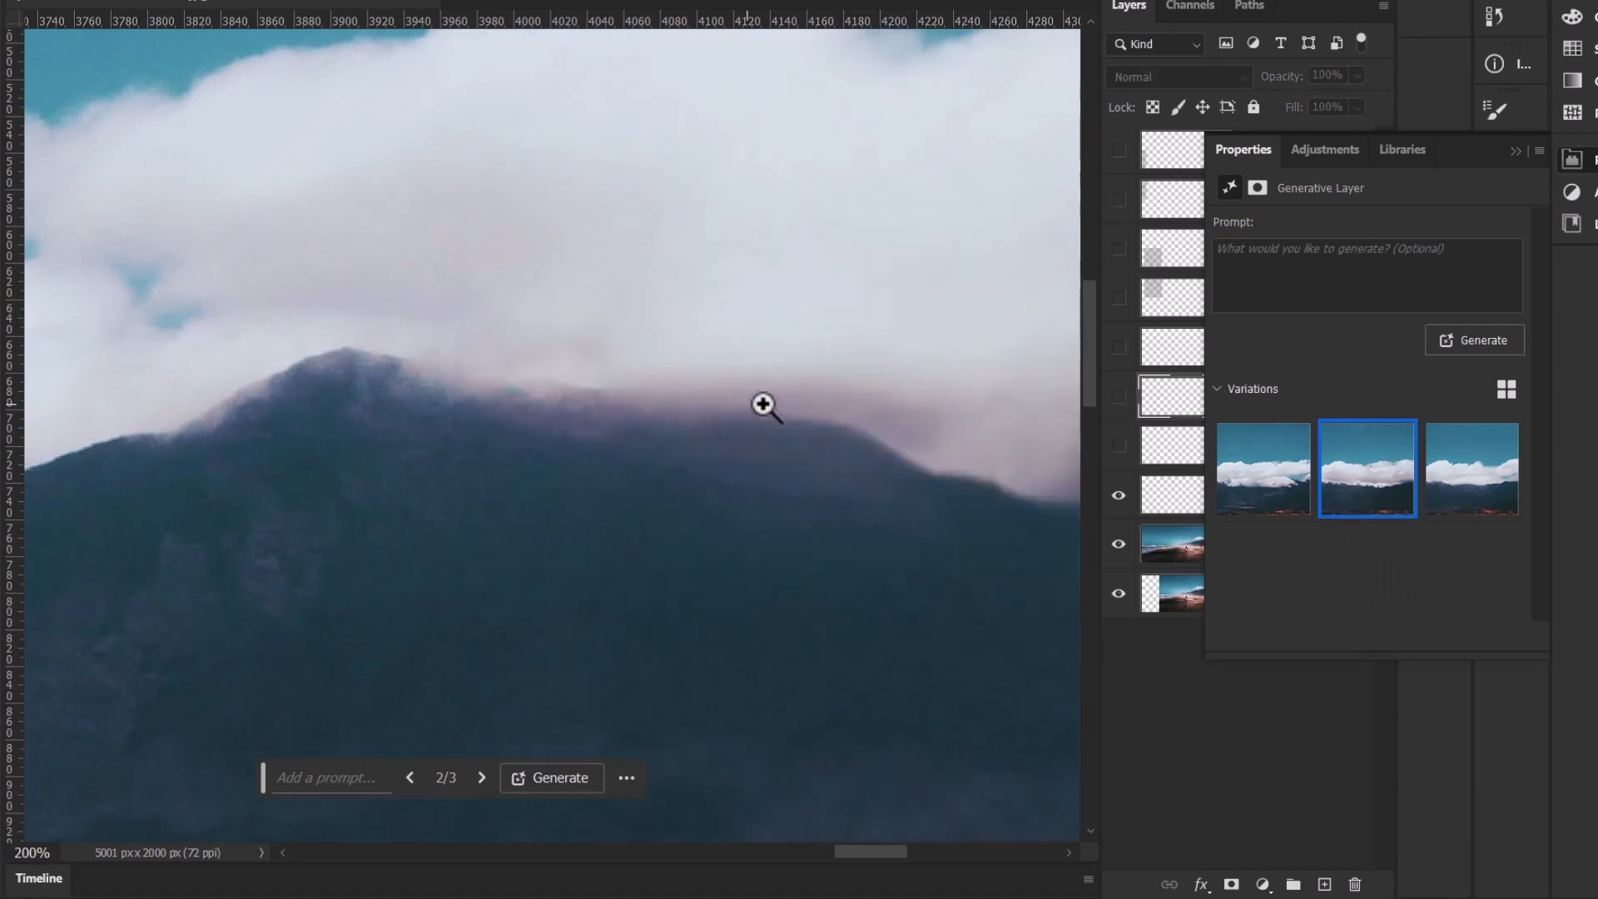
{"action": "left_click", "coordinate": [1119, 398]}
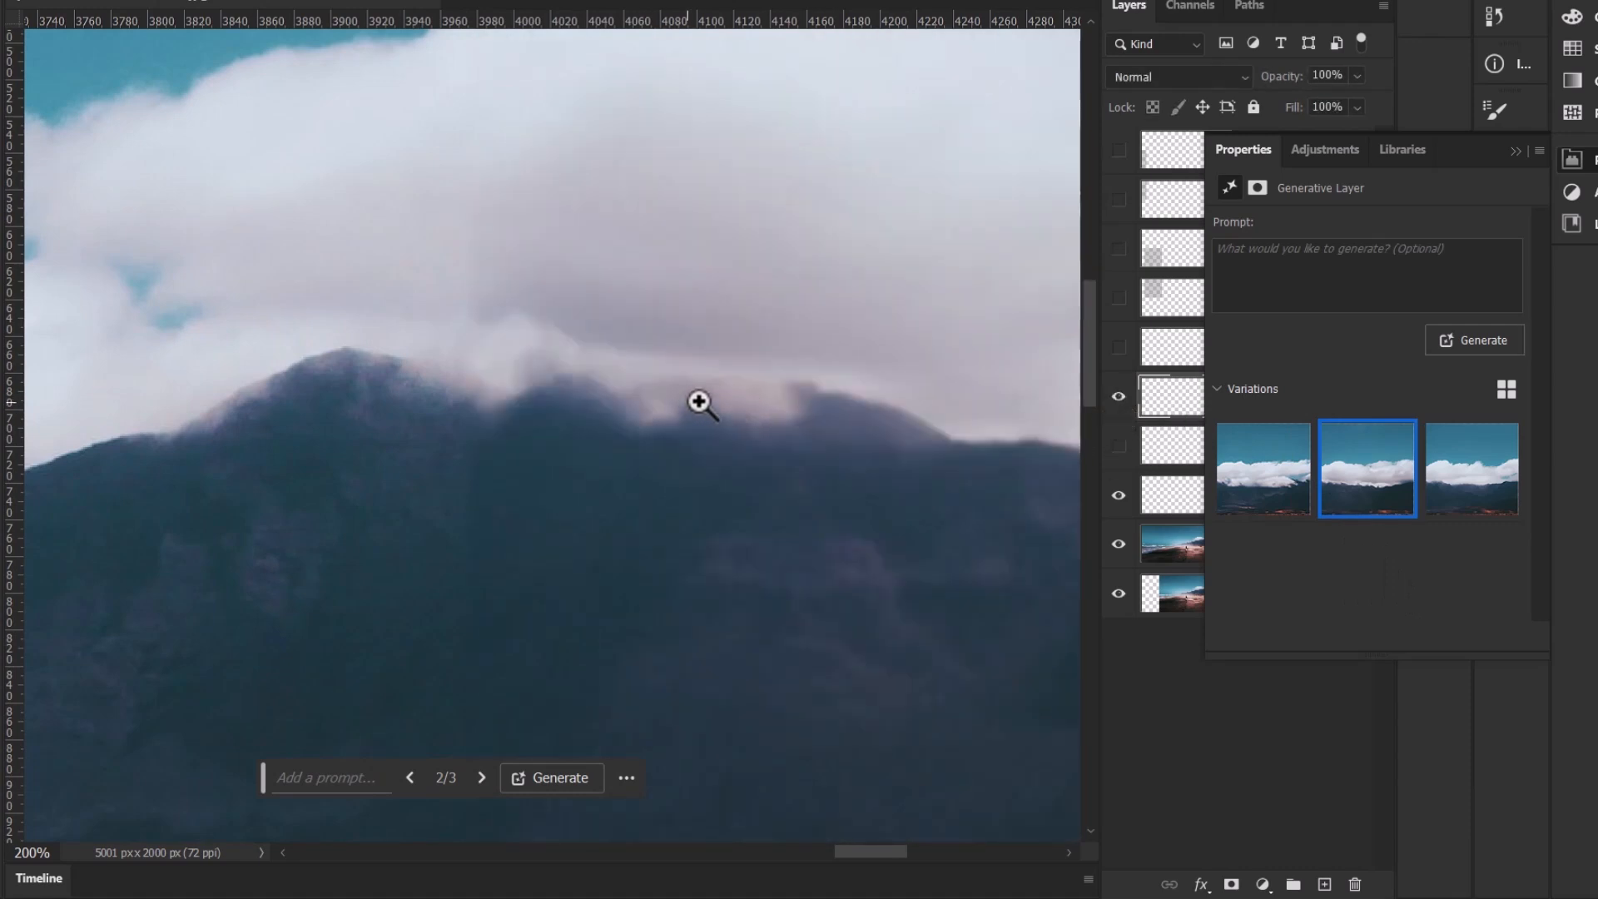
{"action": "left_click_drag", "start_coordinate": [897, 491], "coordinate": [257, 421]}
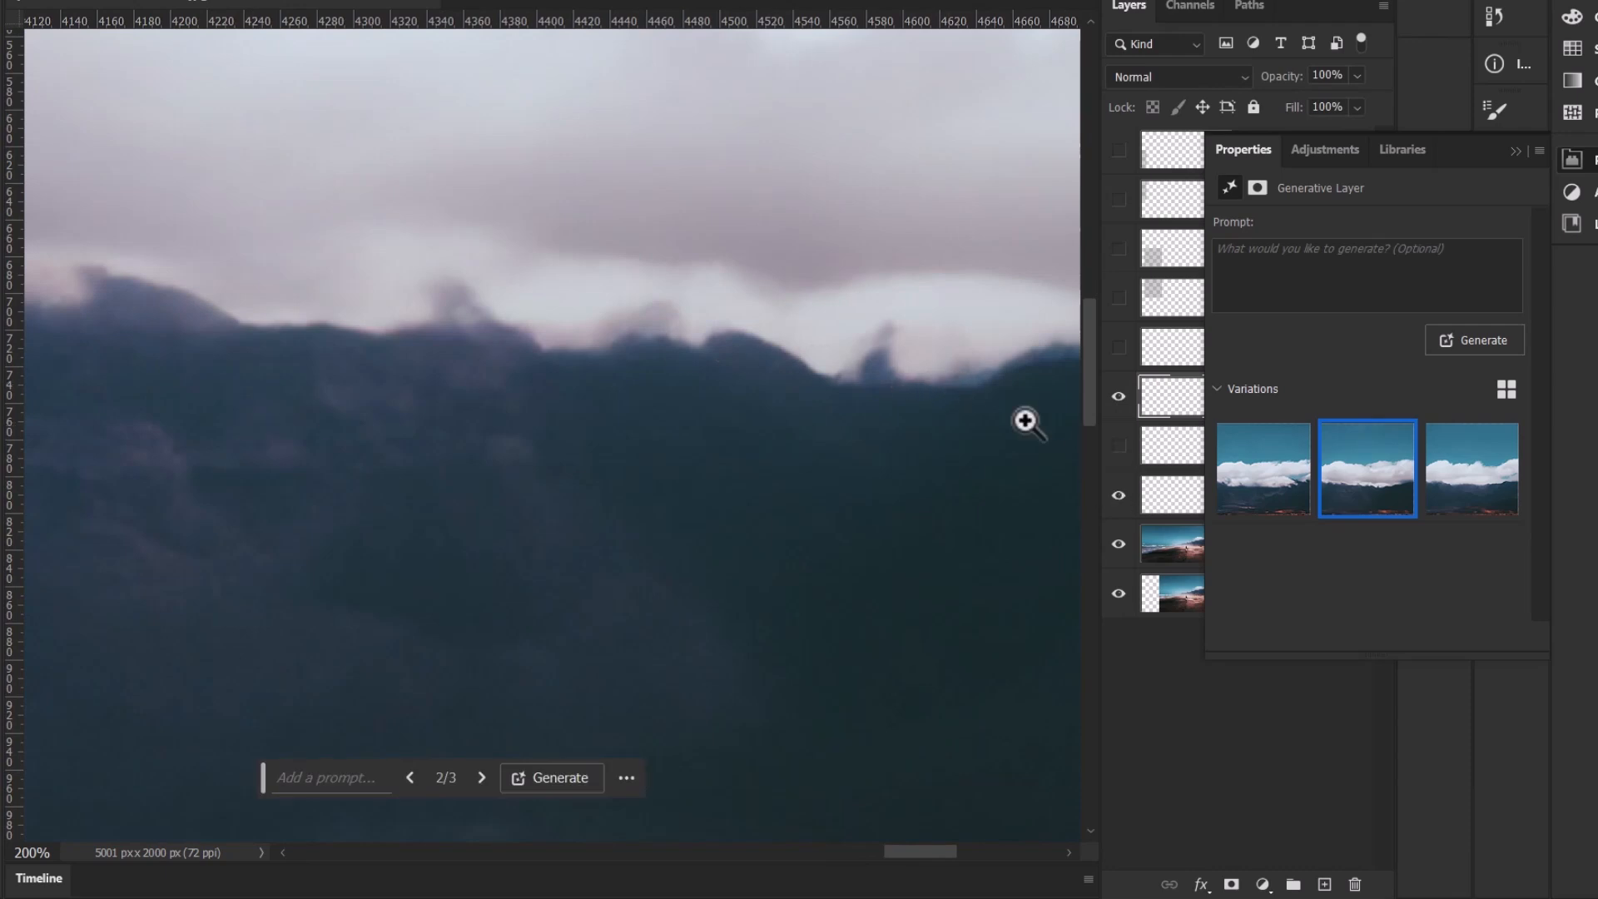
{"action": "left_click", "coordinate": [542, 399]}
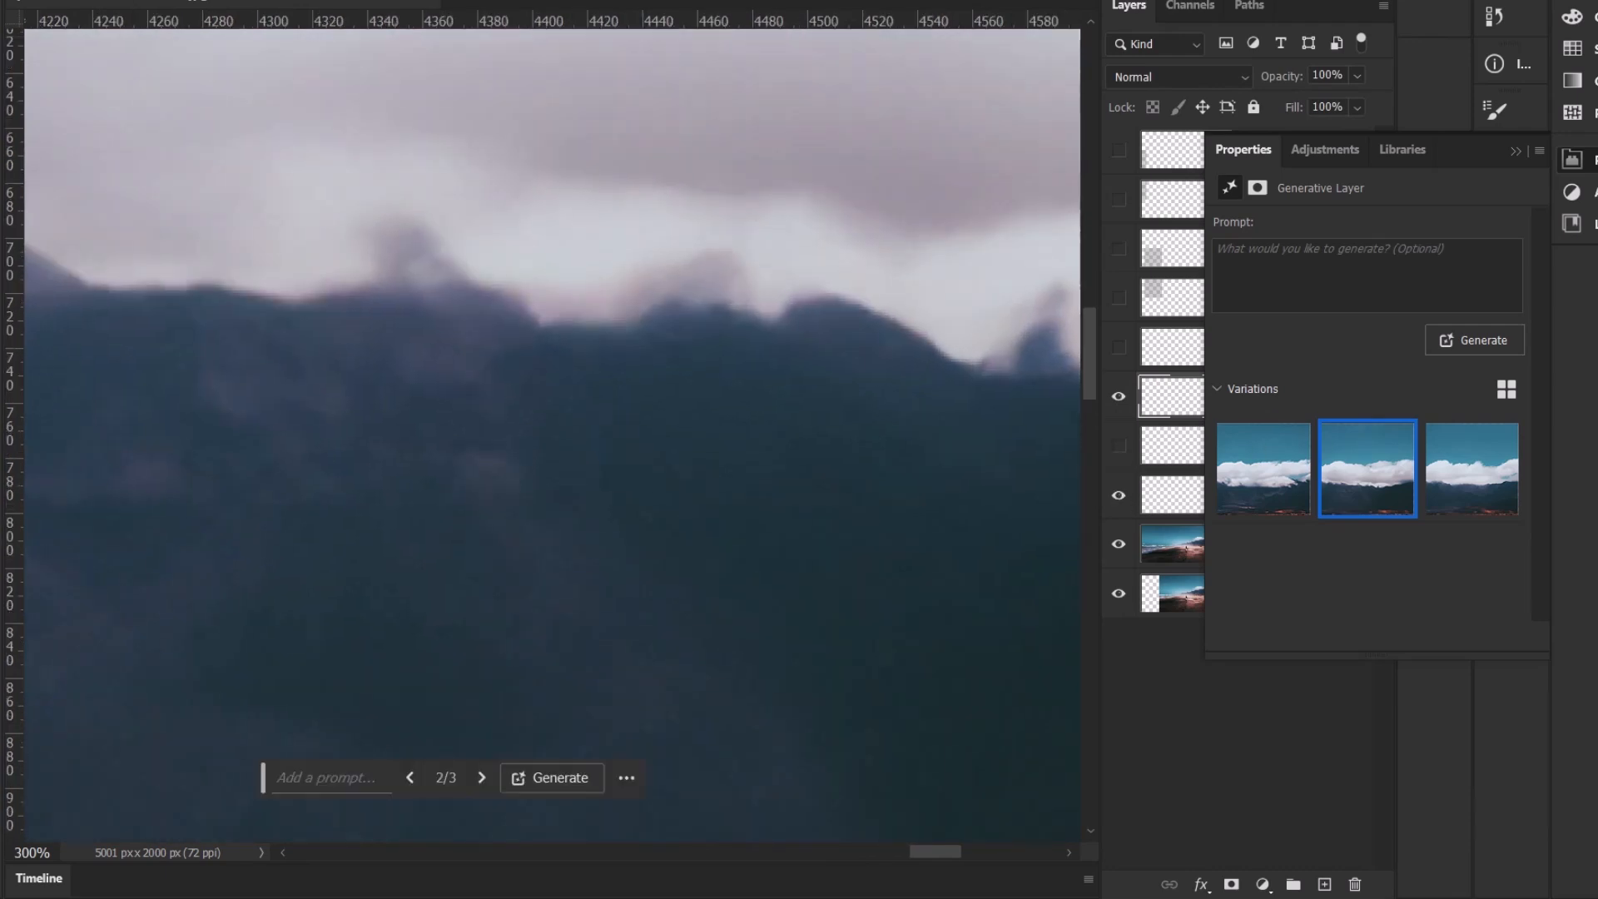
{"action": "key", "text": "ctrl+1"}
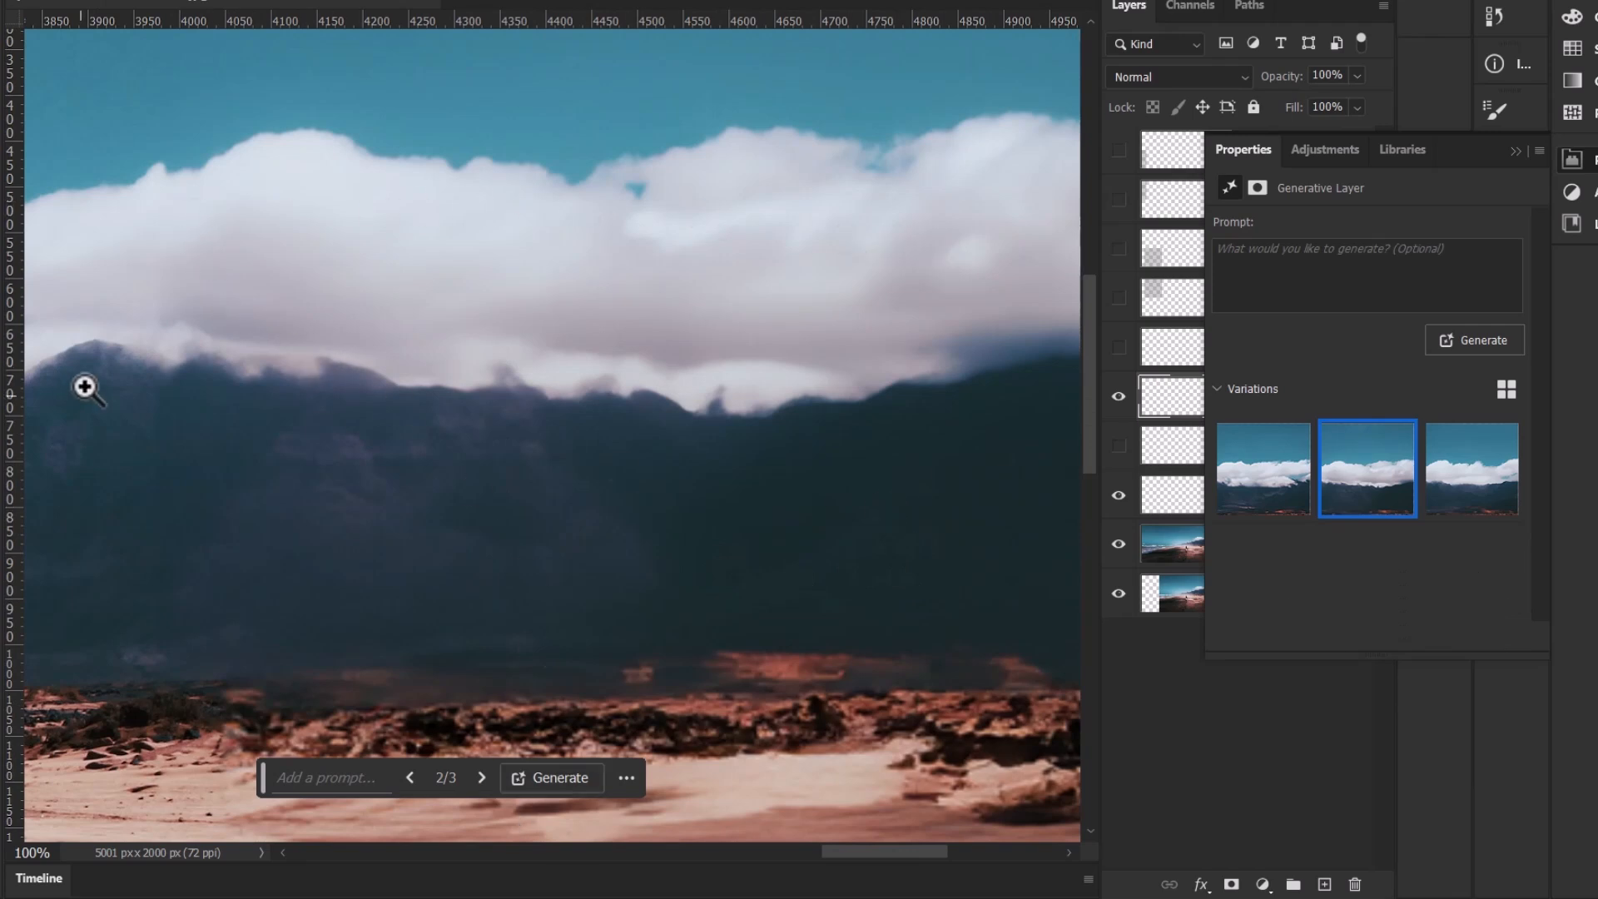
Choose the third variation for the upper-right fill, check it in the wider photo, and collapse its properties.
{"action": "left_click", "coordinate": [1481, 482]}
{"action": "left_click_drag", "start_coordinate": [702, 467], "coordinate": [616, 249]}
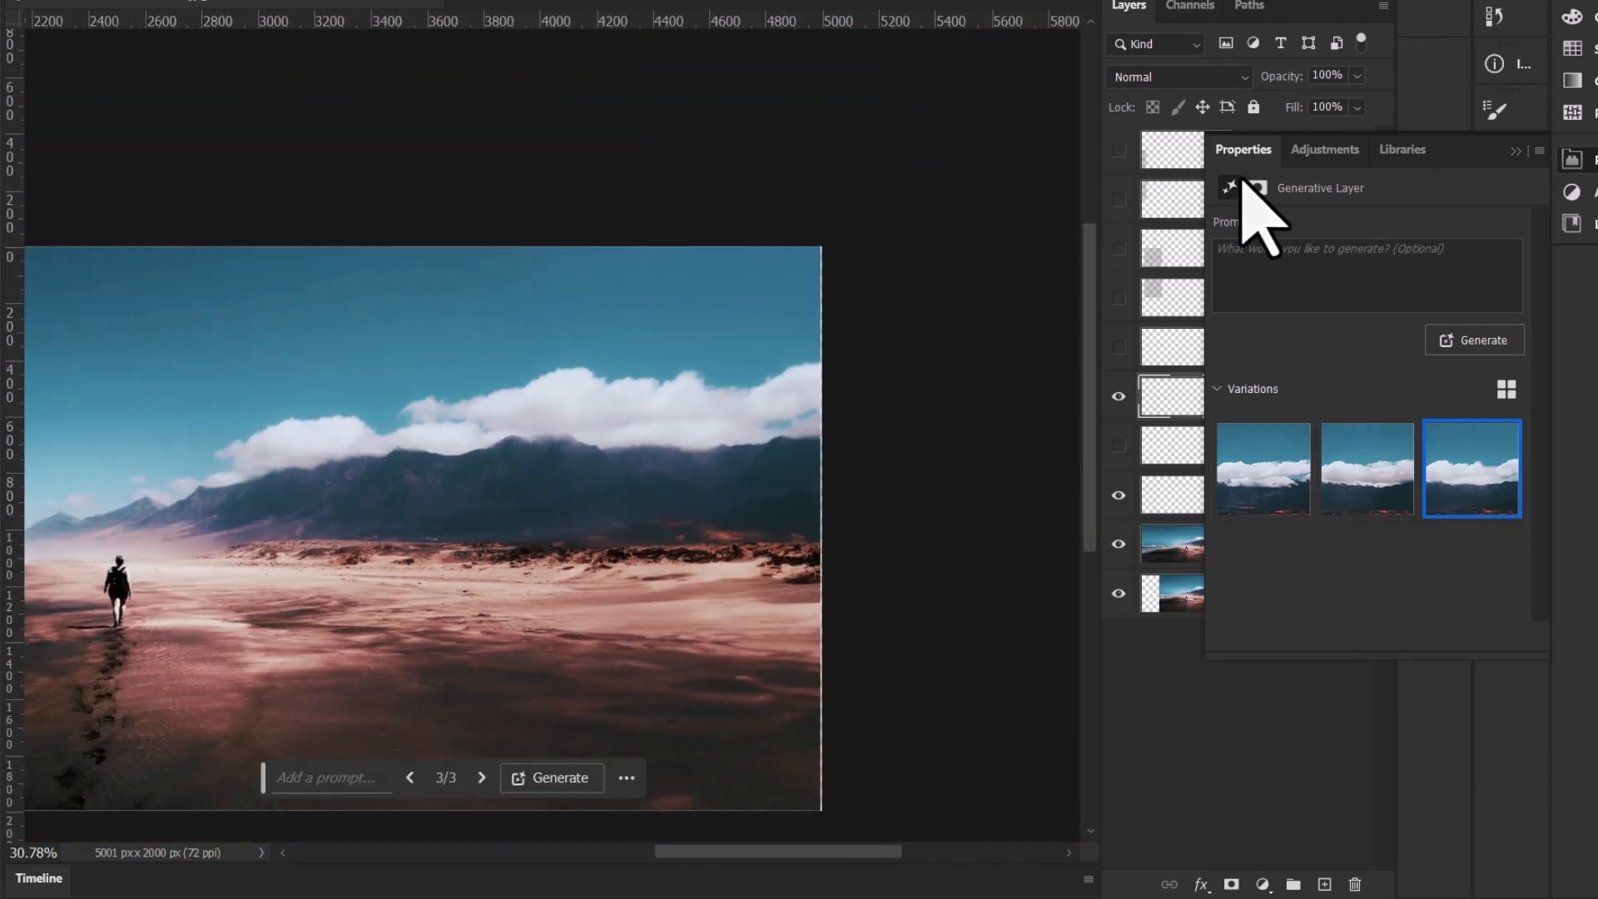
{"action": "left_click", "coordinate": [1515, 151]}
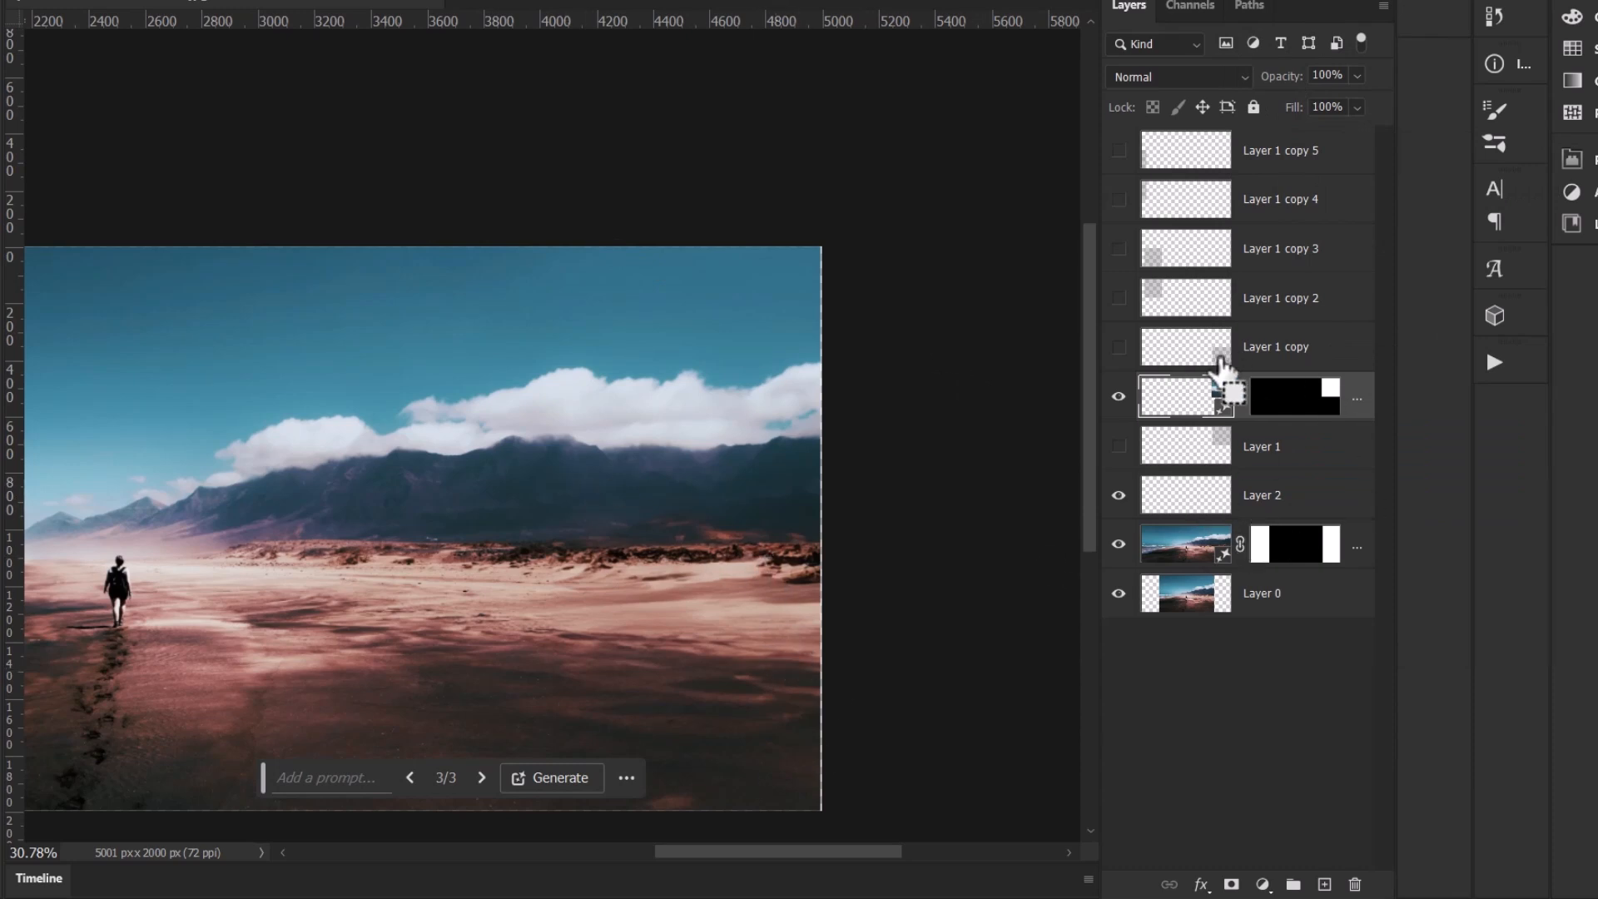
Load Layer 1 copy's lower-right square as a selection and run Generative Fill on it without a prompt.
{"action": "left_click", "coordinate": [1211, 357], "text": "ctrl"}
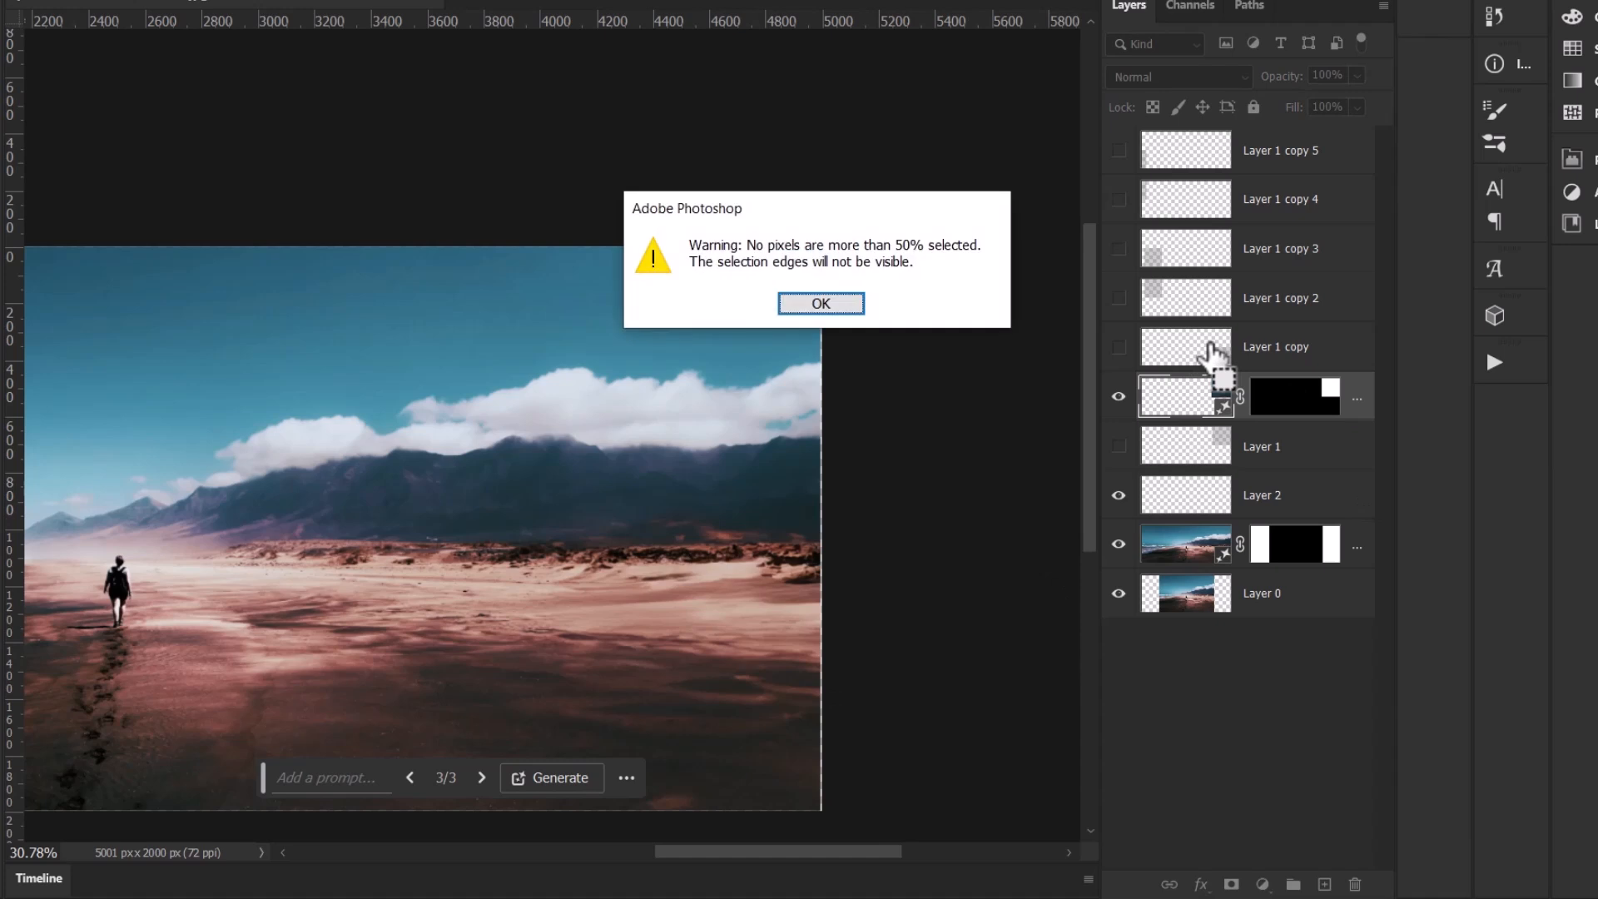
{"action": "left_click", "coordinate": [803, 305]}
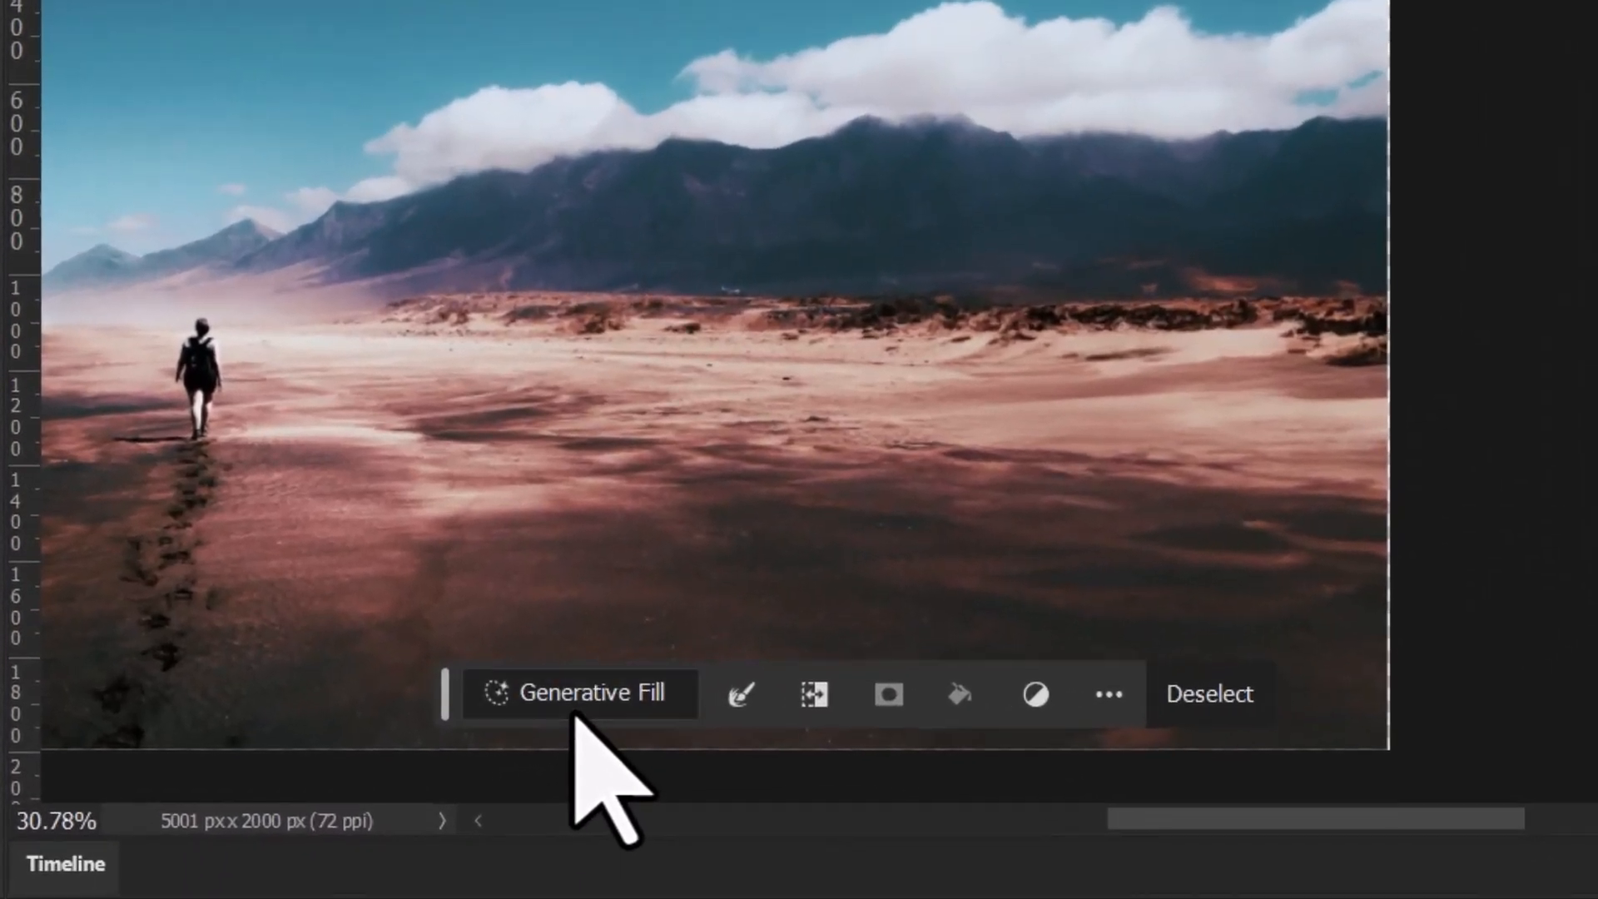
{"action": "left_click", "coordinate": [573, 711]}
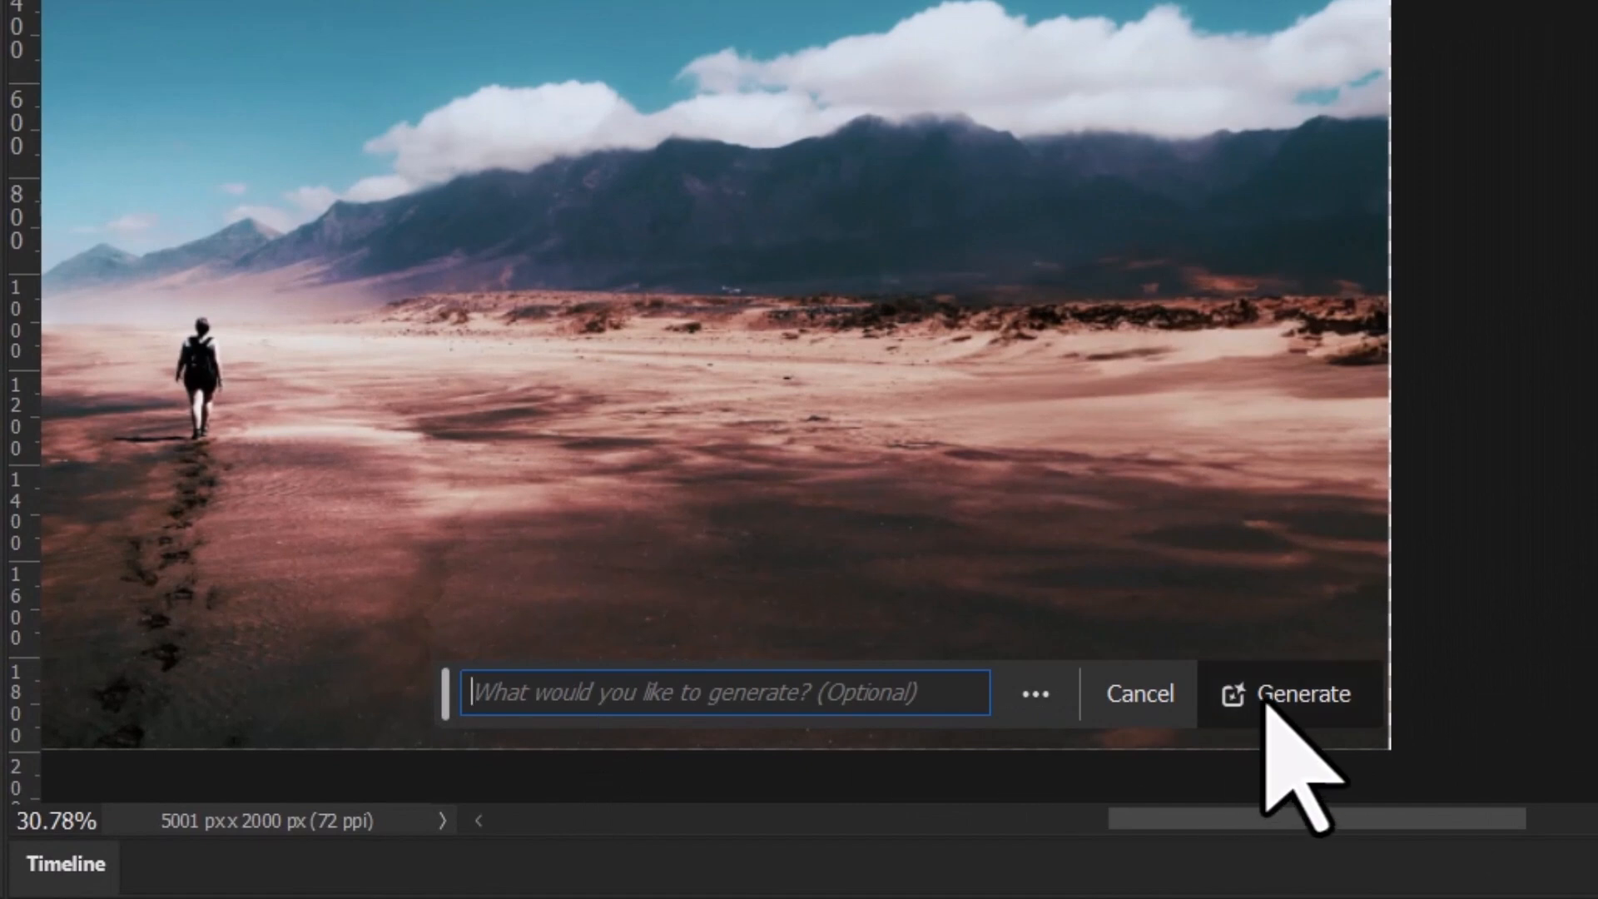
{"action": "left_click", "coordinate": [1270, 699]}
Examine how the lower-right fill blends with the original sand, rocks and shrubs, both up close and across the wider photo.
{"action": "scroll", "coordinate": [926, 301], "scroll_direction": "up", "scroll_amount": 1}
{"action": "scroll", "coordinate": [1087, 457], "scroll_direction": "up", "scroll_amount": 5}
{"action": "scroll", "coordinate": [1266, 517], "scroll_direction": "up", "scroll_amount": 1}
{"action": "scroll", "coordinate": [1266, 517], "scroll_direction": "down", "scroll_amount": 5}
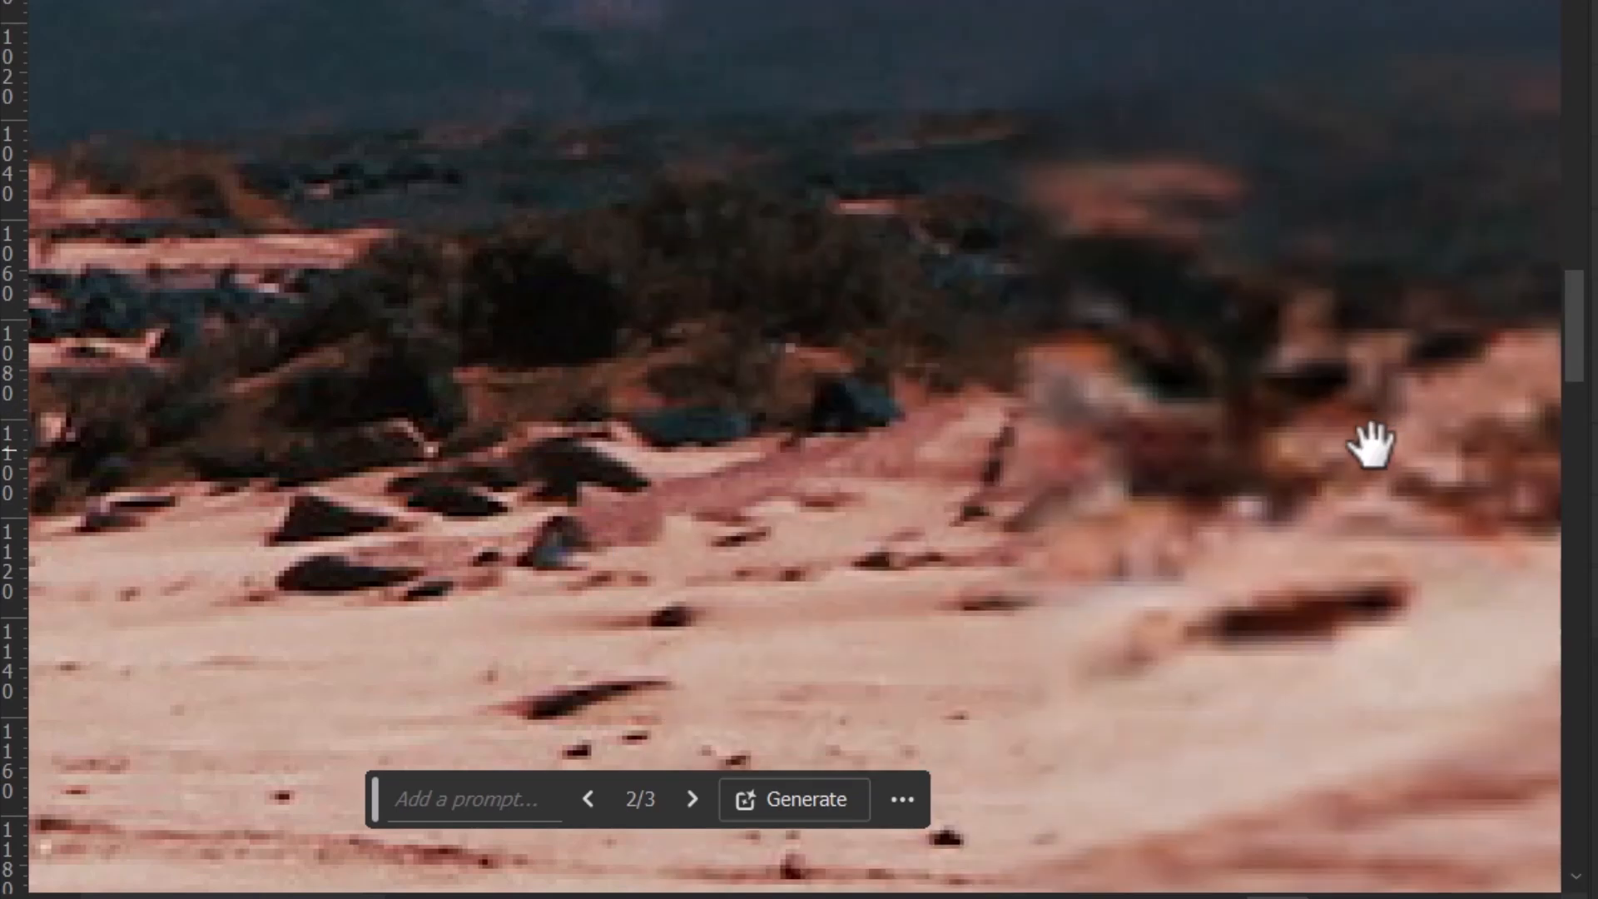
{"action": "left_click_drag", "start_coordinate": [1369, 446], "coordinate": [856, 124]}
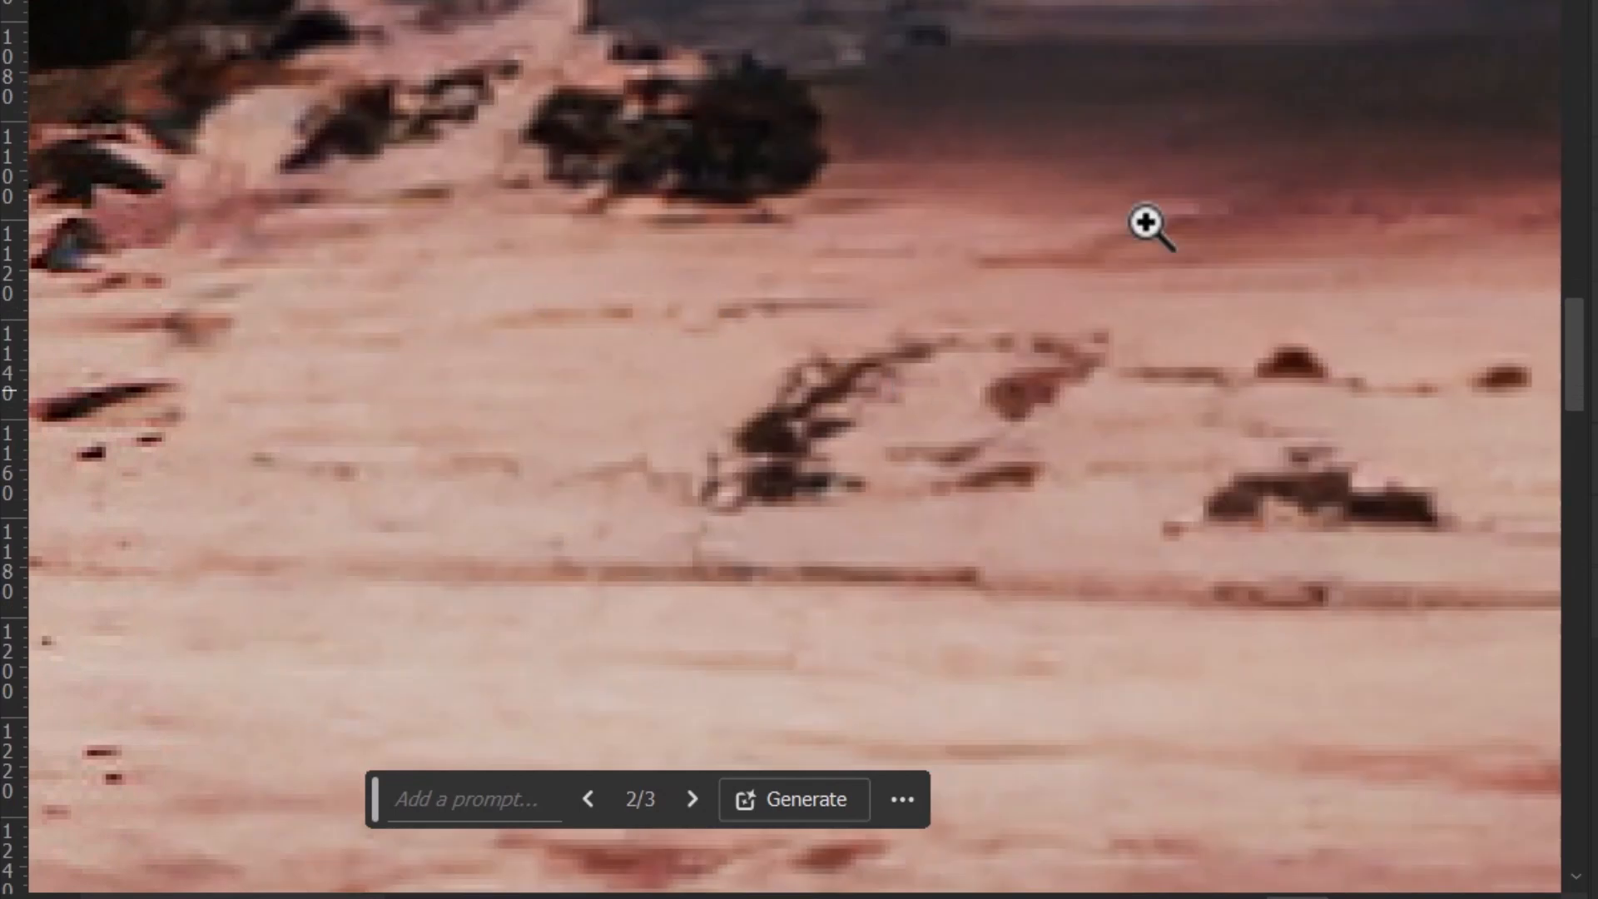
{"action": "left_click", "coordinate": [849, 263], "text": "alt"}
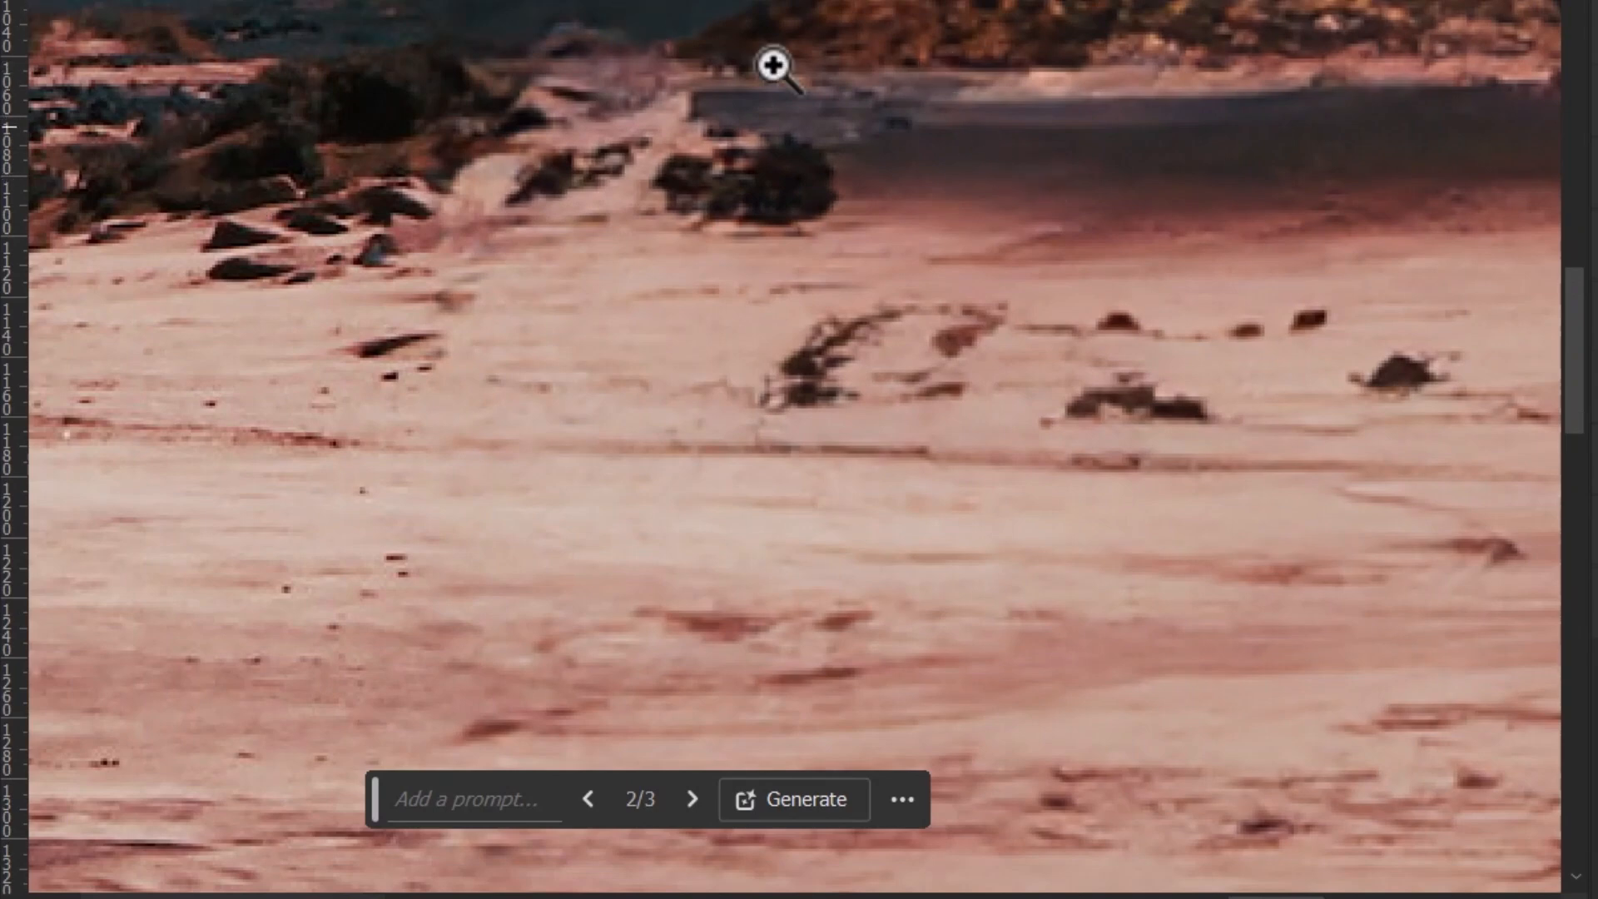
{"action": "left_click_drag", "start_coordinate": [828, 328], "coordinate": [625, 250]}
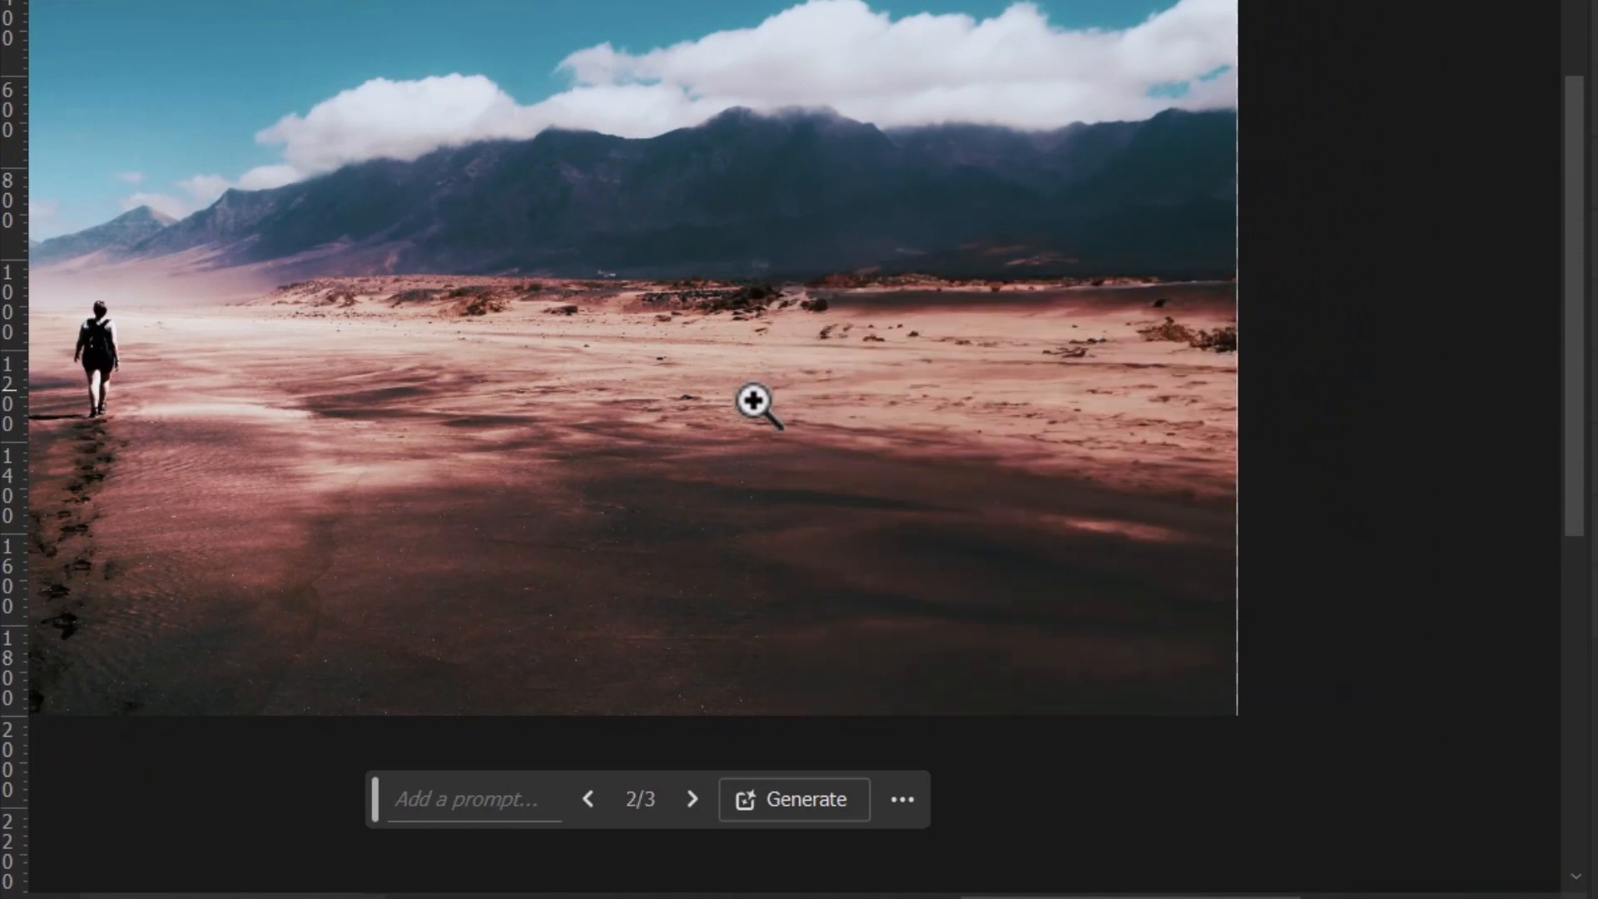
{"action": "left_click_drag", "start_coordinate": [578, 346], "coordinate": [638, 281]}
{"action": "left_click", "coordinate": [656, 296], "text": "alt"}
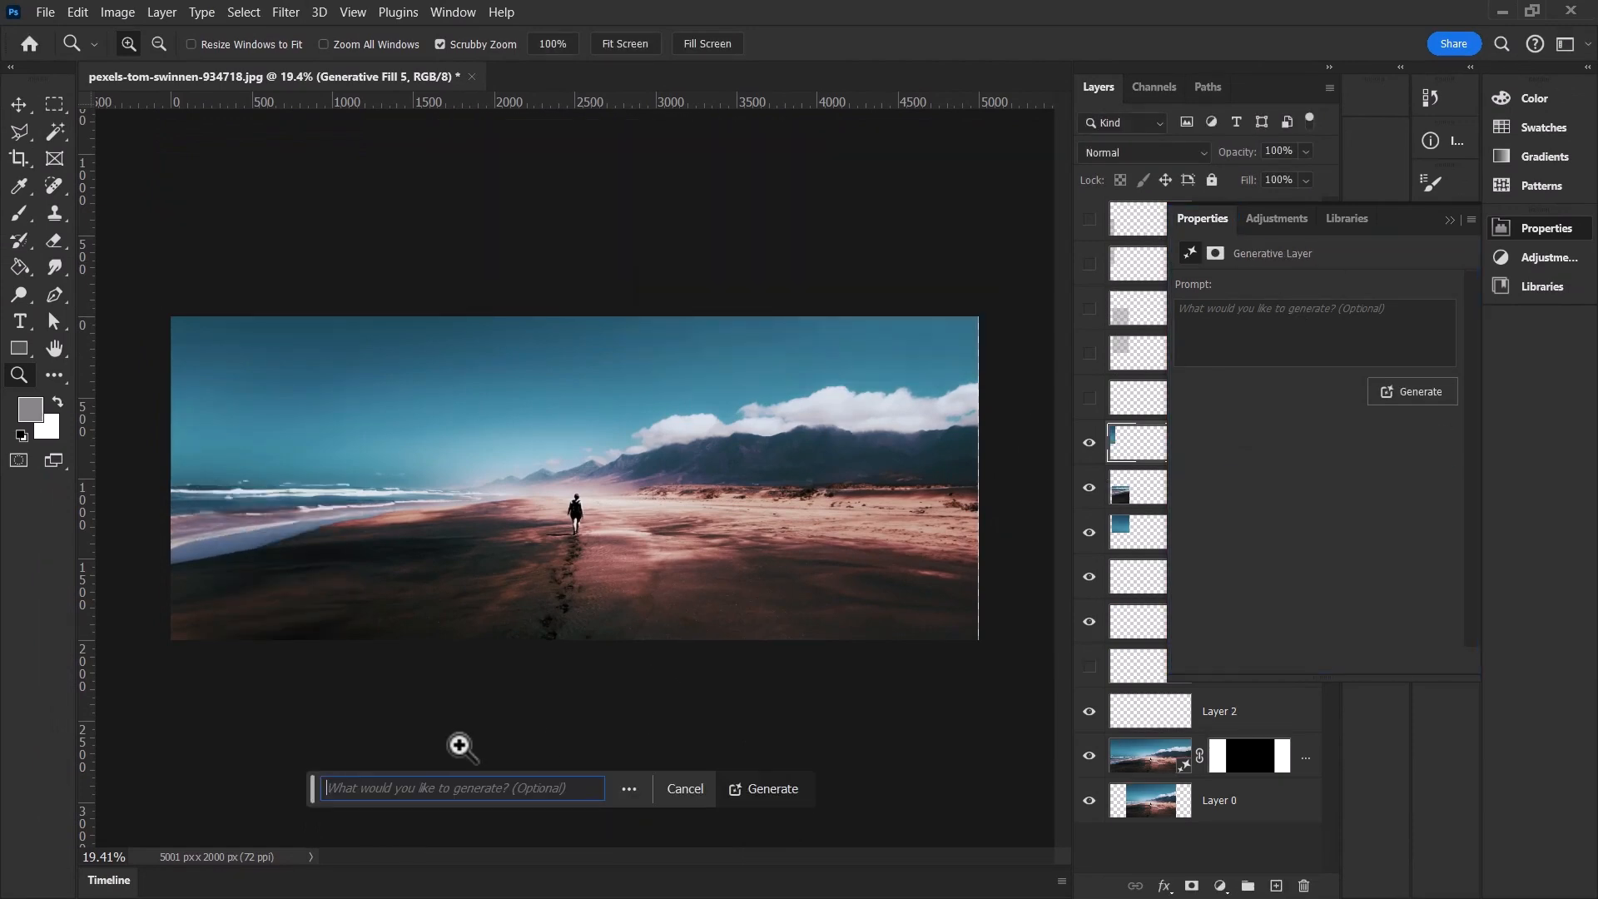
Generate the fill for the lower-left edge square without a prompt and review the whole panorama with the interface briefly hidden.
{"action": "left_click", "coordinate": [764, 788]}
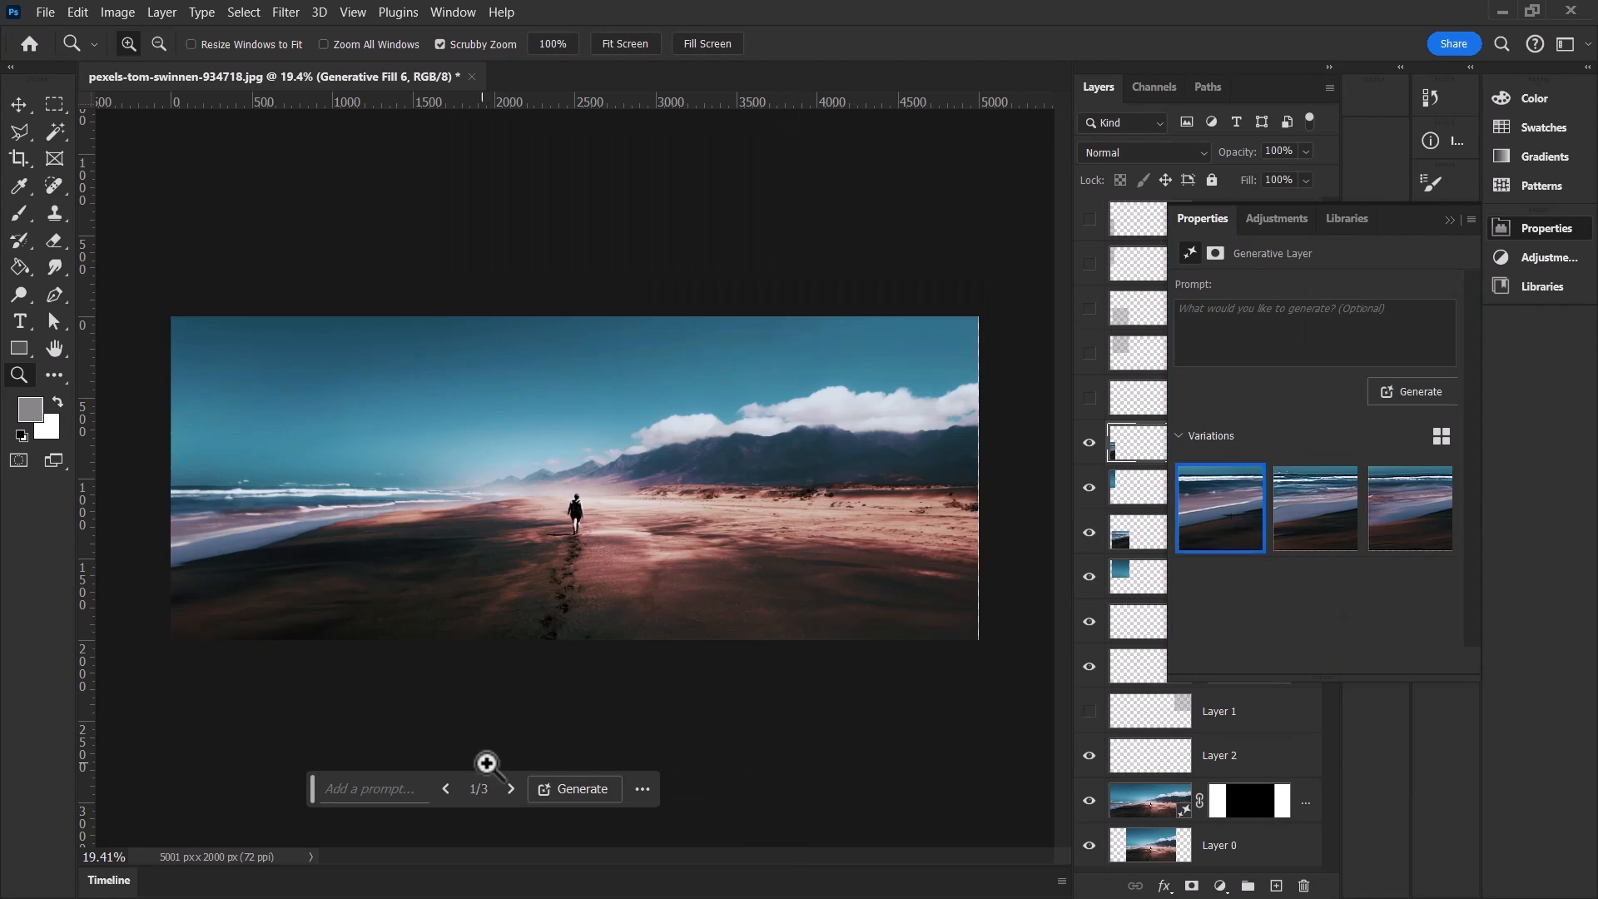
{"action": "left_click_drag", "start_coordinate": [575, 492], "coordinate": [599, 400]}
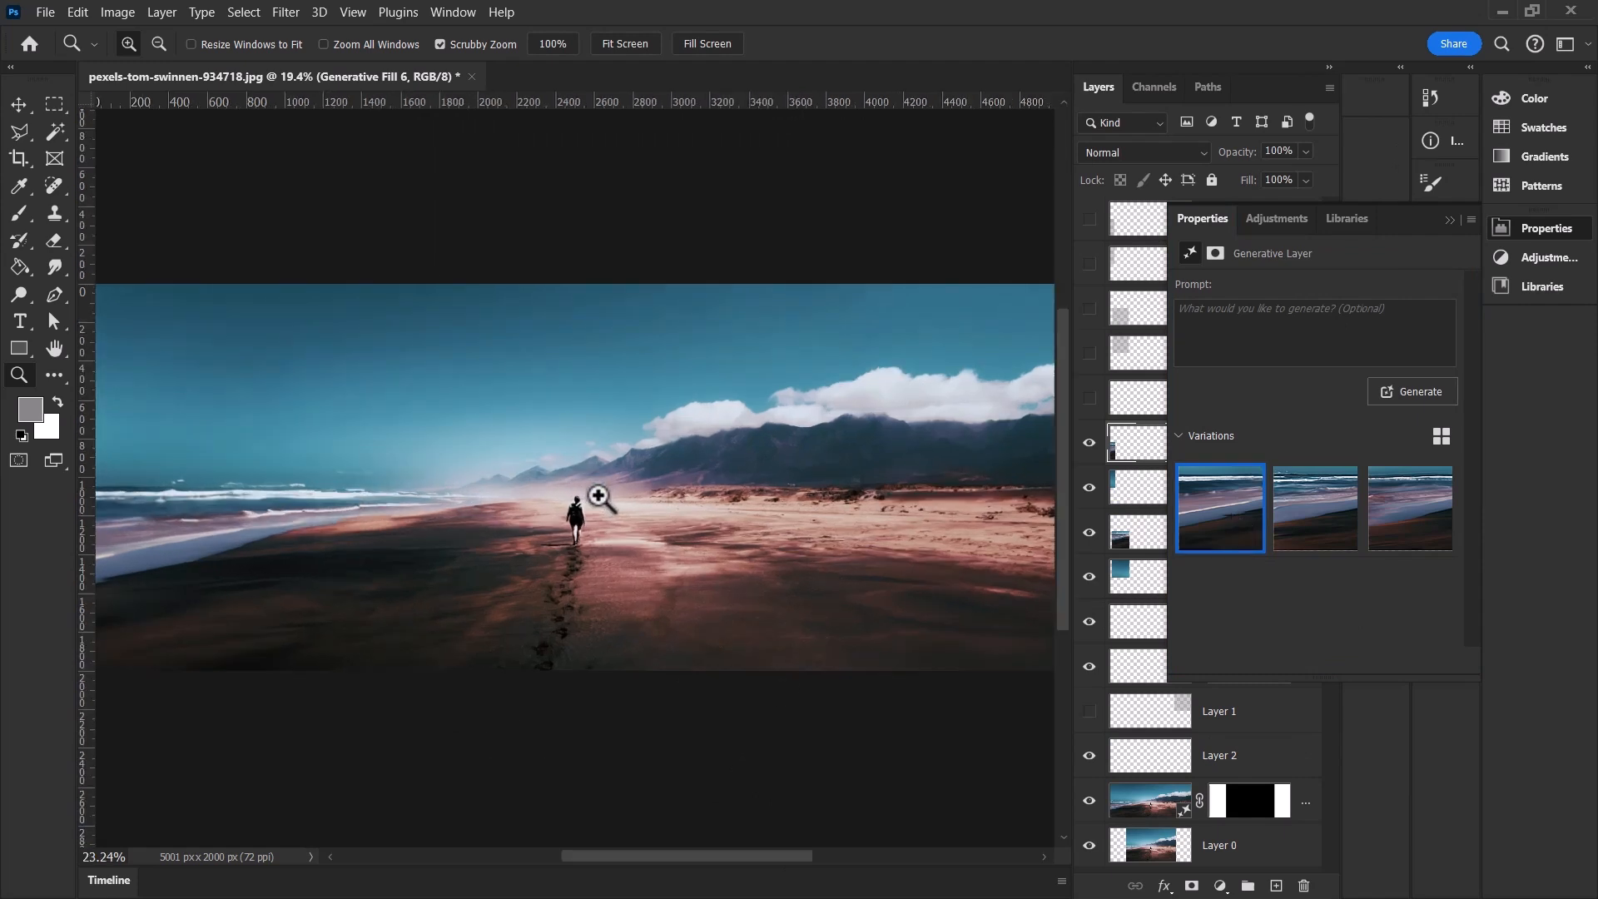
{"action": "key", "text": "Tab"}
{"action": "key", "text": "Tab"}
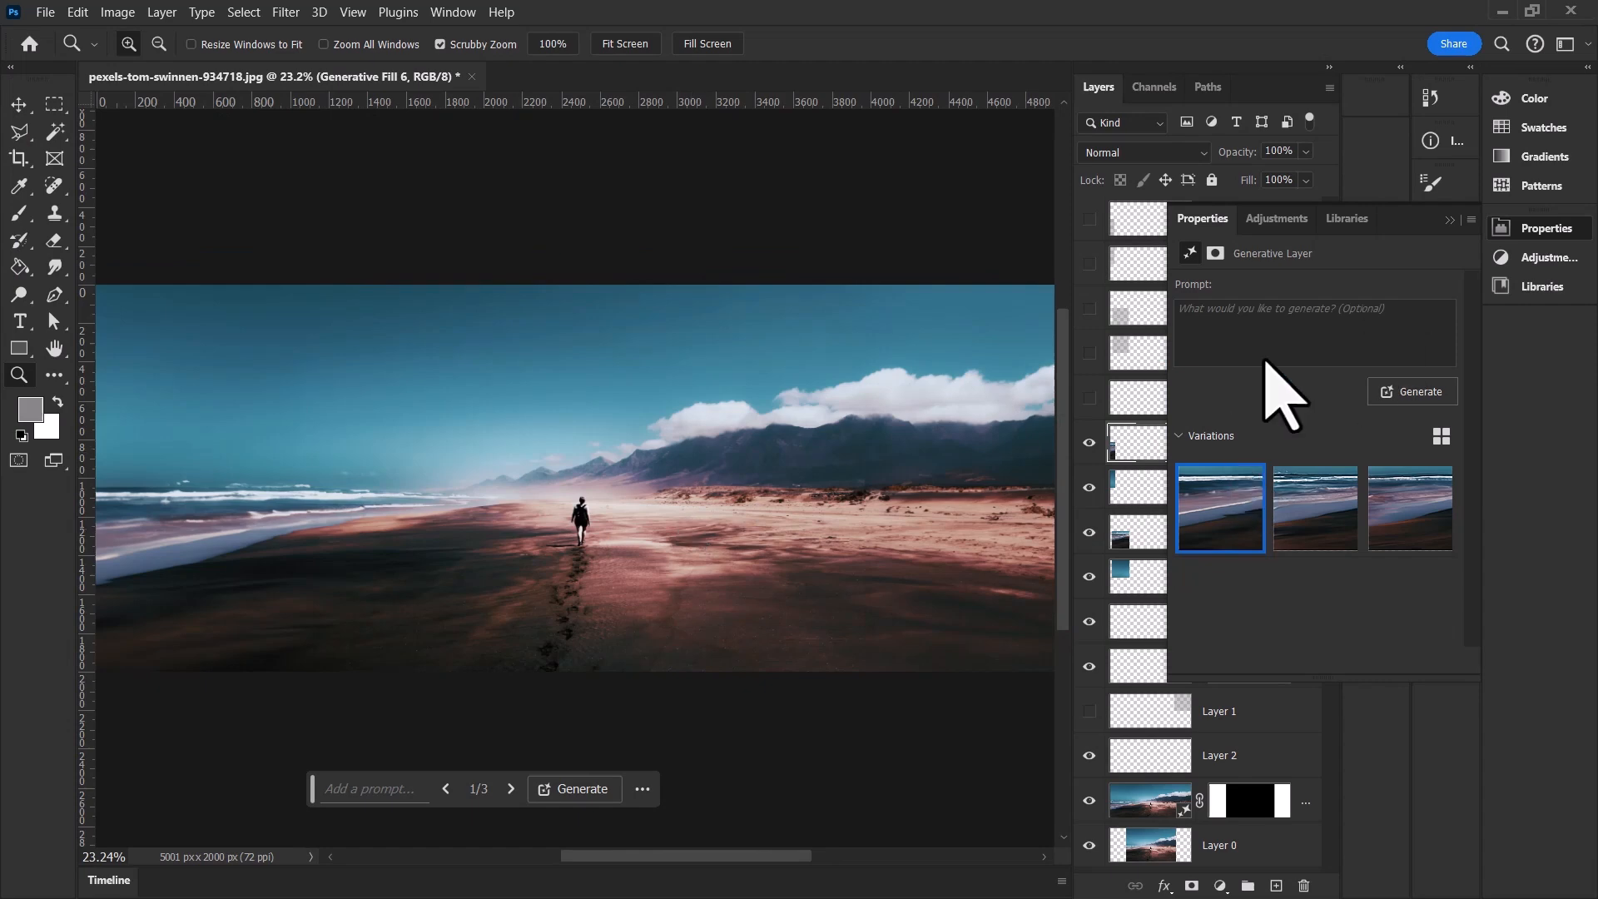
Collapse the layer properties and put the six Generative Fill layers together into one group.
{"action": "left_click", "coordinate": [1449, 219]}
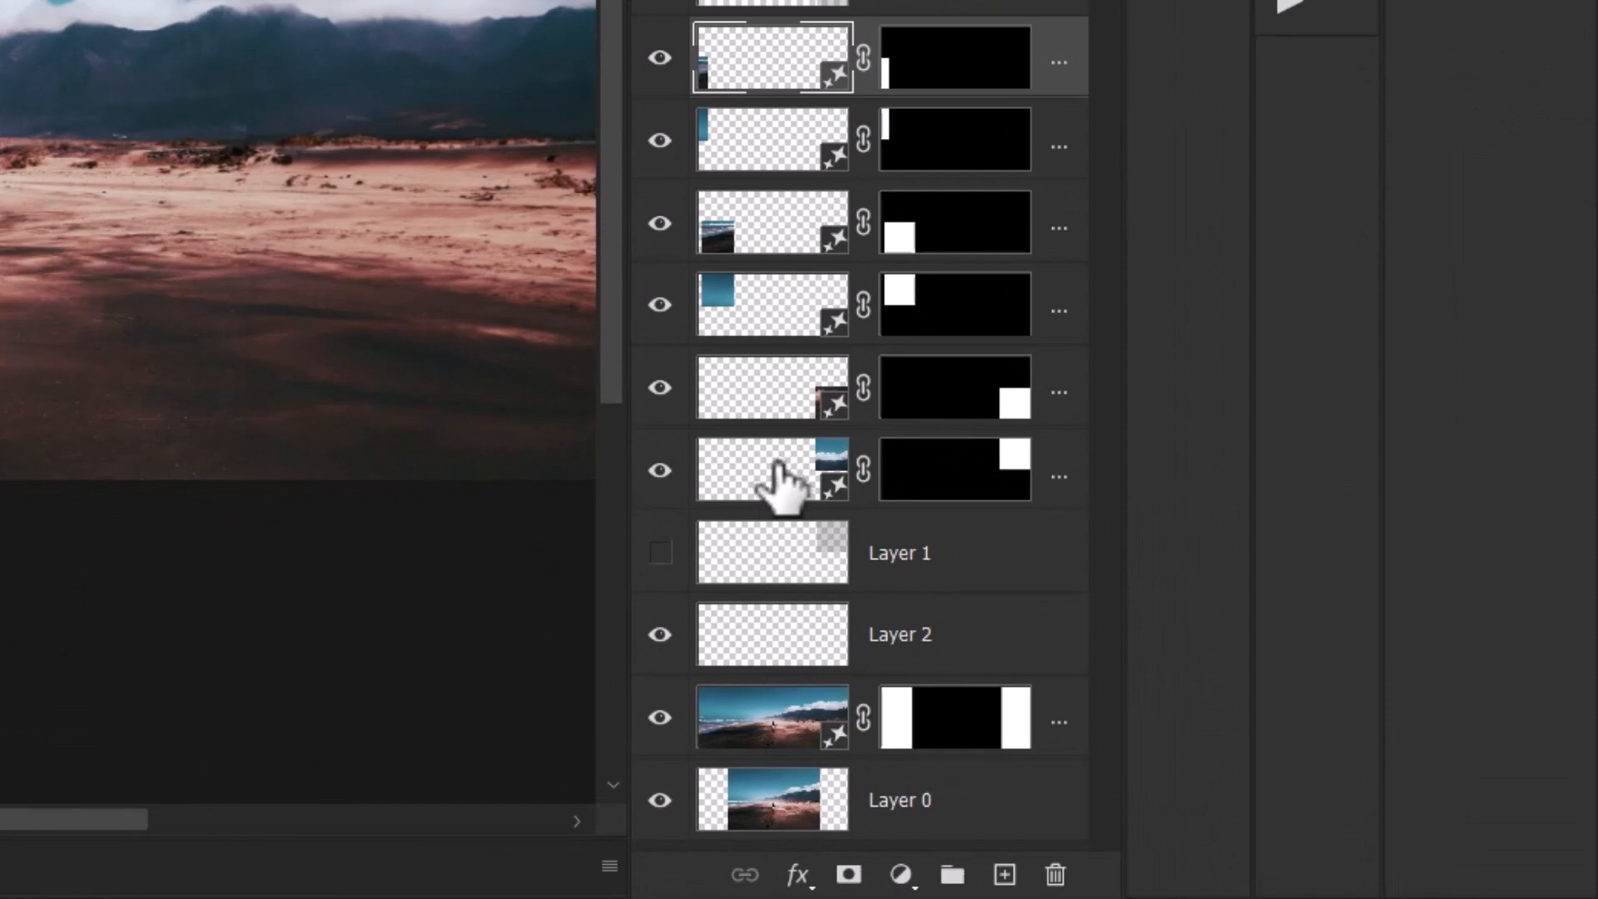
{"action": "left_click", "coordinate": [778, 470]}
{"action": "left_click", "coordinate": [753, 66], "text": "shift"}
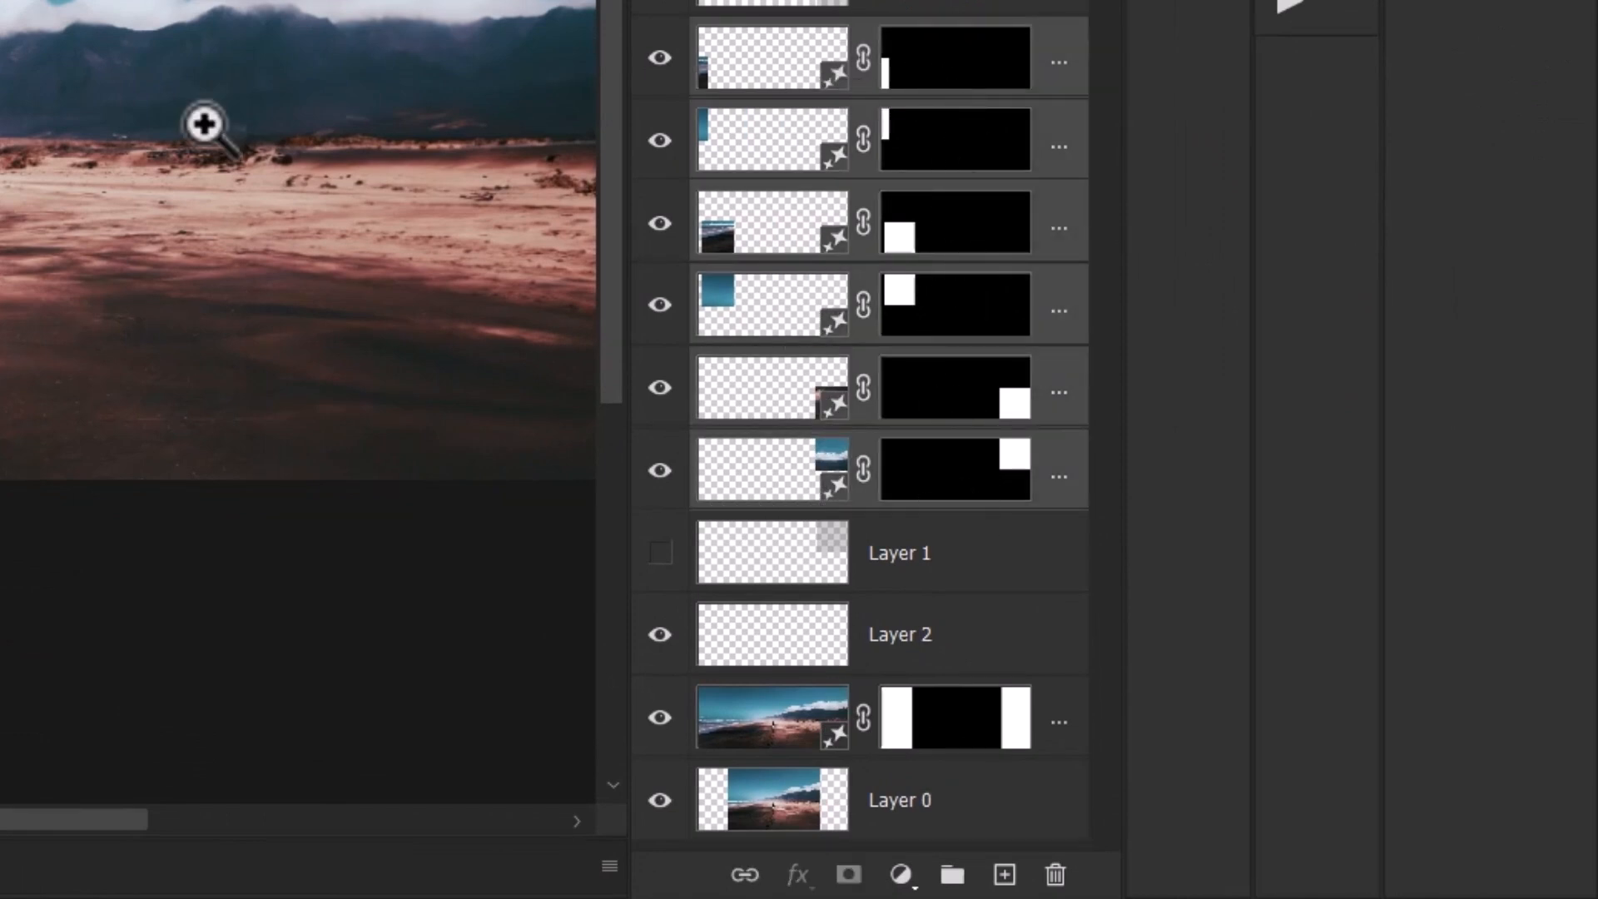
{"action": "left_click", "coordinate": [953, 873]}
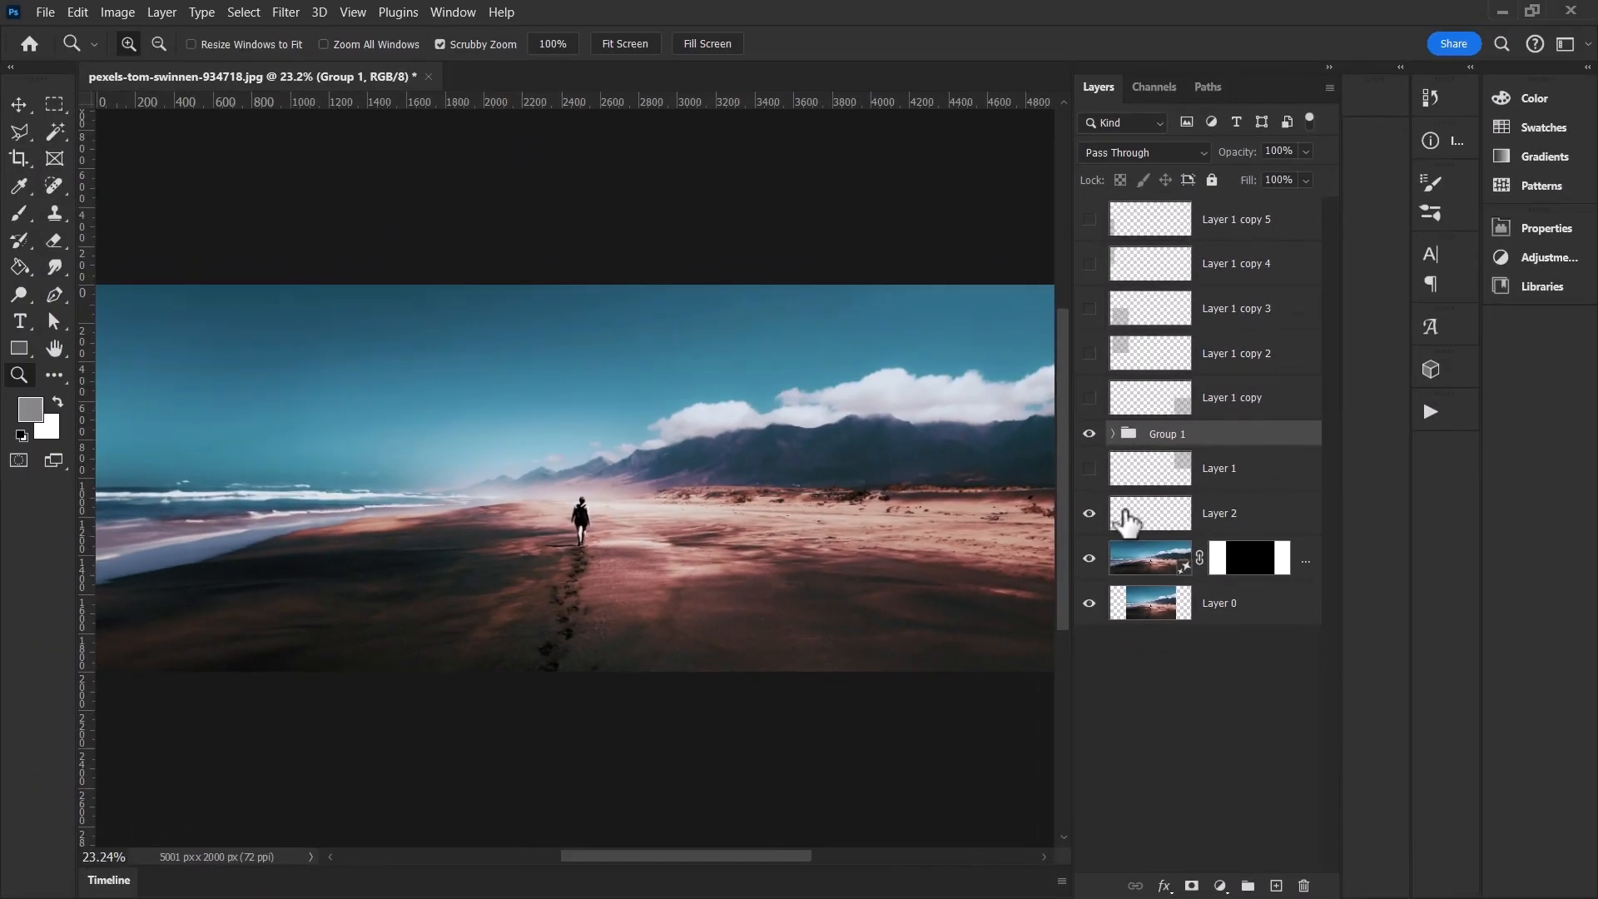
Group Layer 1 together with its five copies, leaving the group of generated fills out.
{"action": "left_click", "coordinate": [892, 187]}
{"action": "left_click", "coordinate": [1161, 470]}
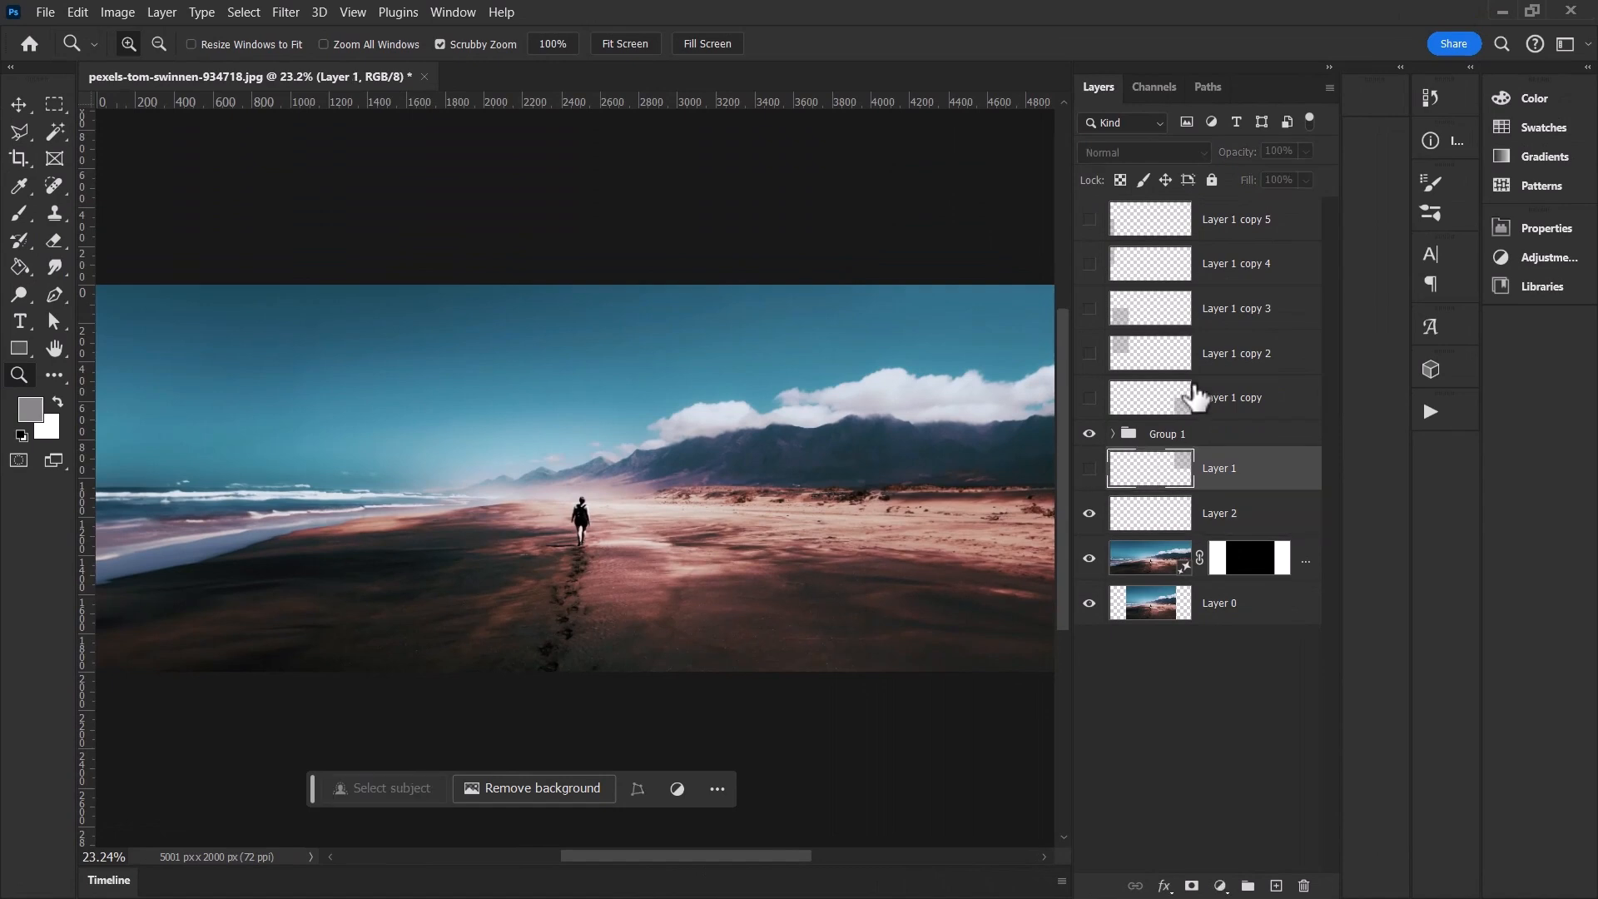
{"action": "left_click", "coordinate": [1202, 220], "text": "shift"}
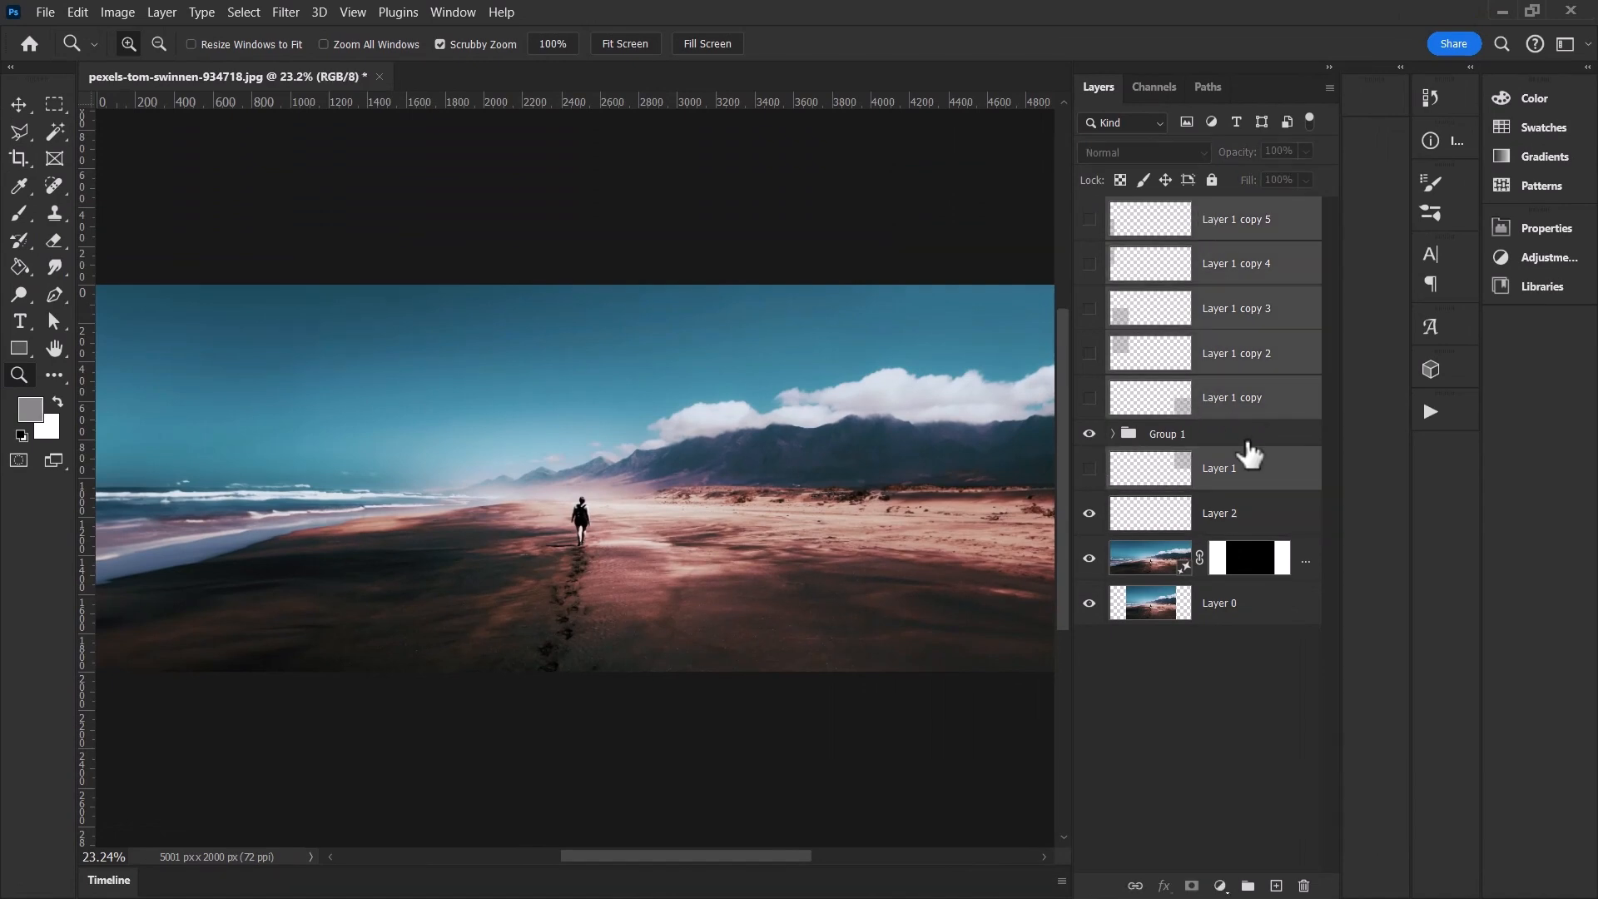
{"action": "key", "text": "ctrl+g"}
Move Group 2 directly beneath Group 1, hide it, and make Group 1 the active group.
{"action": "left_click_drag", "start_coordinate": [1199, 220], "coordinate": [1224, 243]}
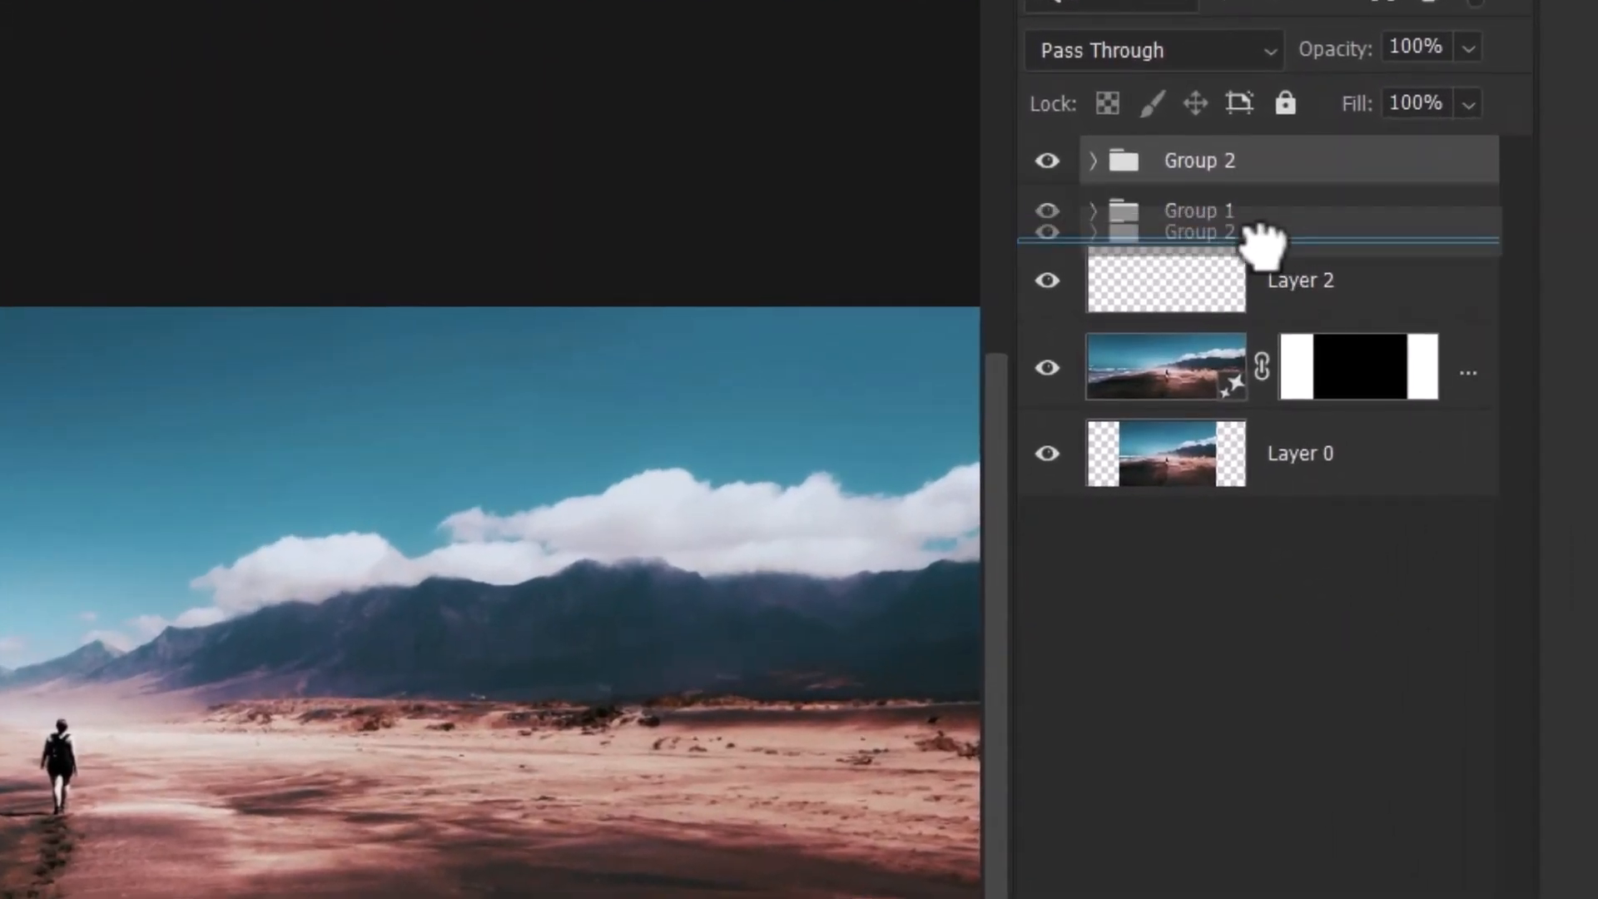
{"action": "left_click", "coordinate": [1048, 211]}
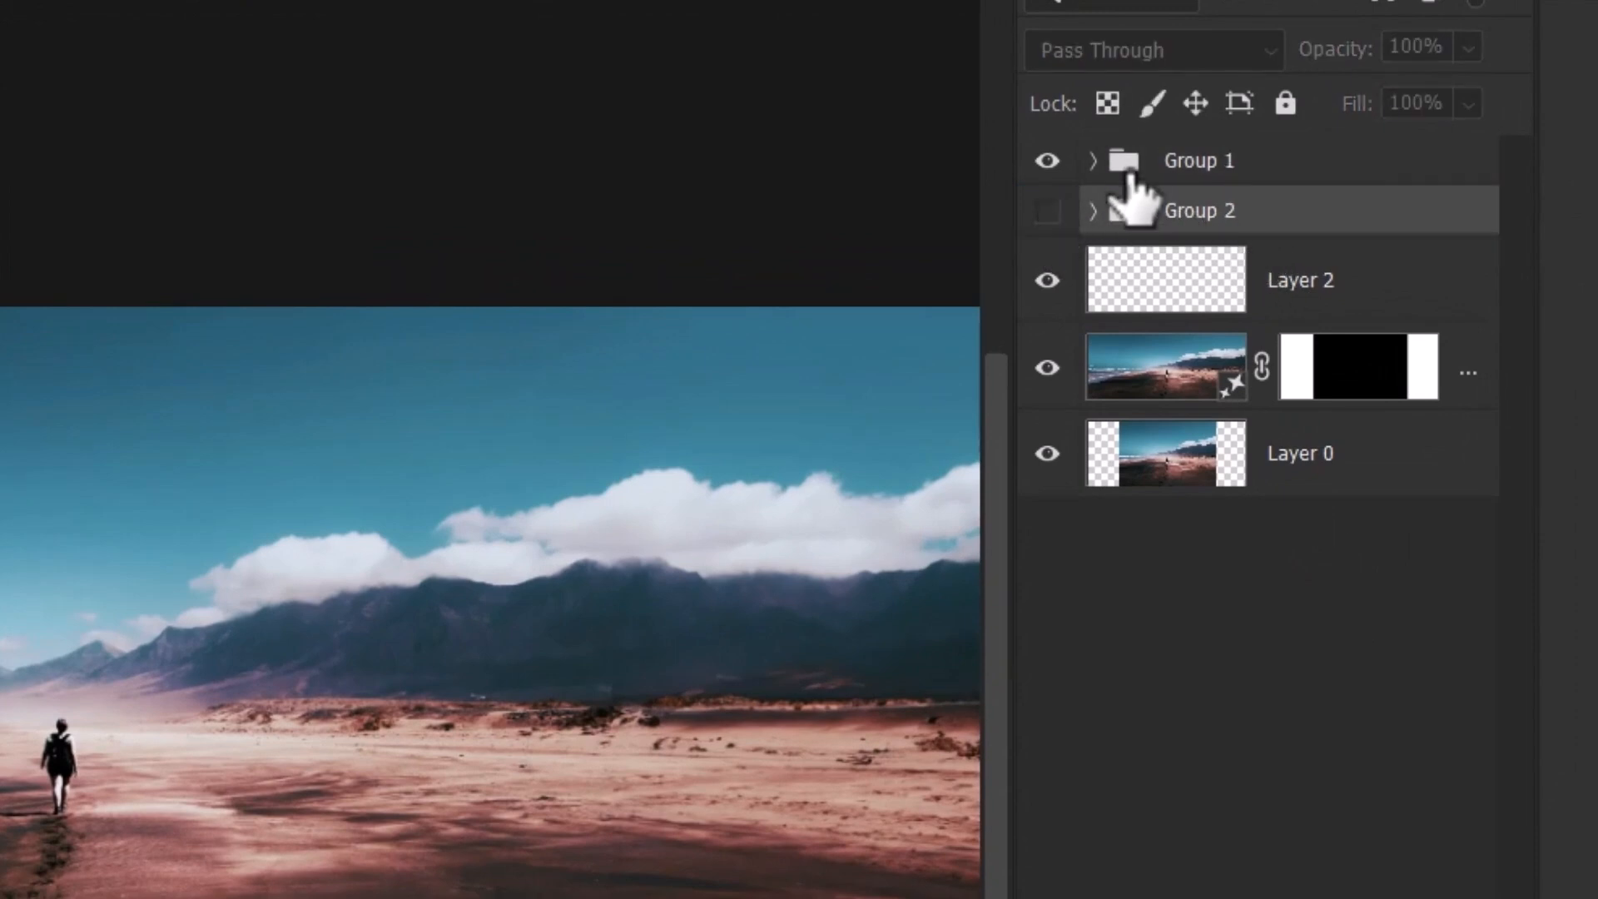
{"action": "left_click", "coordinate": [1230, 163]}
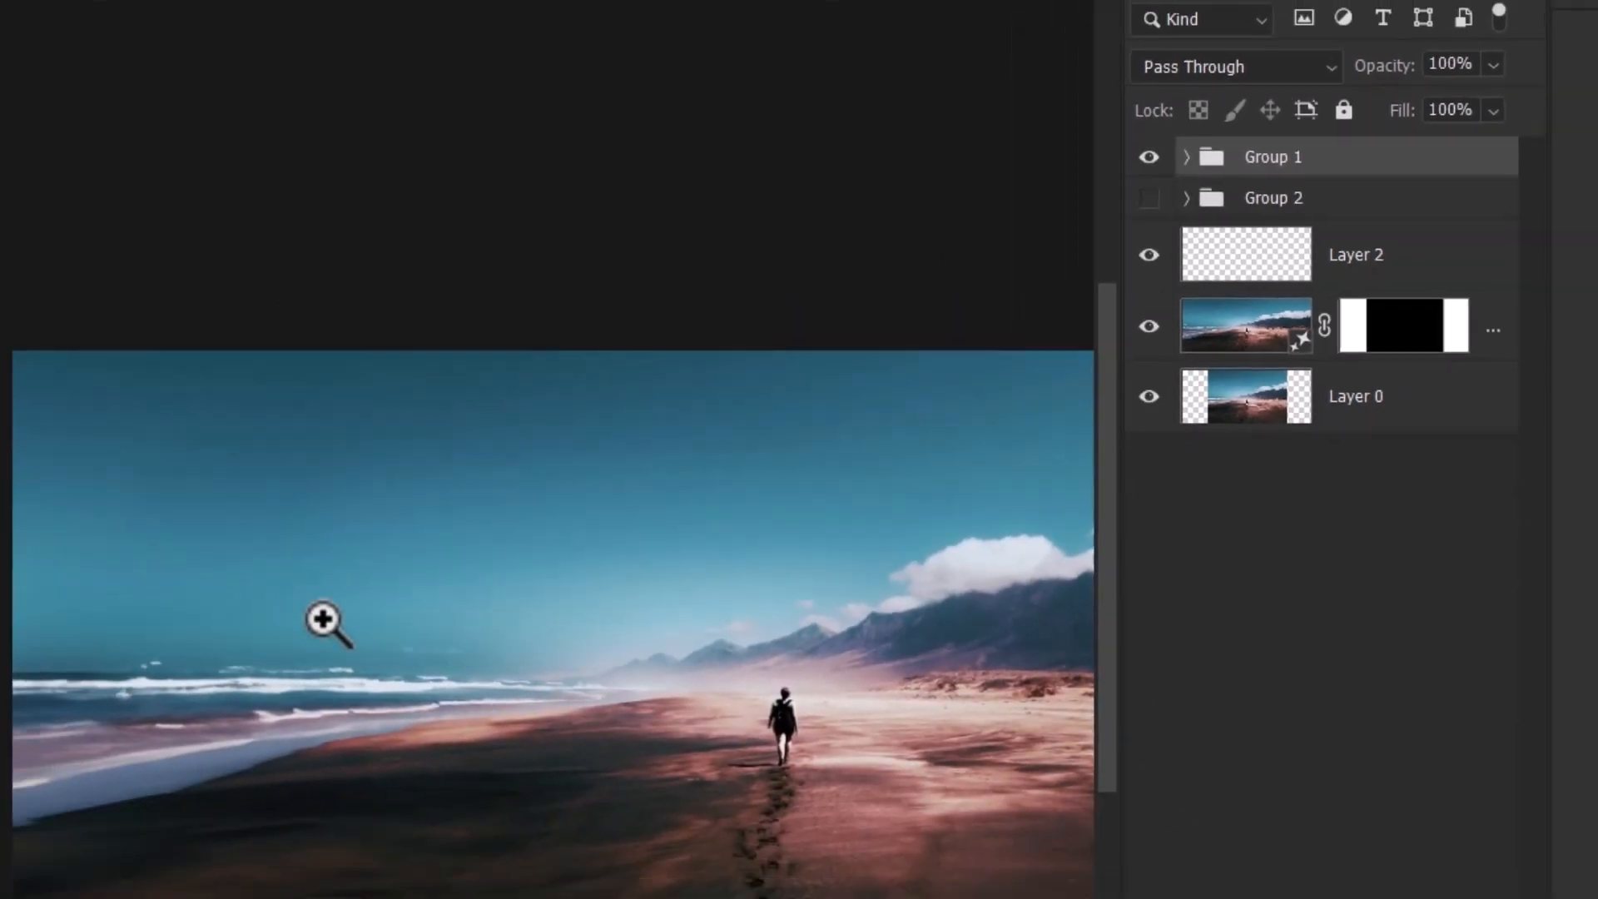
Compare the shoreline waves up close with Group 1 hidden and shown to judge the refilled detail against the first expansion.
{"action": "left_click", "coordinate": [21, 736]}
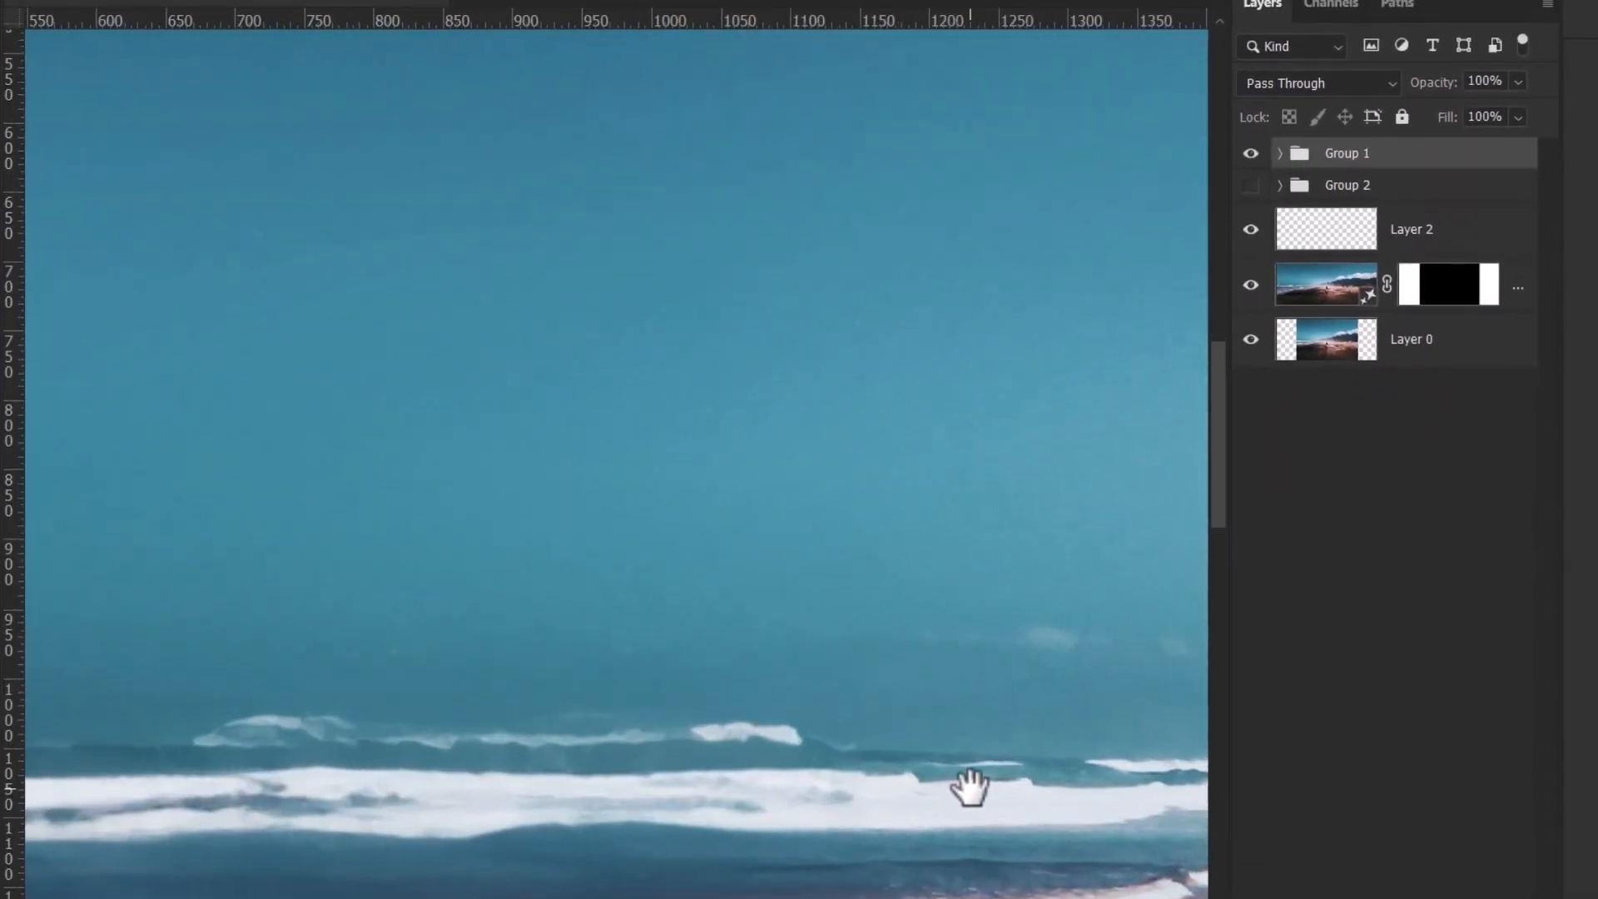
{"action": "left_click_drag", "start_coordinate": [969, 787], "coordinate": [741, 467]}
{"action": "left_click_drag", "start_coordinate": [591, 607], "coordinate": [712, 664]}
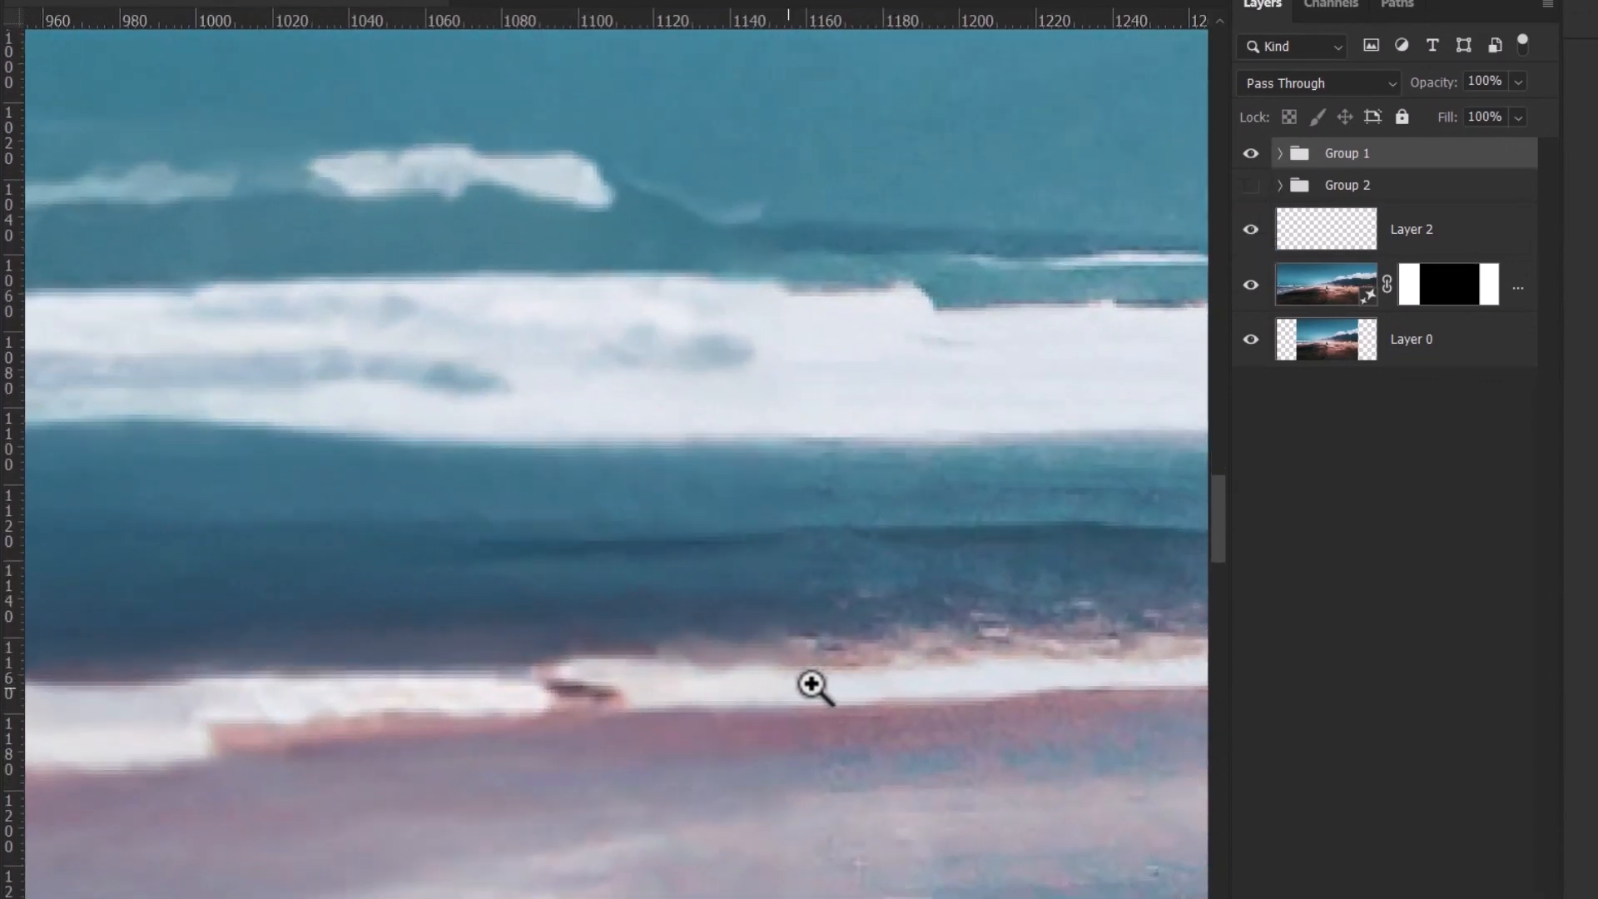
{"action": "left_click", "coordinate": [1252, 155]}
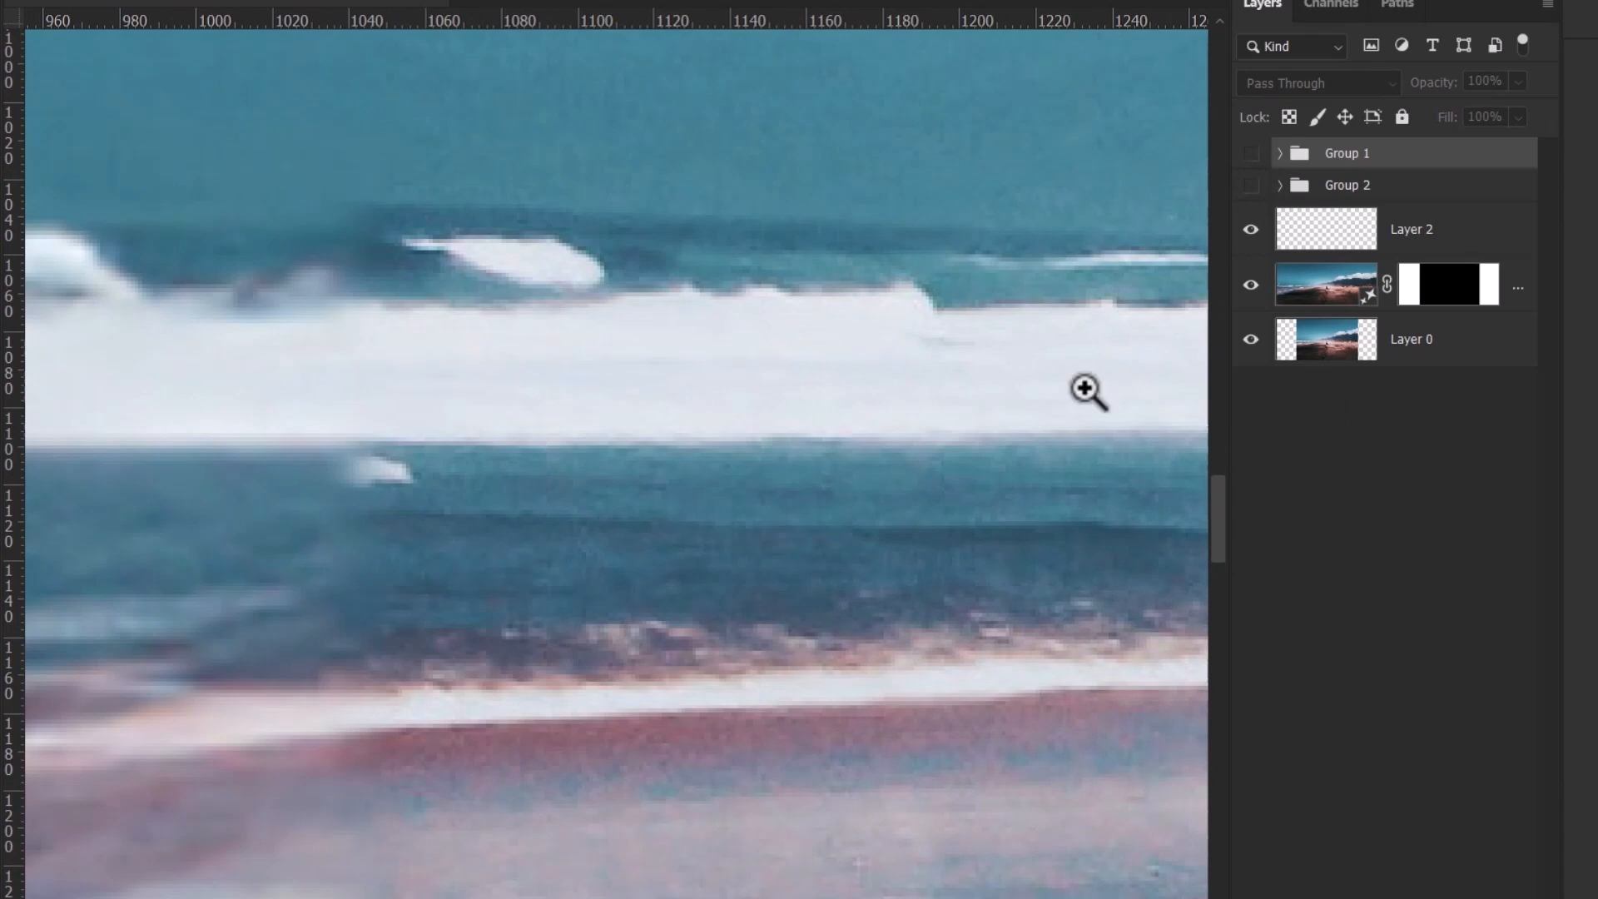
{"action": "left_click_drag", "start_coordinate": [649, 688], "coordinate": [1081, 607]}
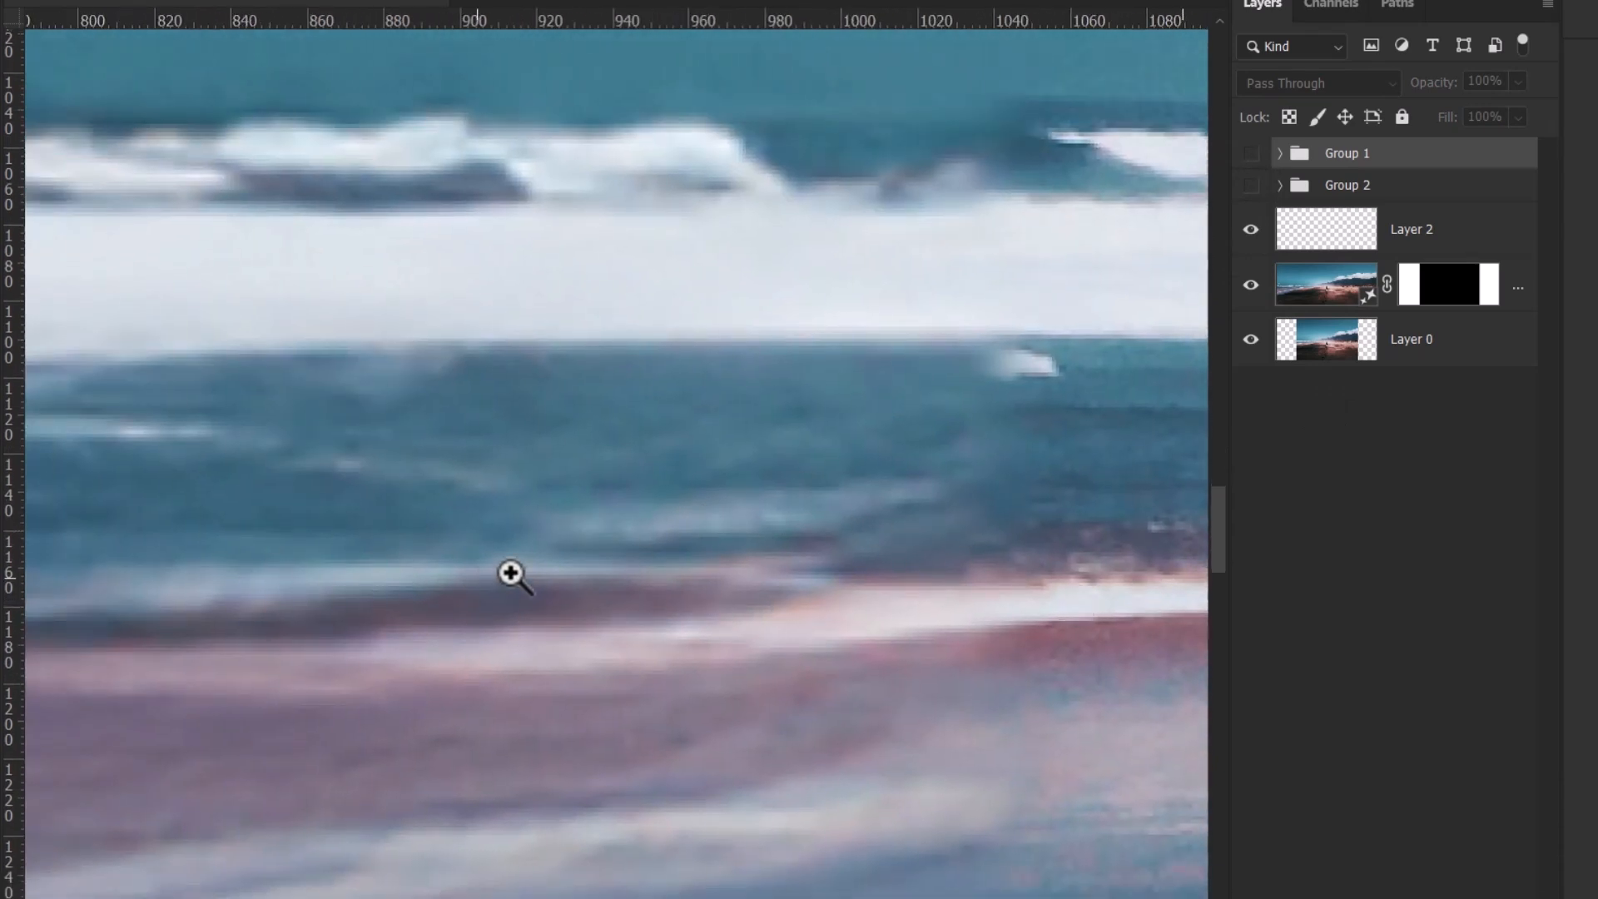
{"action": "left_click", "coordinate": [1251, 155]}
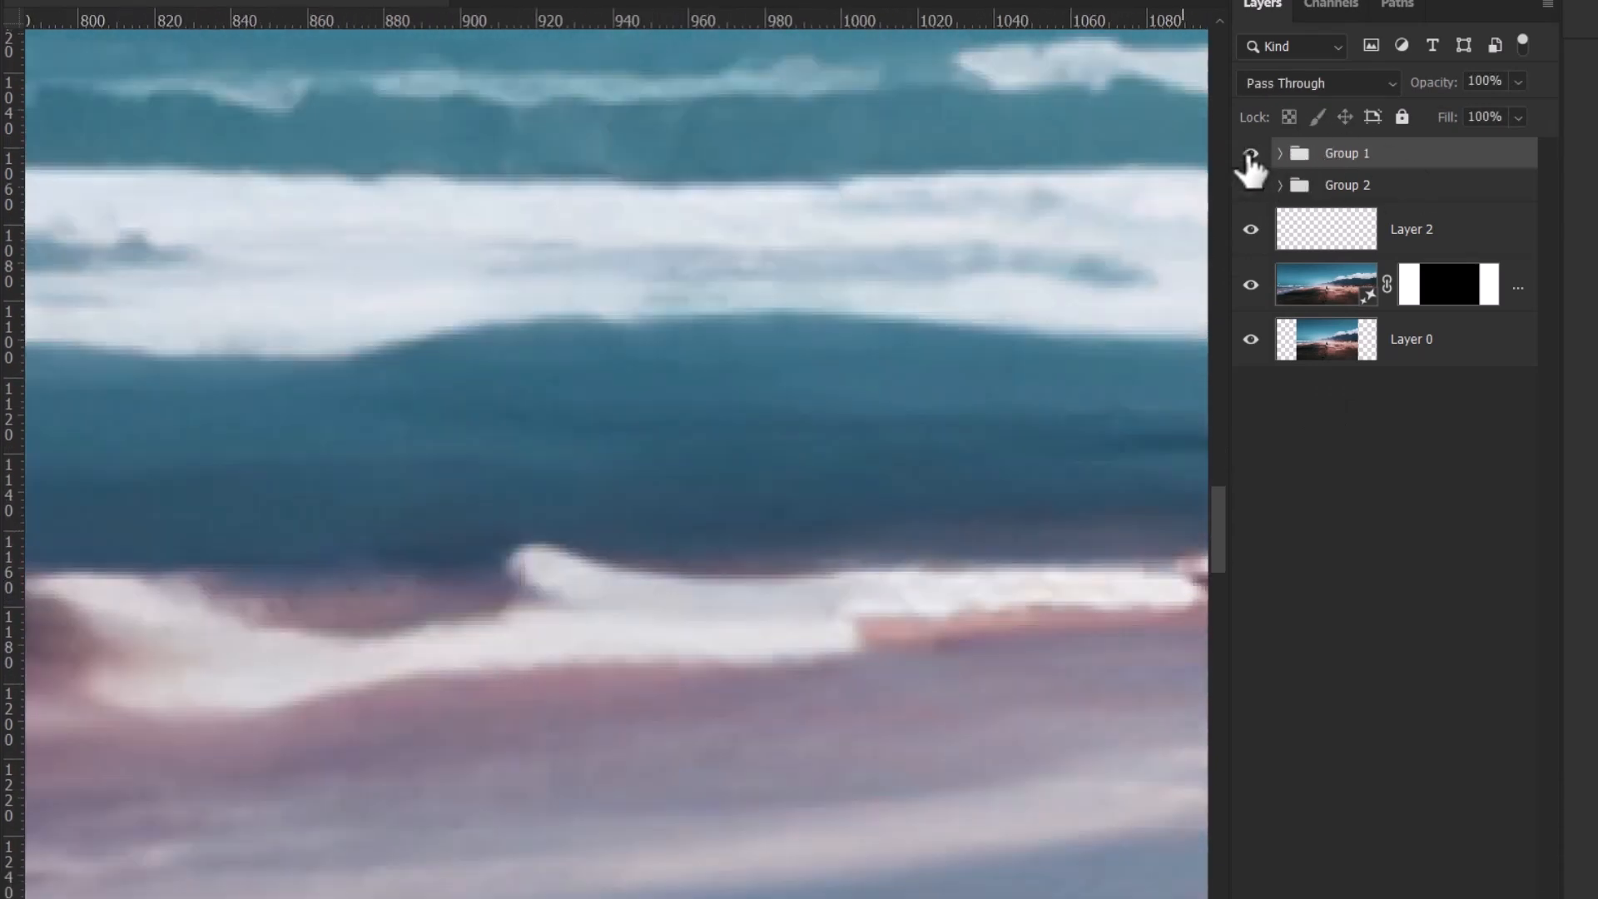
{"action": "left_click_drag", "start_coordinate": [992, 426], "coordinate": [909, 421]}
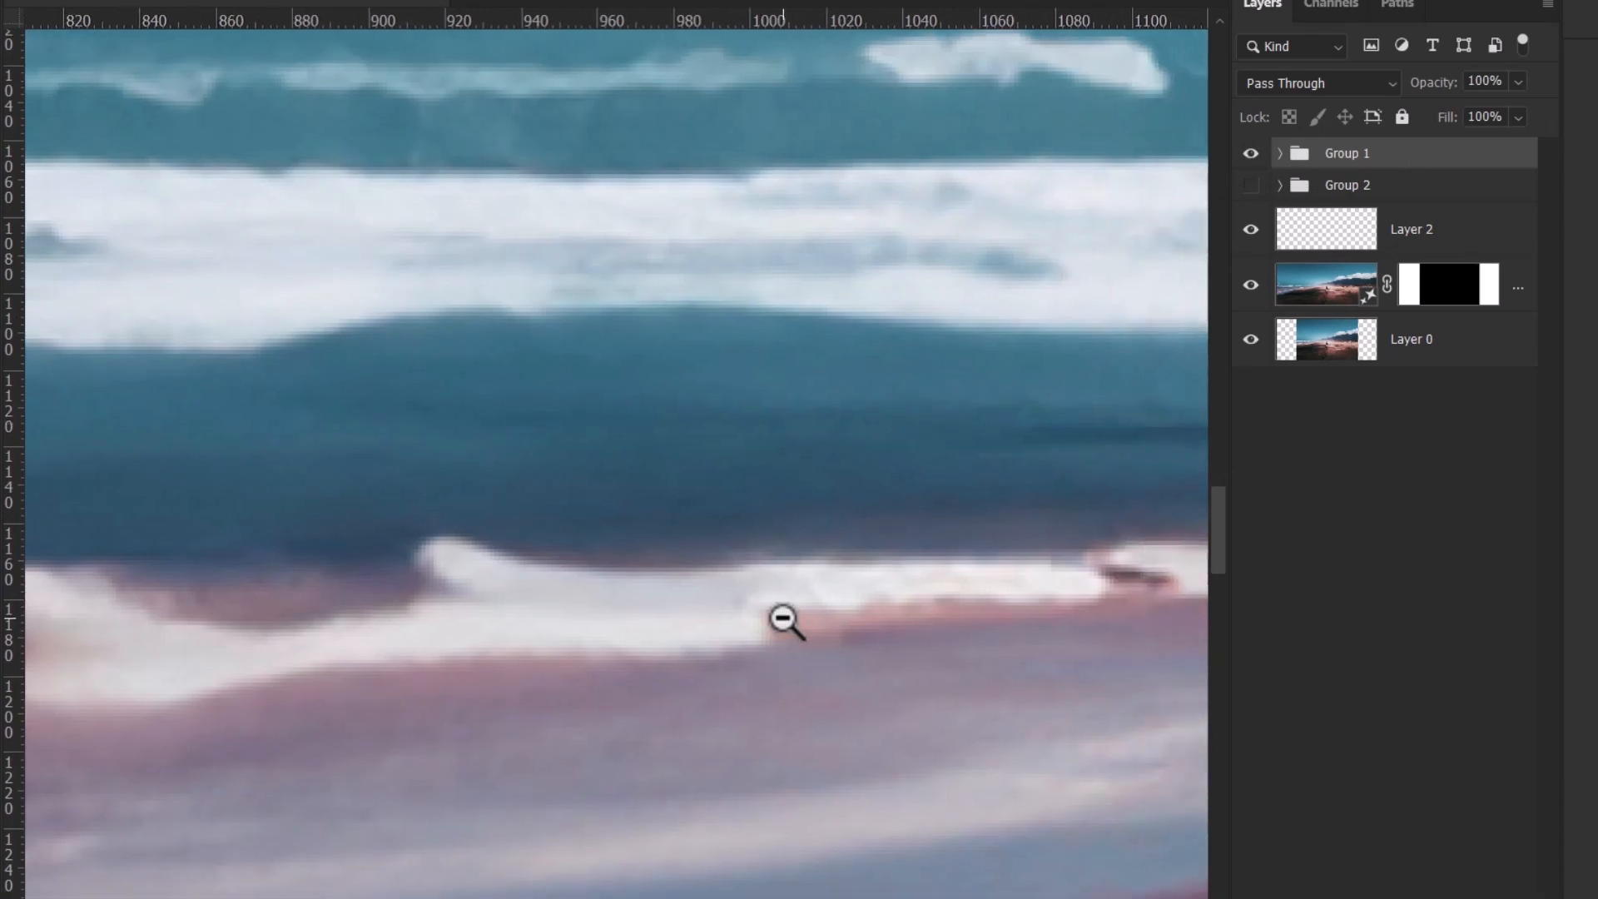
Examine the refilled panorama from the ocean waves past the walker and mountains to the far sand and rocks.
{"action": "left_click", "coordinate": [785, 620], "text": "alt"}
{"action": "left_click_drag", "start_coordinate": [785, 621], "coordinate": [610, 482]}
{"action": "left_click", "coordinate": [587, 472], "text": "alt"}
{"action": "left_click", "coordinate": [587, 472], "text": "alt"}
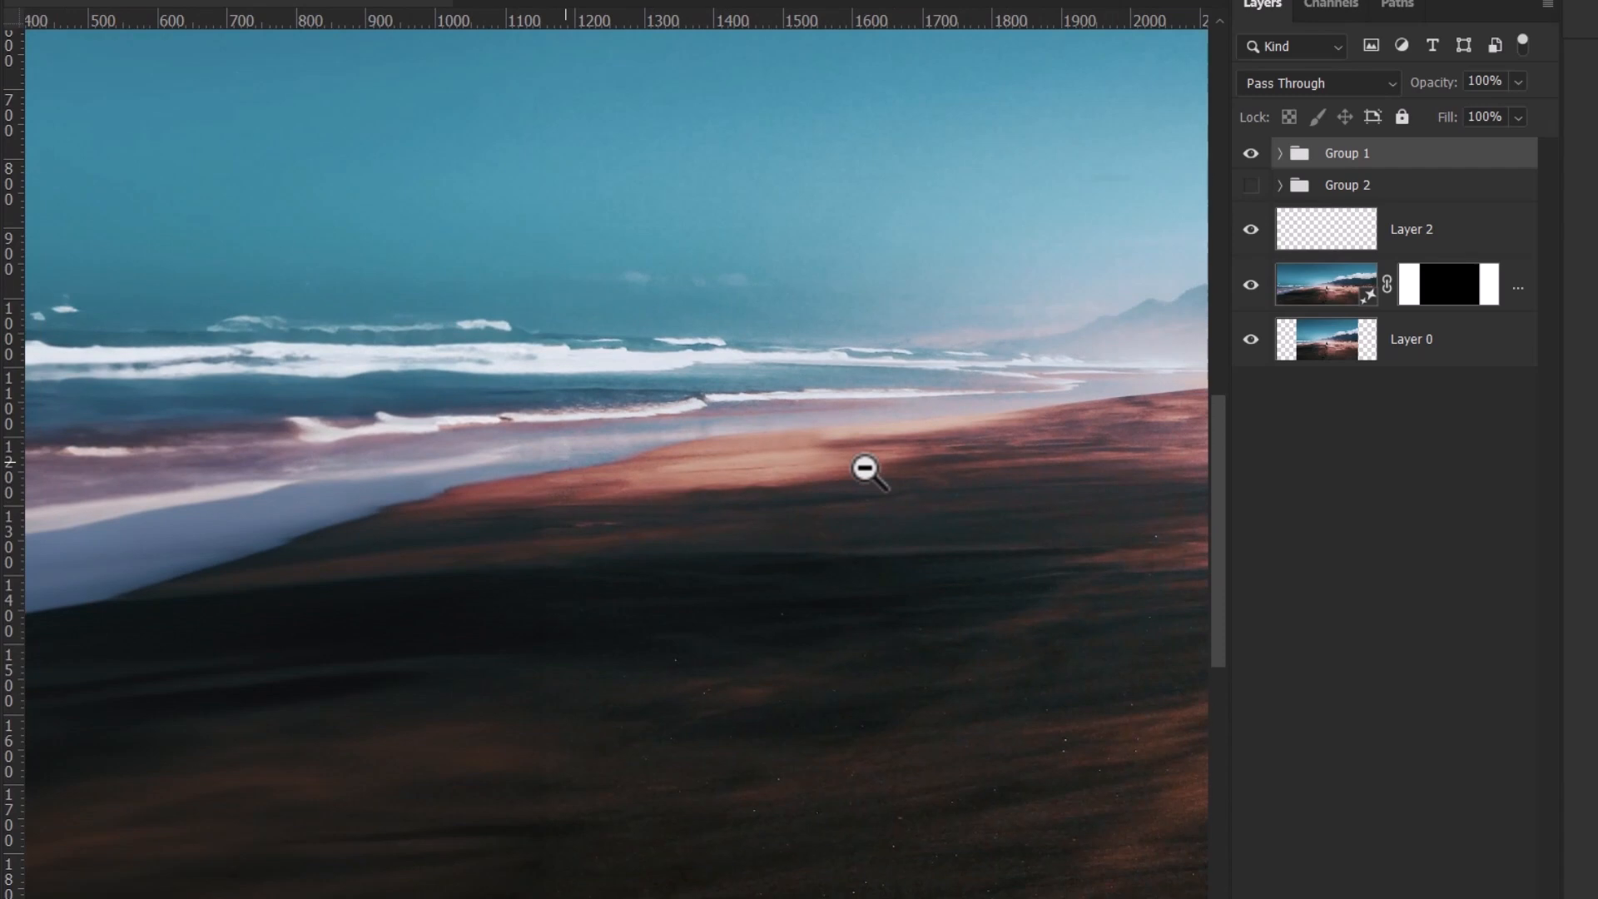
{"action": "left_click", "coordinate": [904, 504]}
{"action": "left_click_drag", "start_coordinate": [1048, 367], "coordinate": [29, 392]}
{"action": "left_click_drag", "start_coordinate": [1041, 266], "coordinate": [500, 493]}
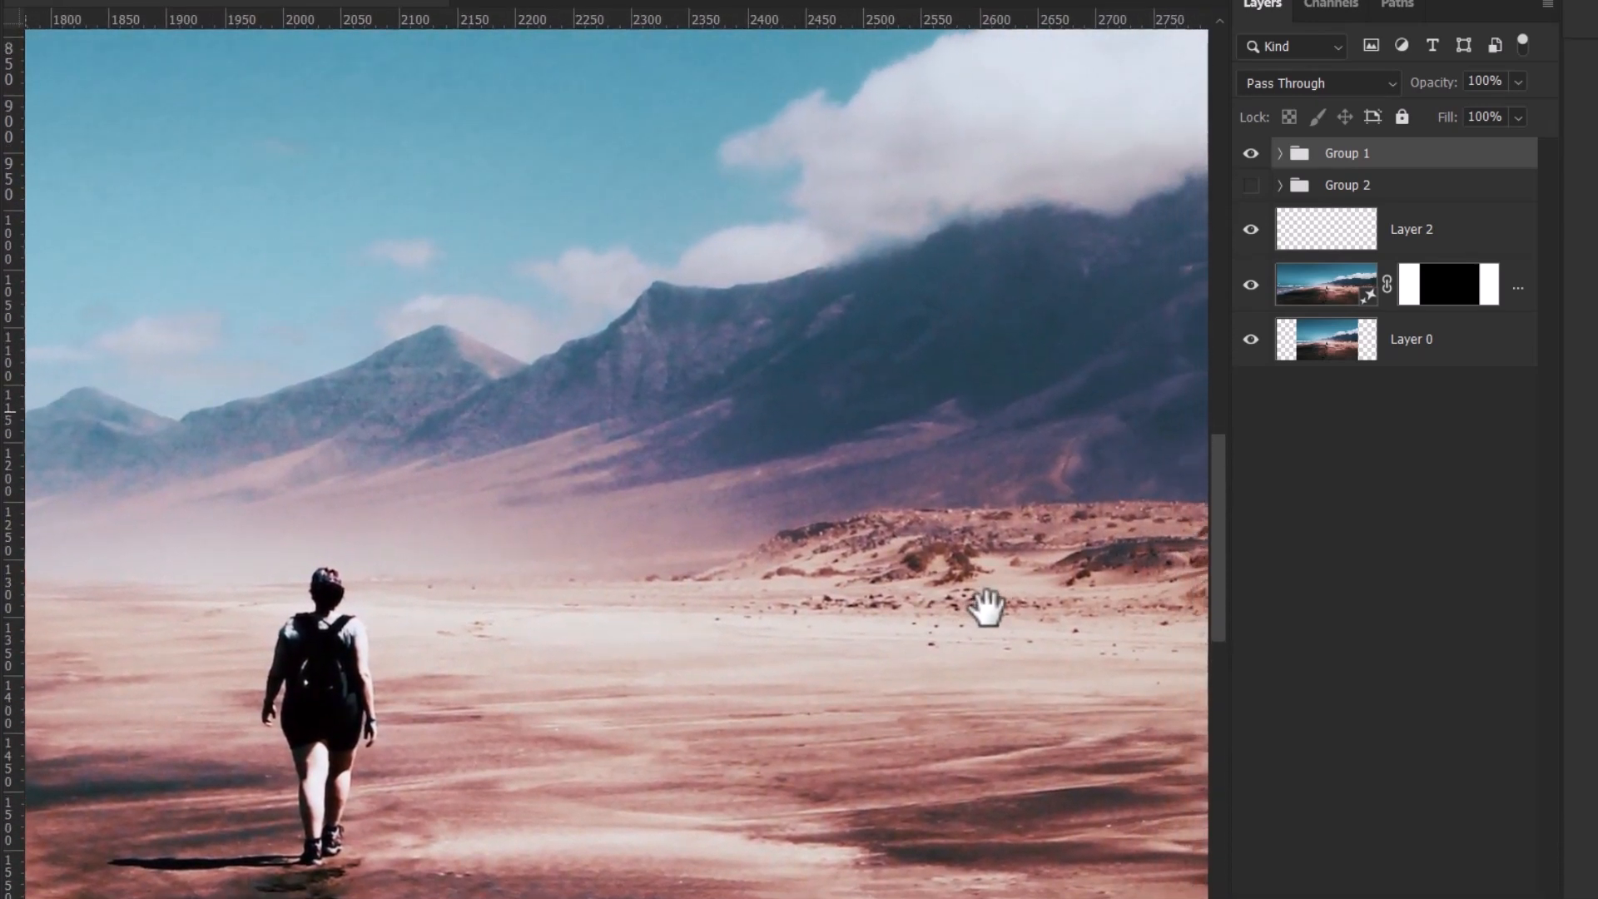
{"action": "left_click_drag", "start_coordinate": [999, 603], "coordinate": [358, 732]}
{"action": "left_click_drag", "start_coordinate": [784, 574], "coordinate": [143, 513]}
{"action": "left_click_drag", "start_coordinate": [764, 499], "coordinate": [41, 449]}
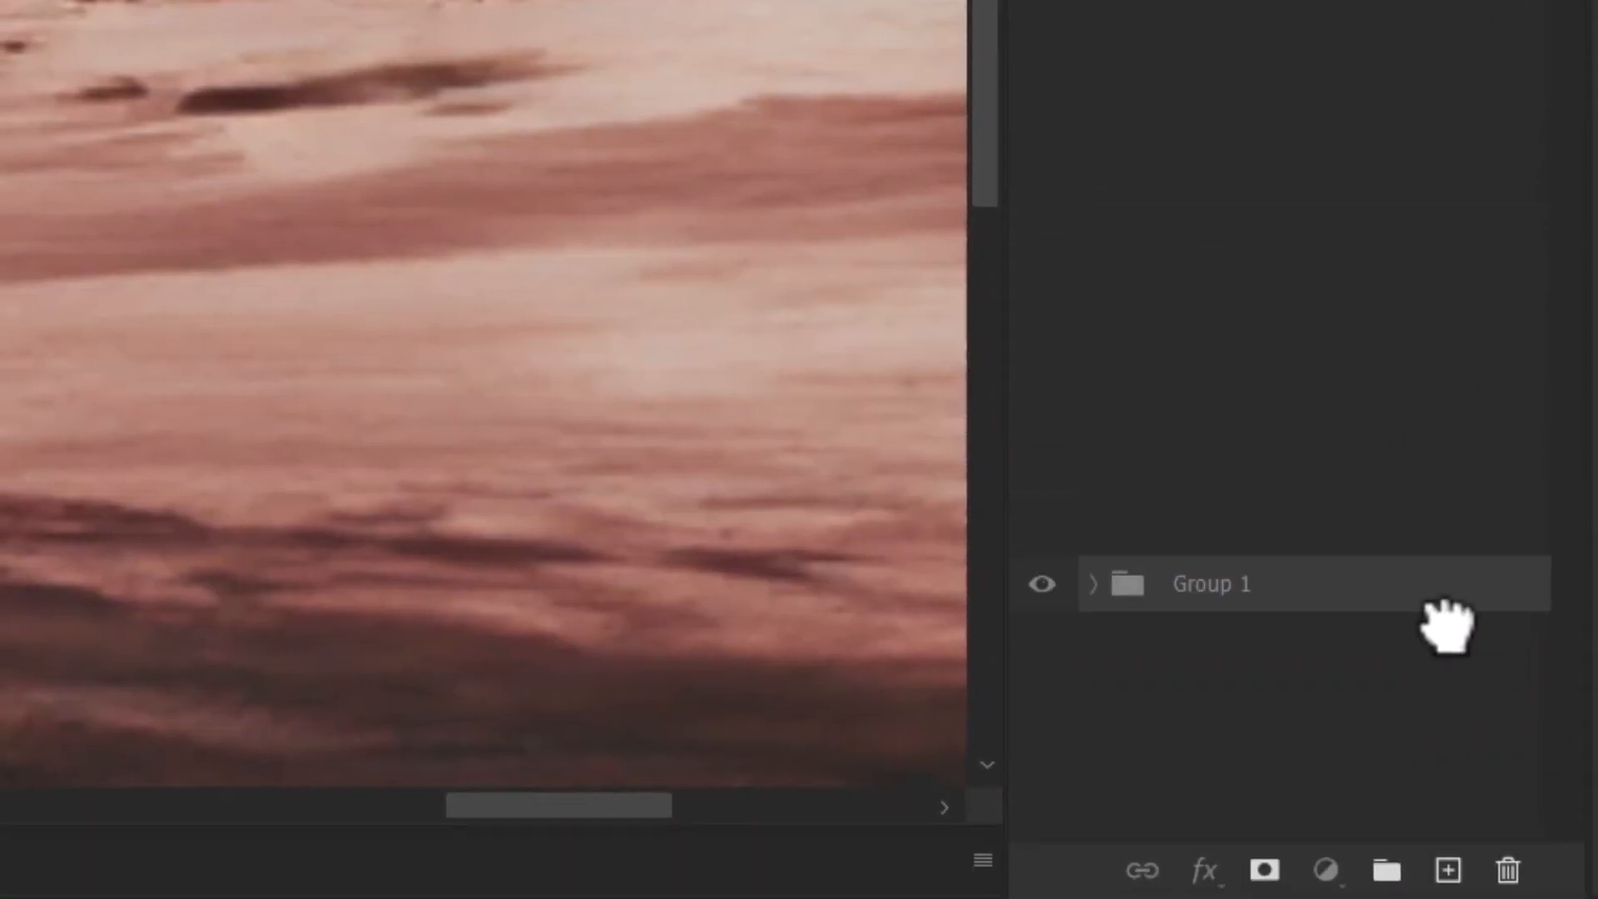
Duplicate Group 1, hide the original, and convert the copy to a smart object.
{"action": "left_click_drag", "start_coordinate": [1448, 624], "coordinate": [1448, 867]}
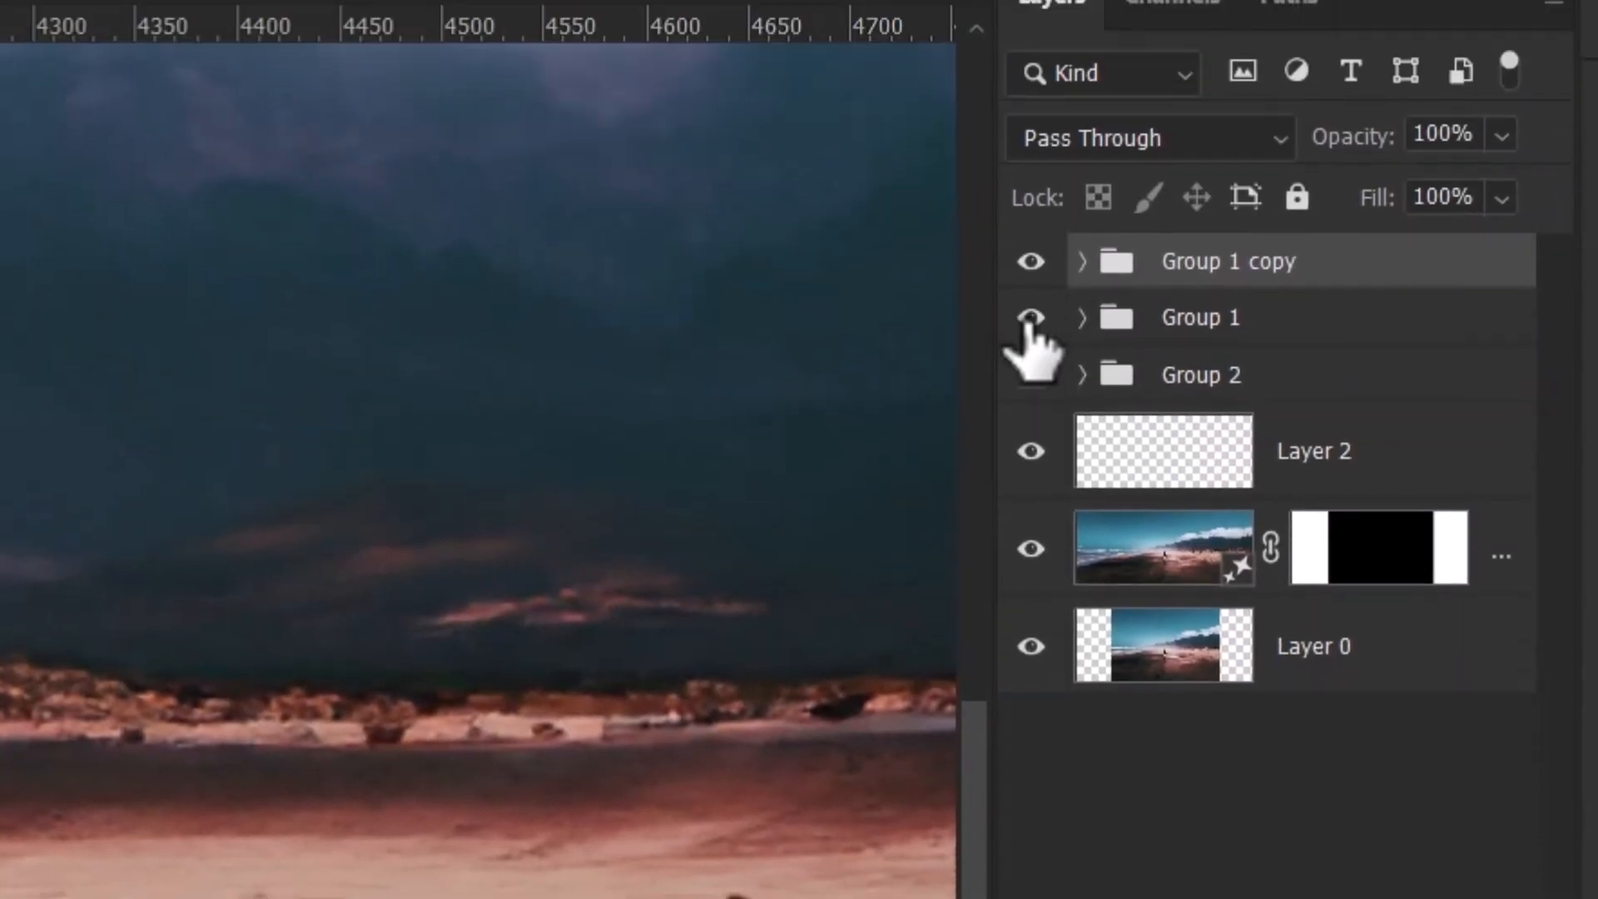
{"action": "left_click", "coordinate": [1031, 249]}
{"action": "right_click", "coordinate": [1407, 266]}
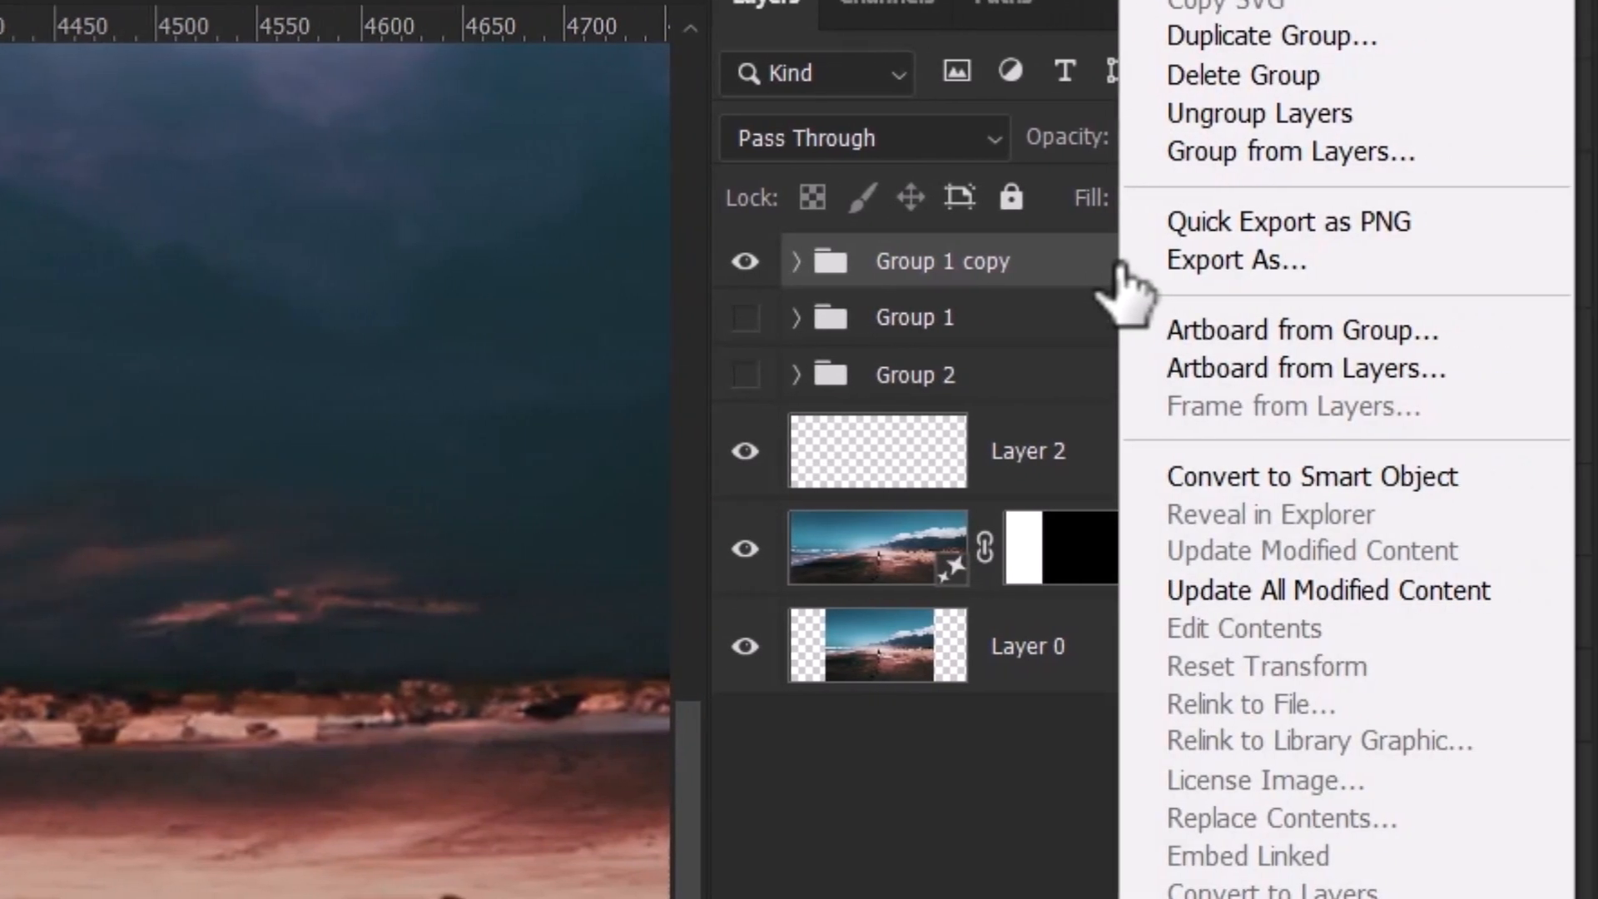
{"action": "left_click", "coordinate": [1340, 474]}
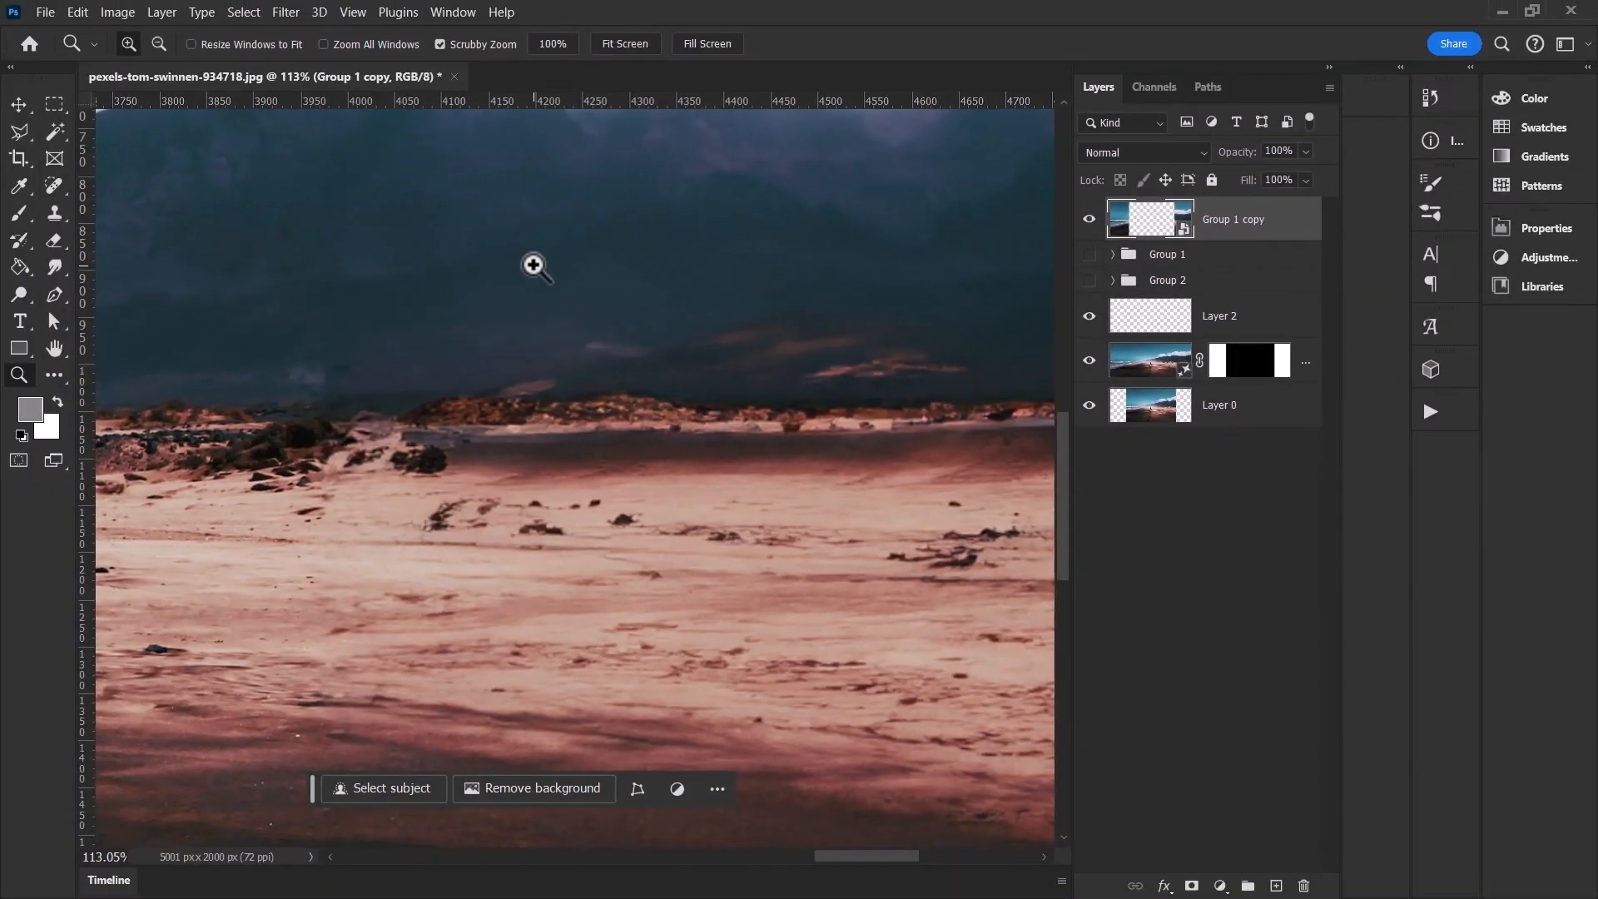
Apply the Sharpen Edges filter to the Group 1 copy smart object, with the rocks and shrubs seen up close.
{"action": "left_click_drag", "start_coordinate": [416, 652], "coordinate": [645, 448]}
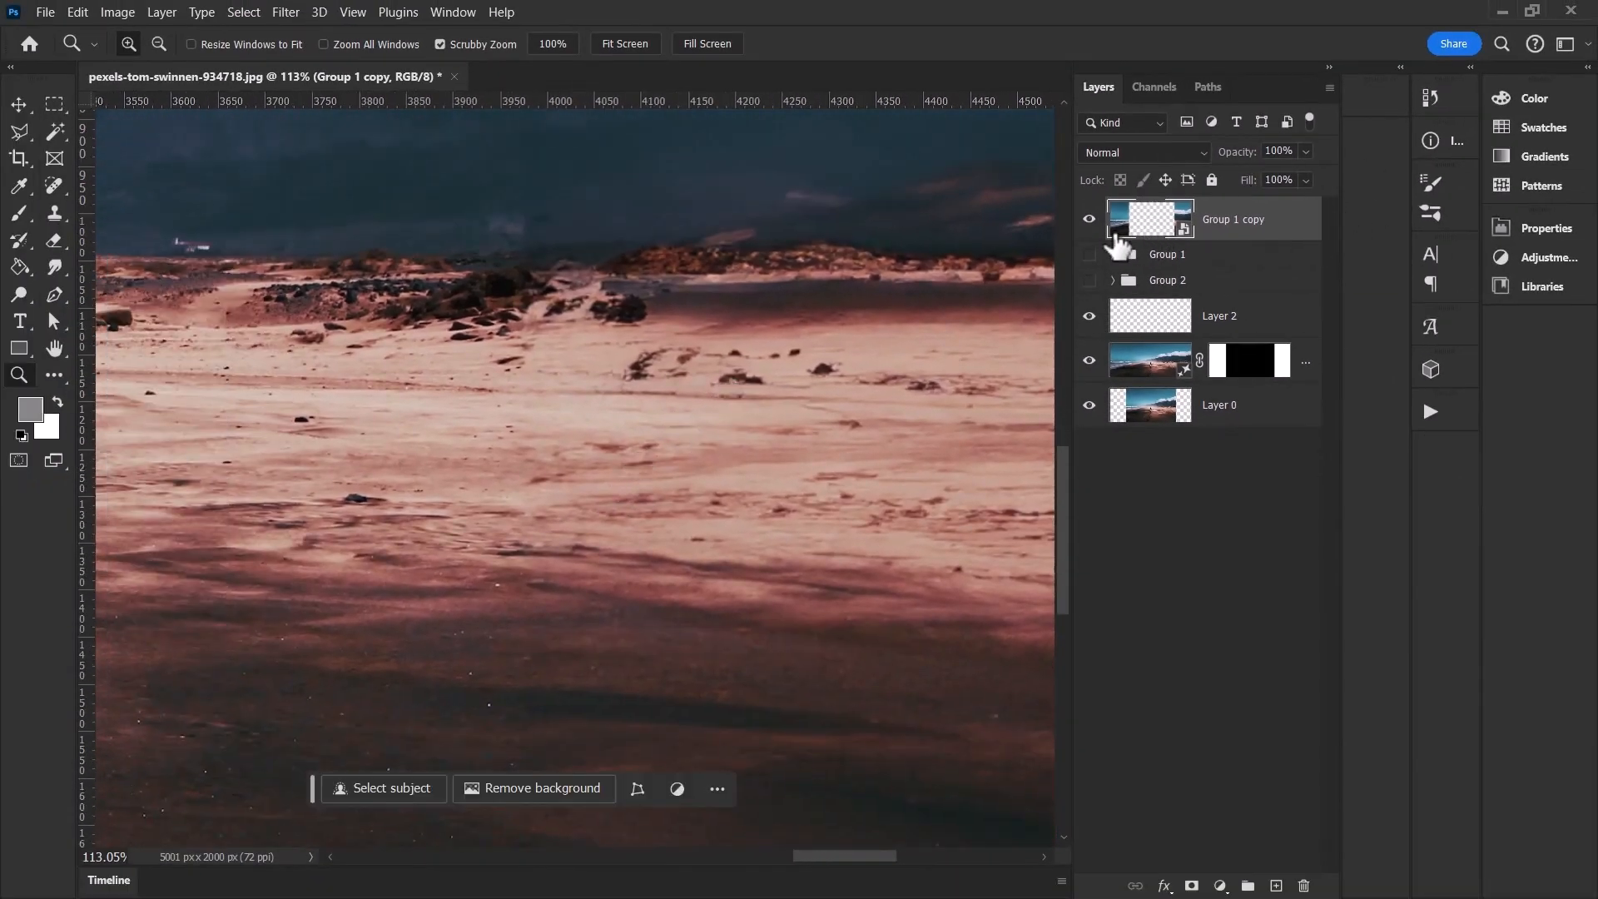
{"action": "left_click_drag", "start_coordinate": [635, 514], "coordinate": [602, 437]}
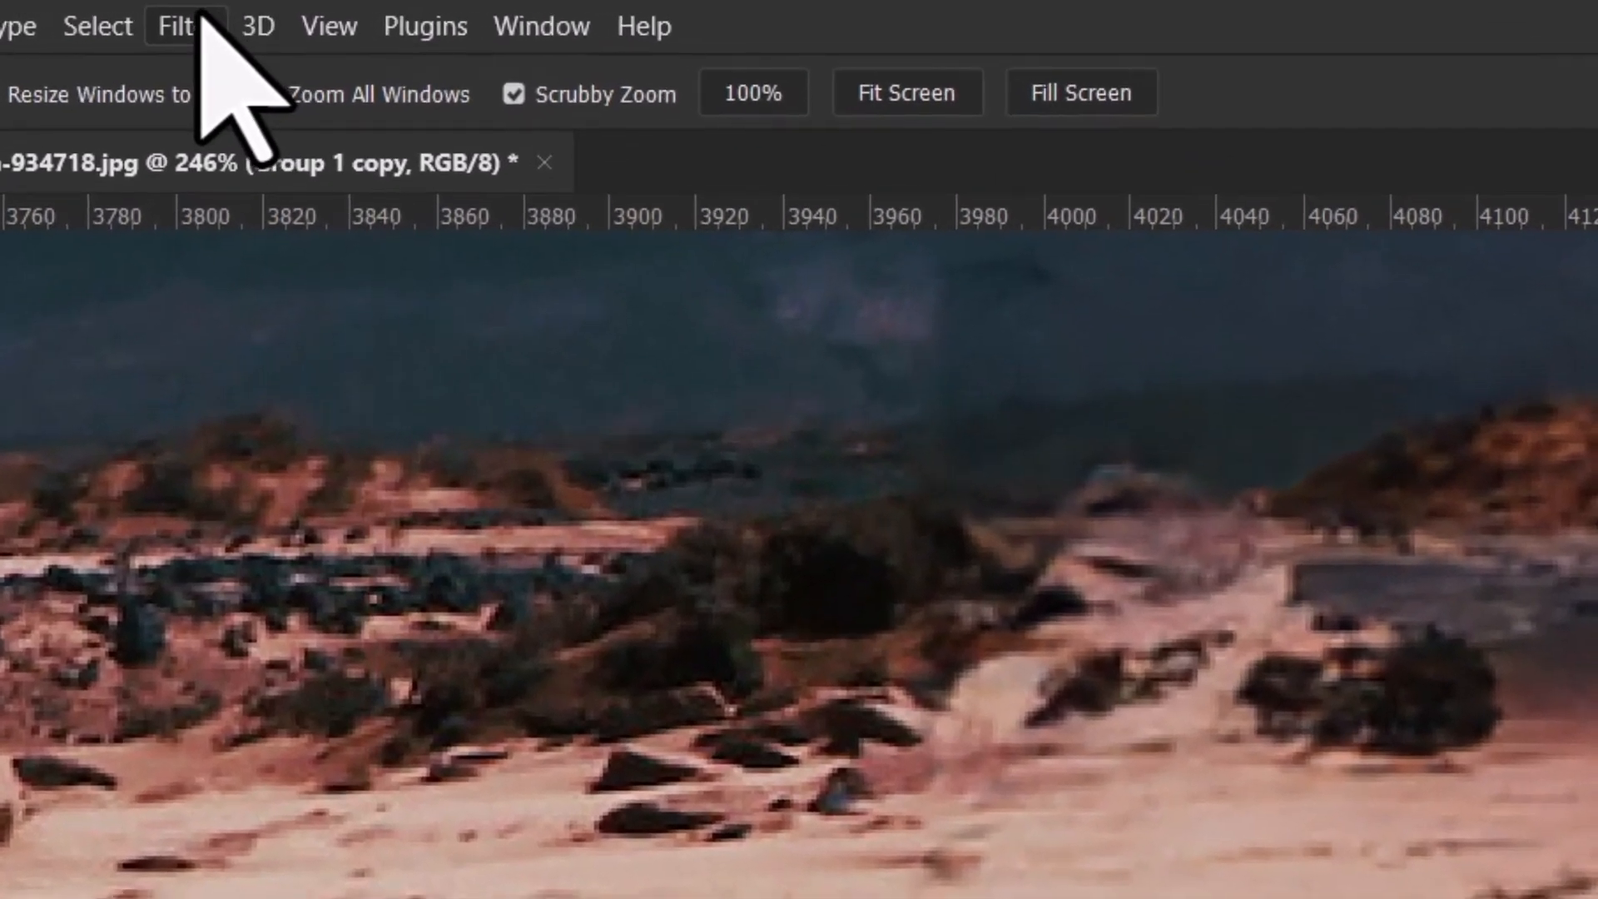
{"action": "left_click", "coordinate": [287, 11]}
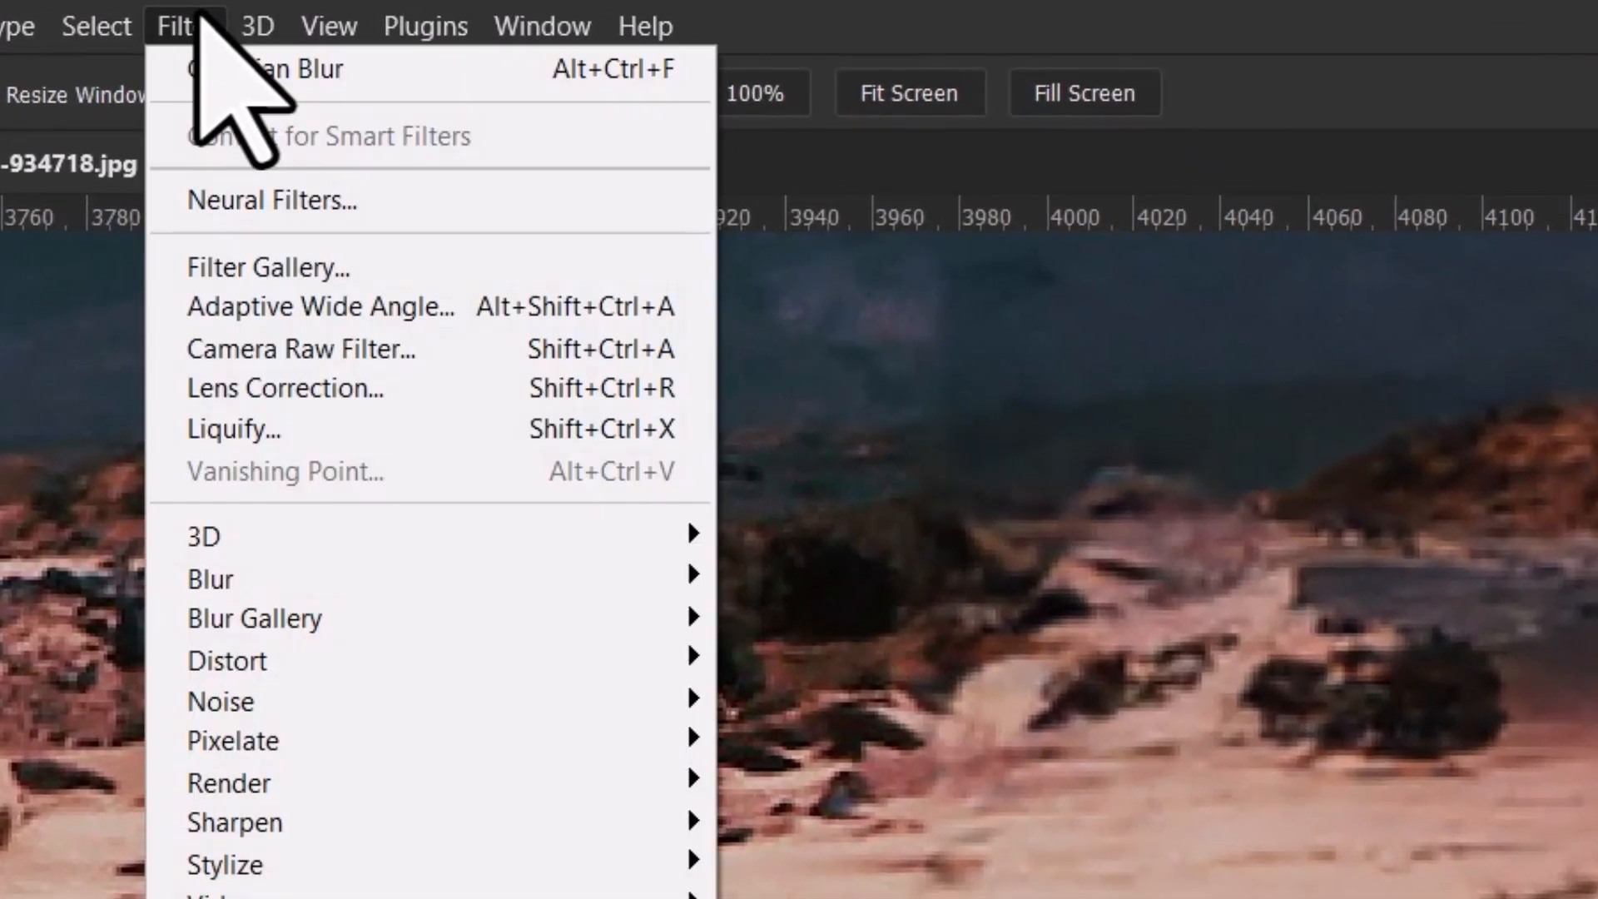
{"action": "mouse_move", "coordinate": [583, 822]}
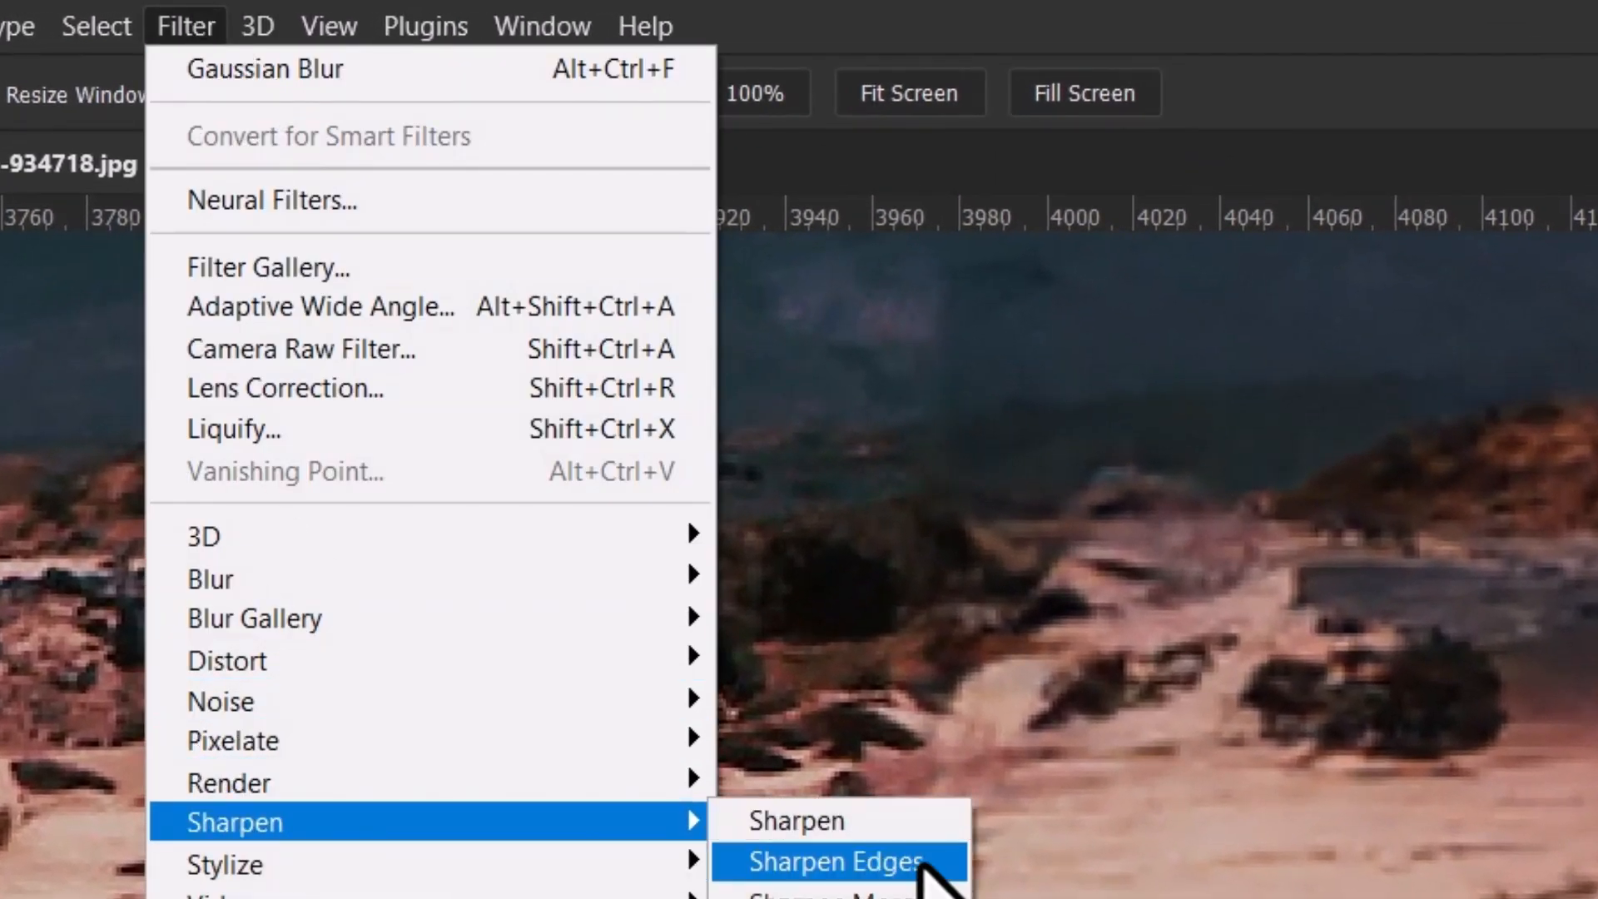
{"action": "left_click", "coordinate": [922, 862]}
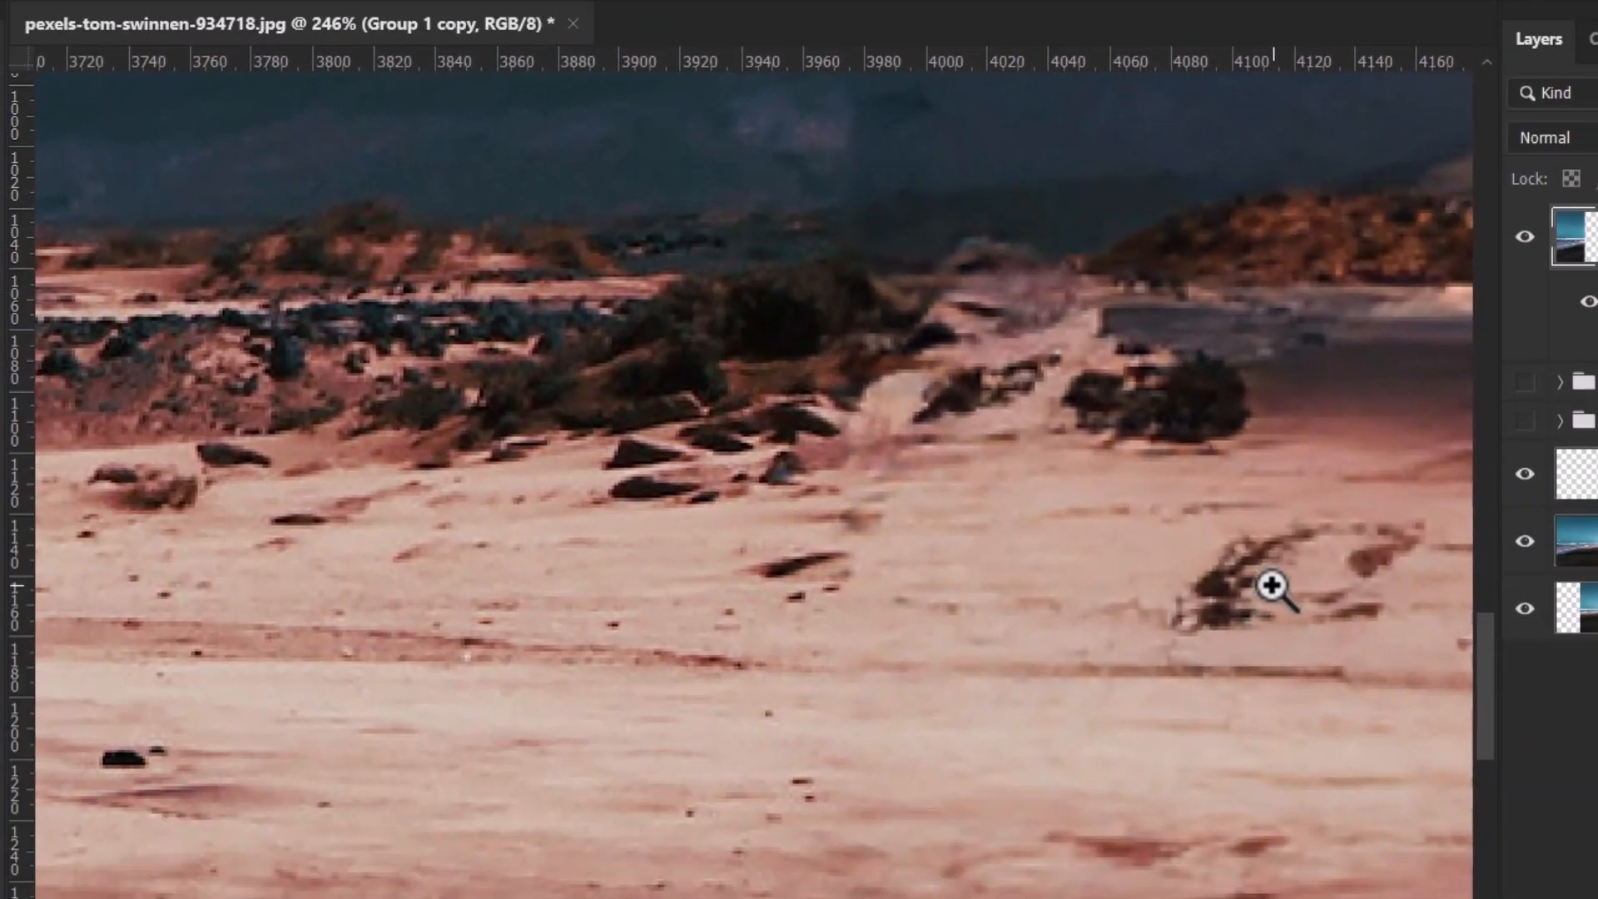
Apply Smart Sharpen to the Group 1 copy with an amount of 62% and a radius of 0.7 px.
{"action": "left_click_drag", "start_coordinate": [1271, 585], "coordinate": [1287, 671]}
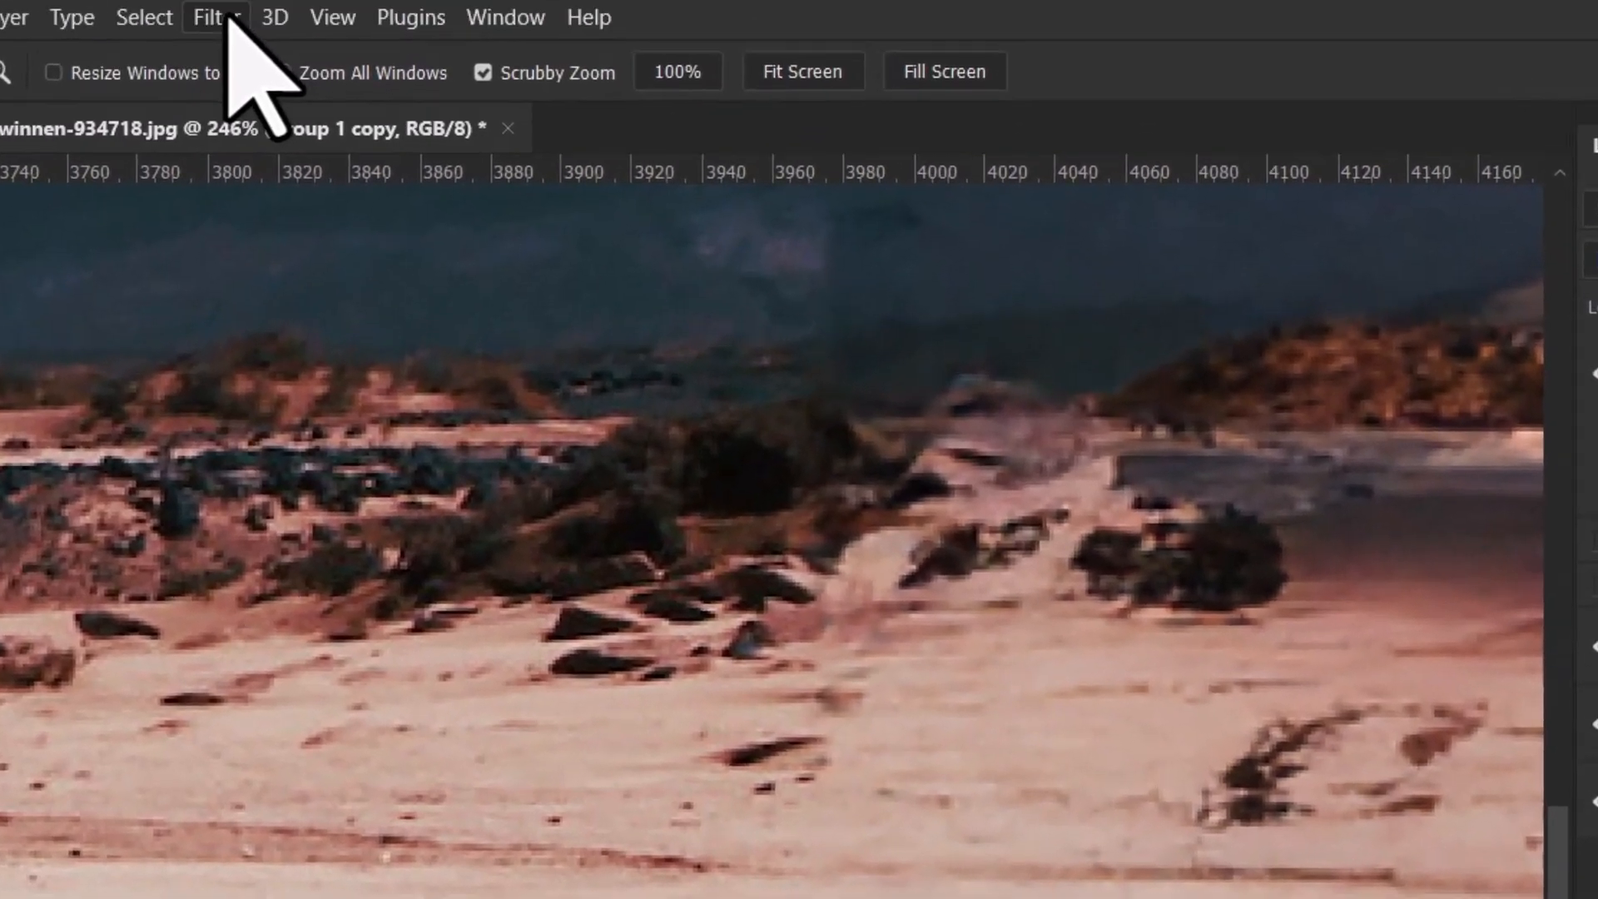
{"action": "left_click", "coordinate": [222, 17]}
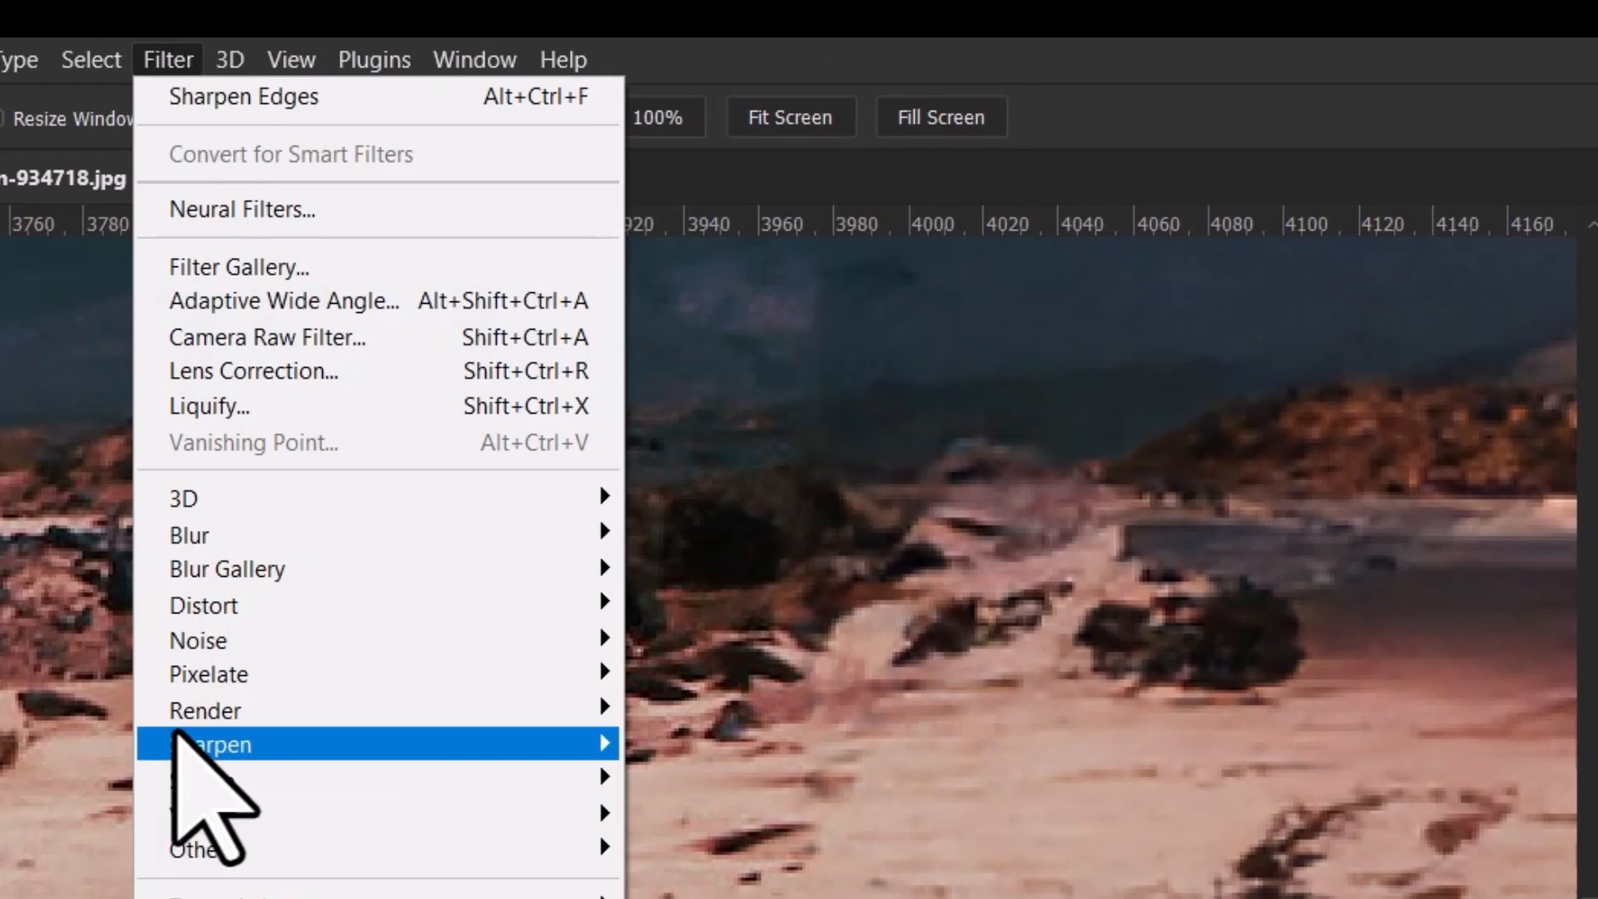
{"action": "mouse_move", "coordinate": [177, 737]}
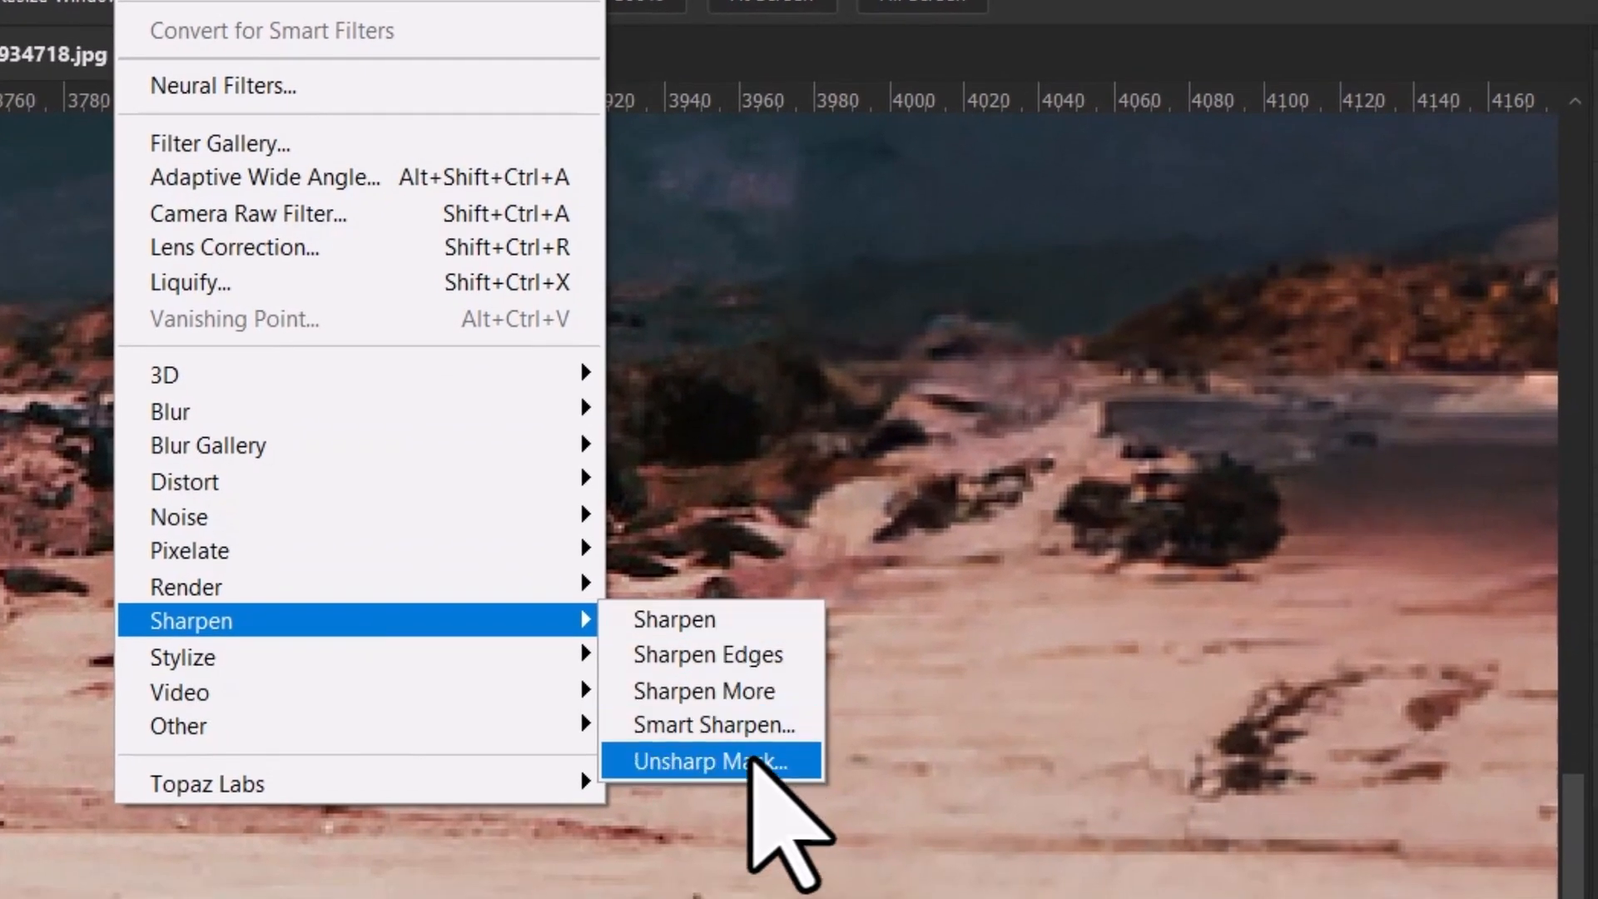
{"action": "left_click", "coordinate": [752, 726]}
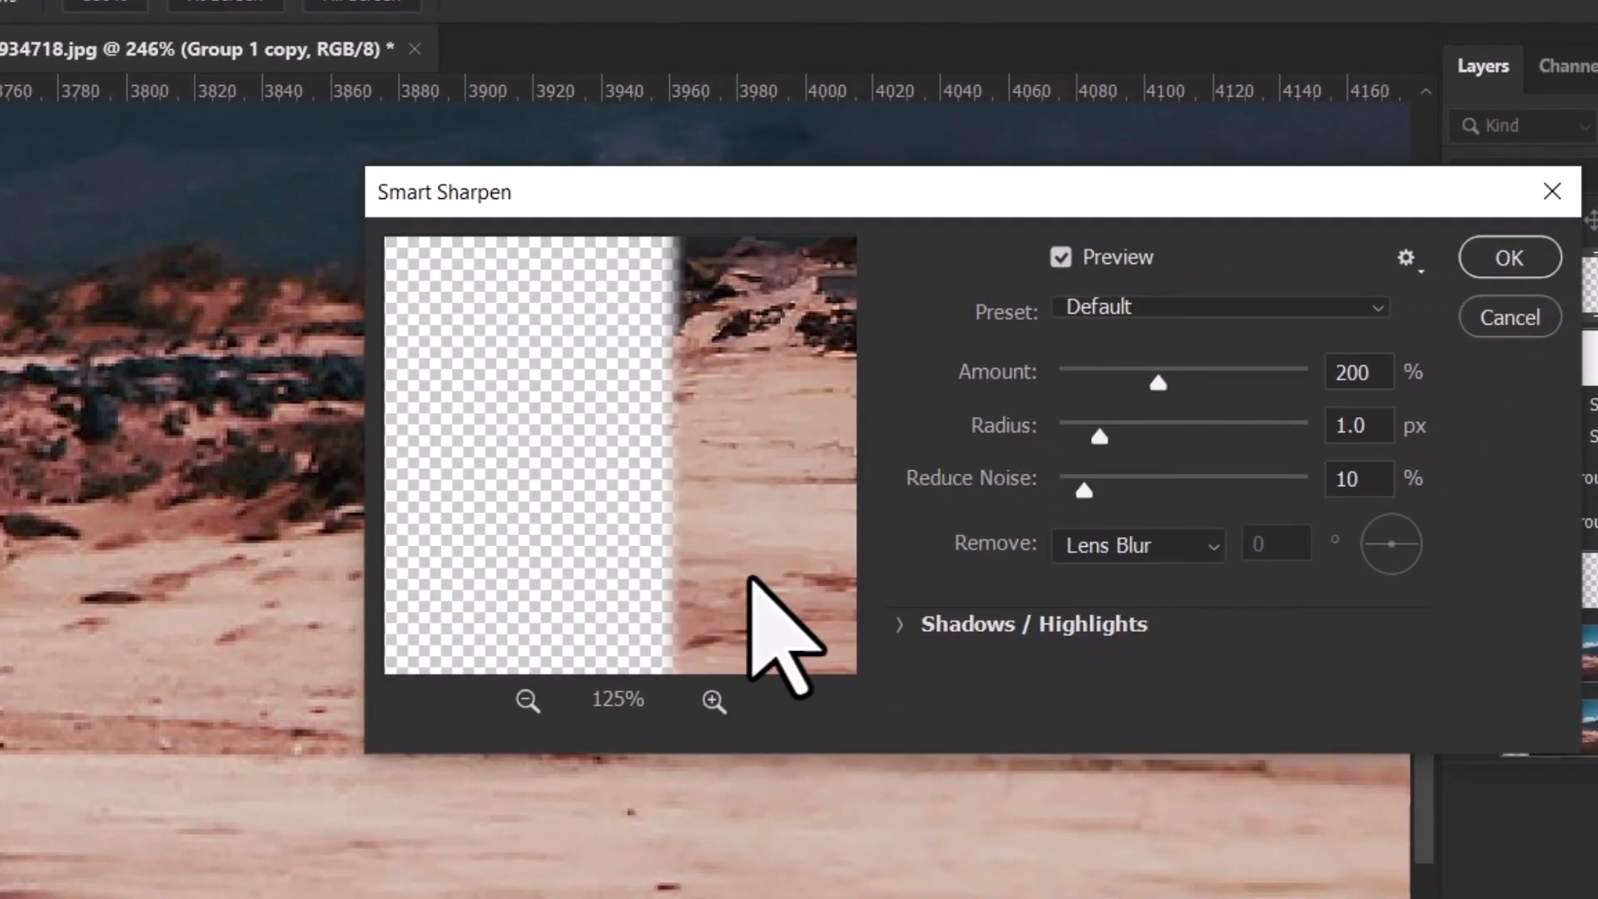
{"action": "left_click_drag", "start_coordinate": [763, 586], "coordinate": [568, 536]}
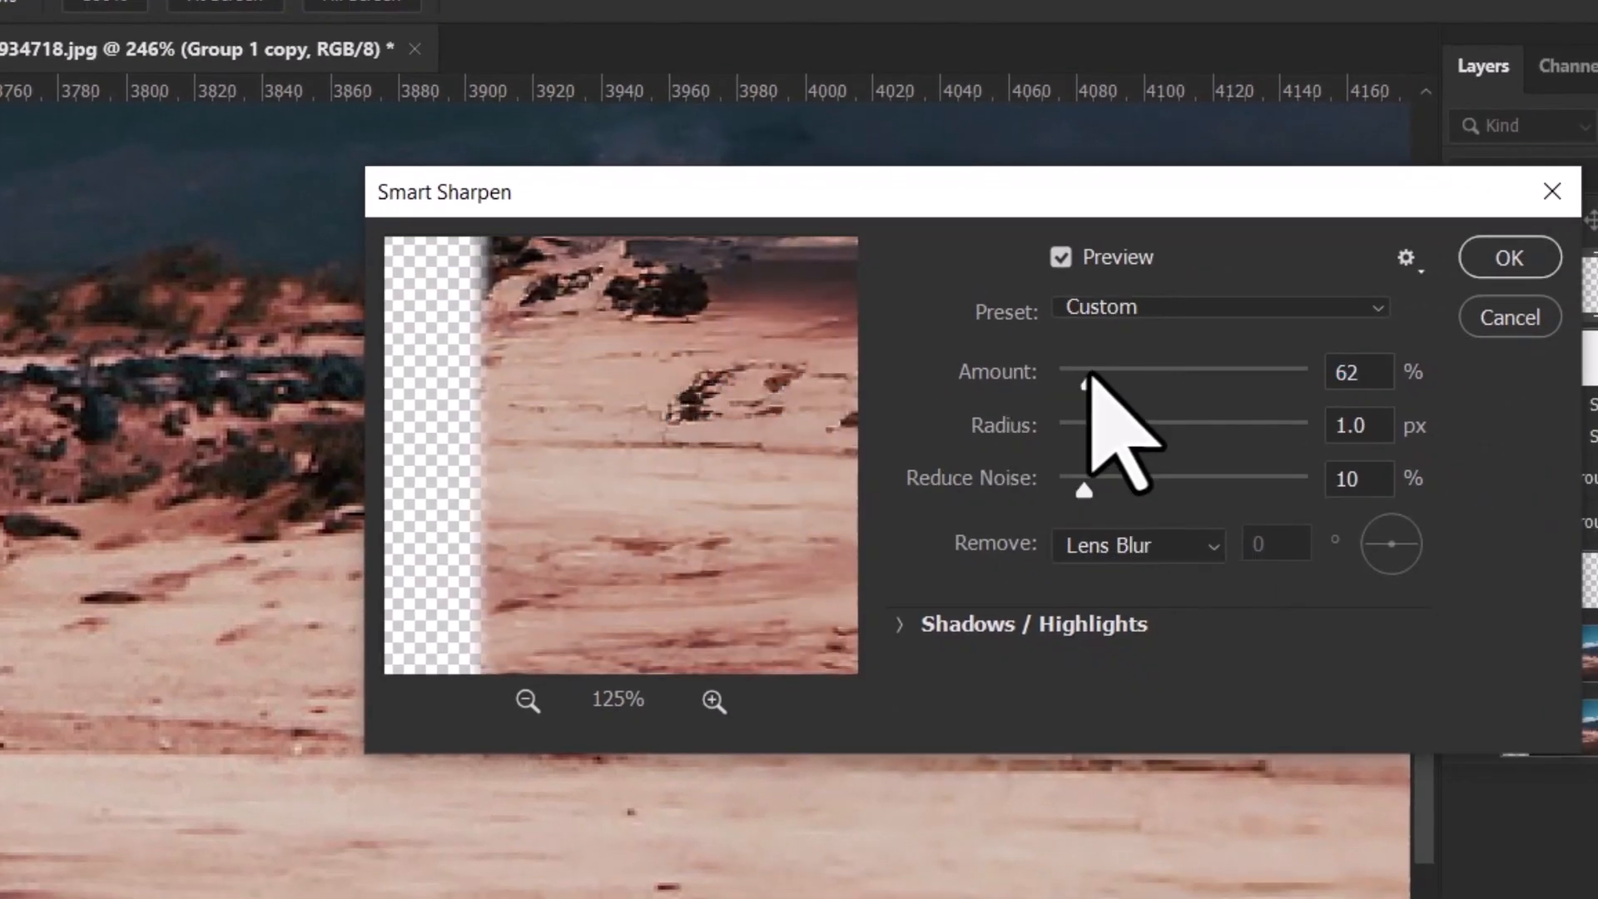
{"action": "left_click_drag", "start_coordinate": [1094, 430], "coordinate": [1082, 481]}
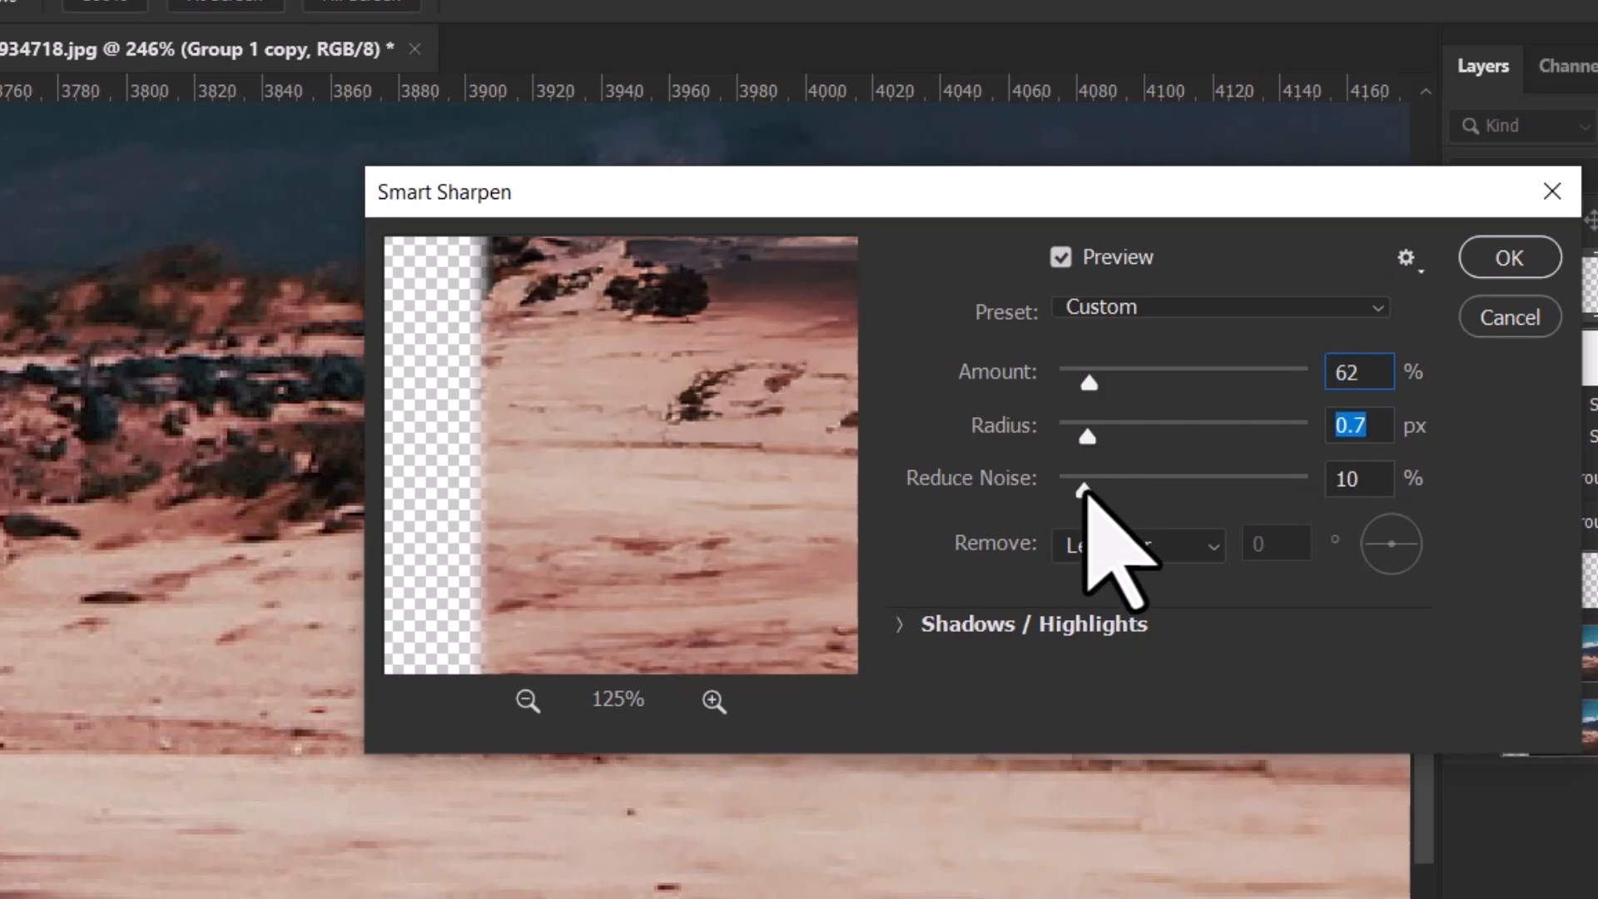
{"action": "left_click", "coordinate": [1503, 260]}
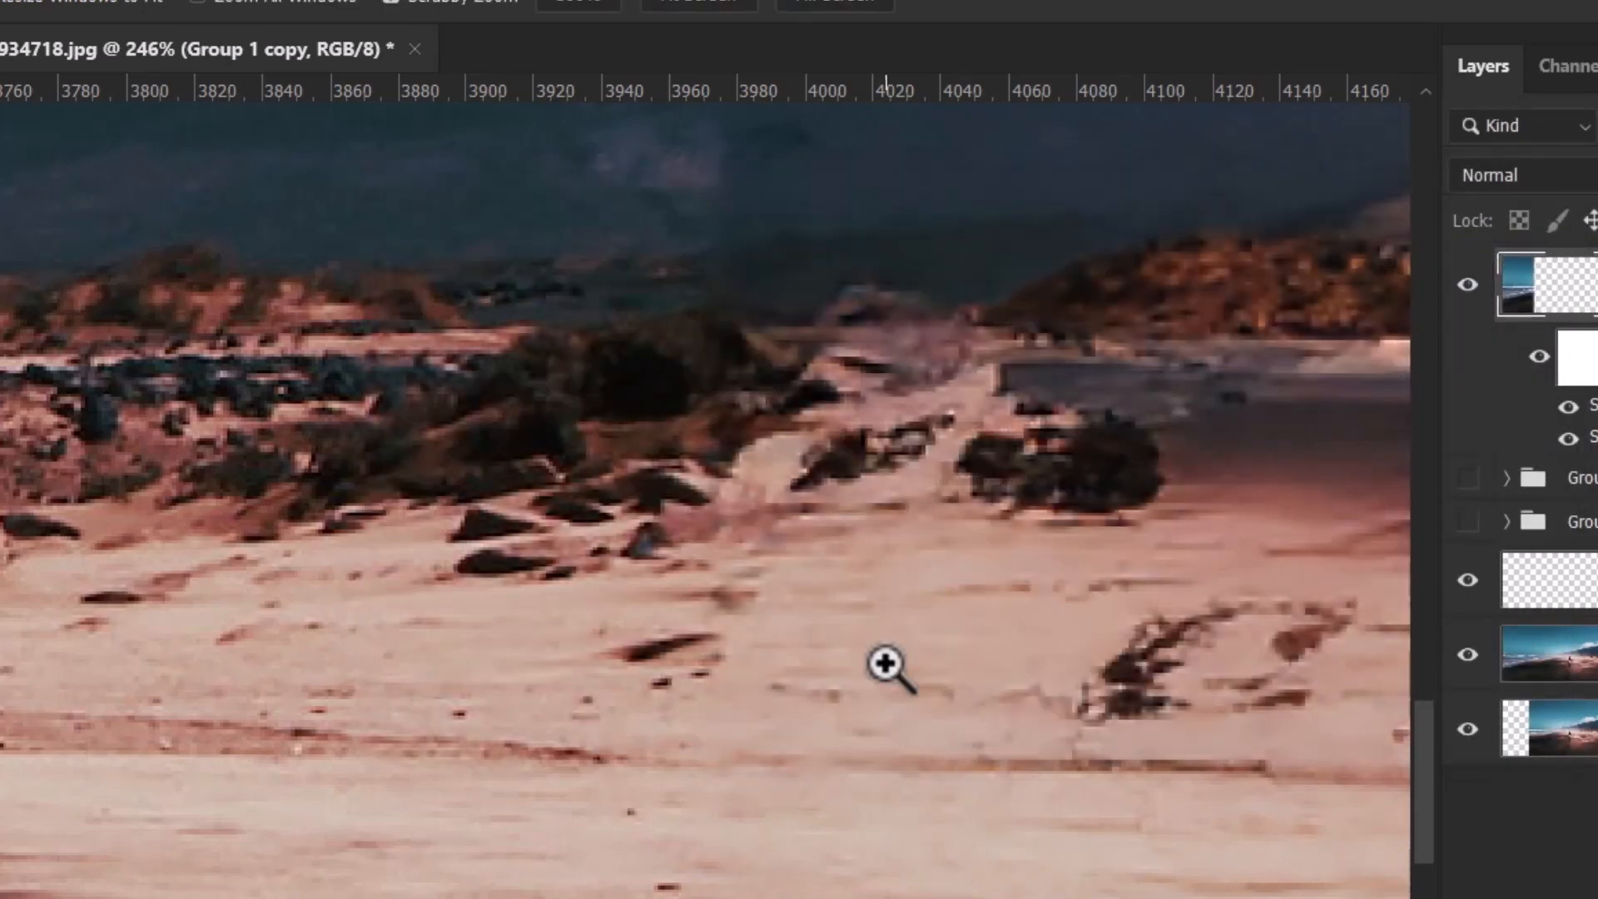
Review how the sharpened fills match the original rocks, mountains and sand, from close up to the wider beach.
{"action": "left_click_drag", "start_coordinate": [930, 663], "coordinate": [663, 874]}
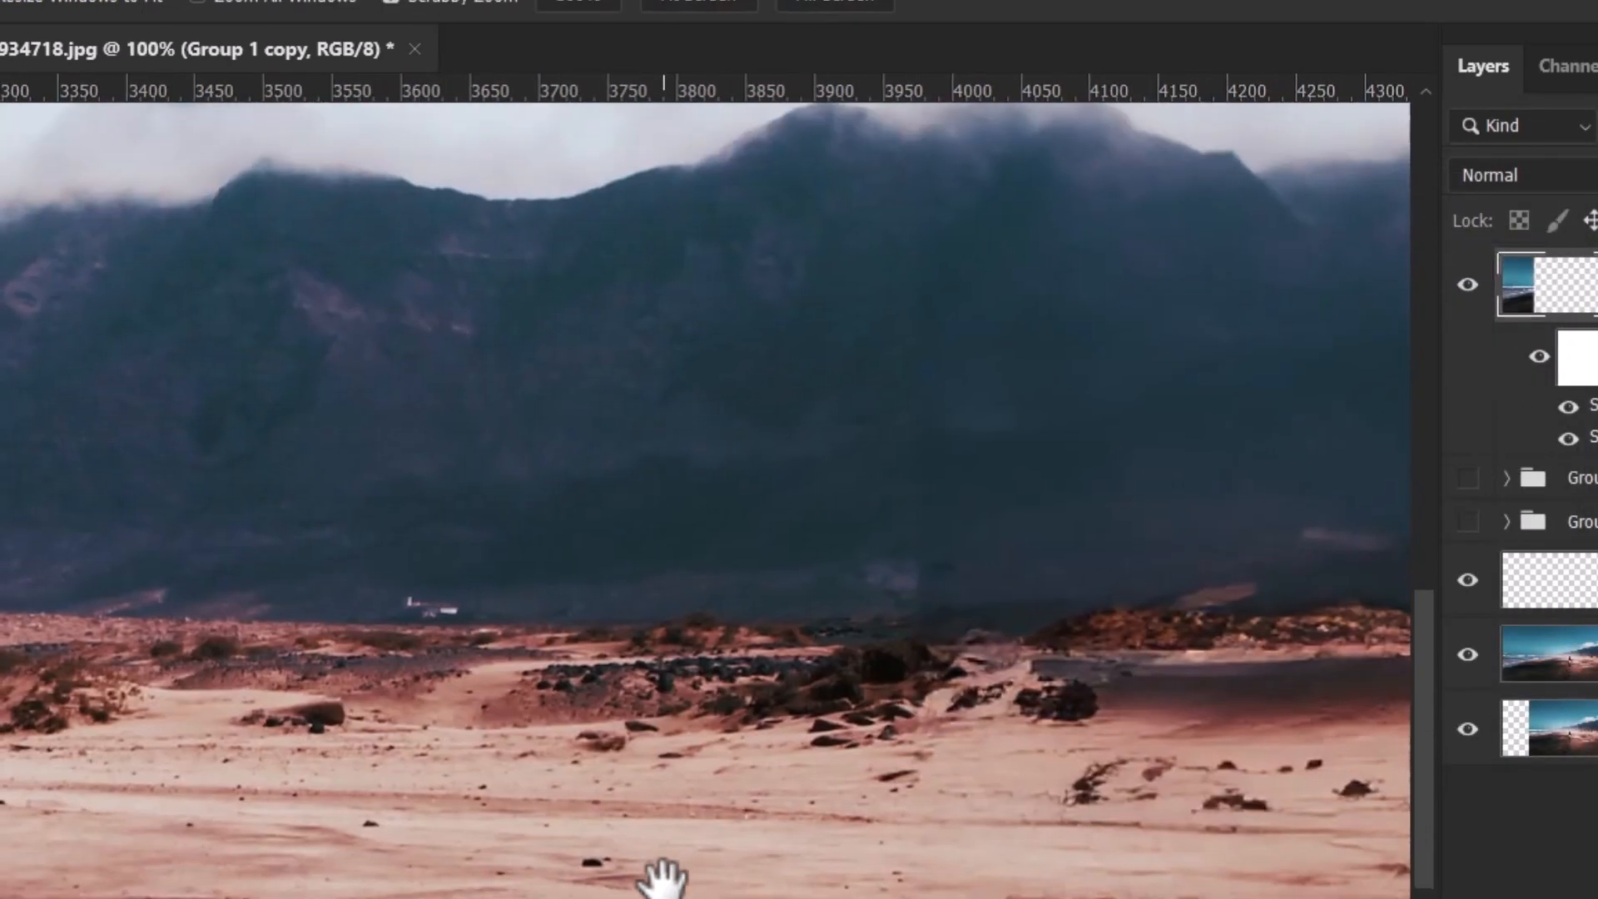
{"action": "left_click_drag", "start_coordinate": [662, 769], "coordinate": [969, 603]}
{"action": "key", "text": "h"}
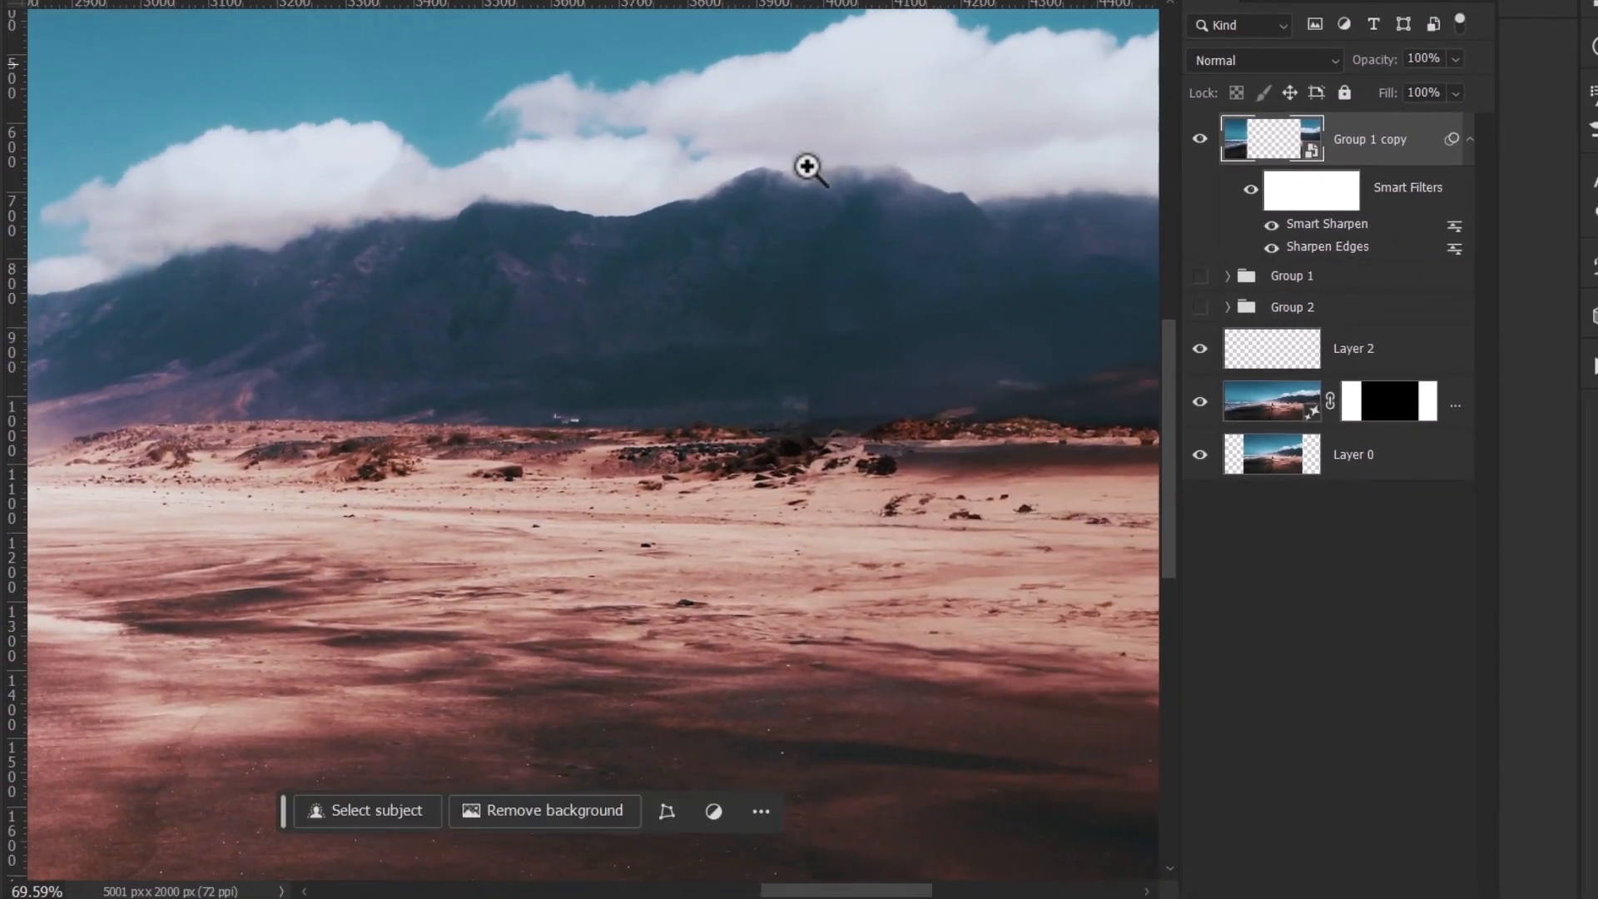
{"action": "scroll", "coordinate": [714, 550], "scroll_direction": "down", "scroll_amount": 4}
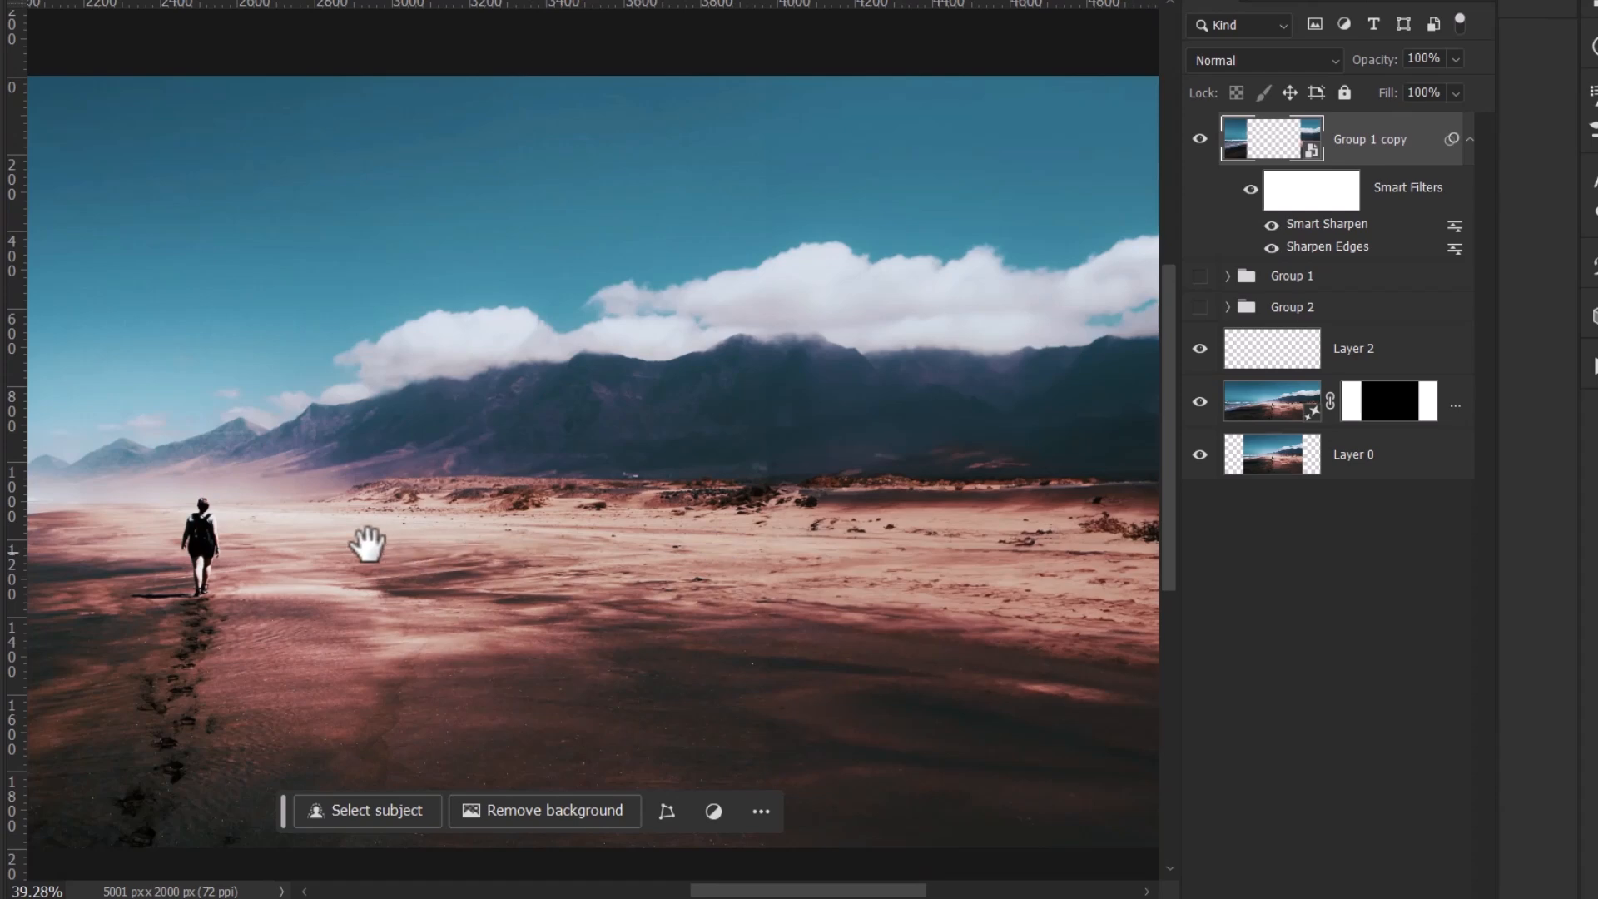
Apply the Add Noise filter to the Group 1 copy smart object with an amount of 1.53% and Gaussian distribution.
{"action": "left_click_drag", "start_coordinate": [380, 546], "coordinate": [899, 464]}
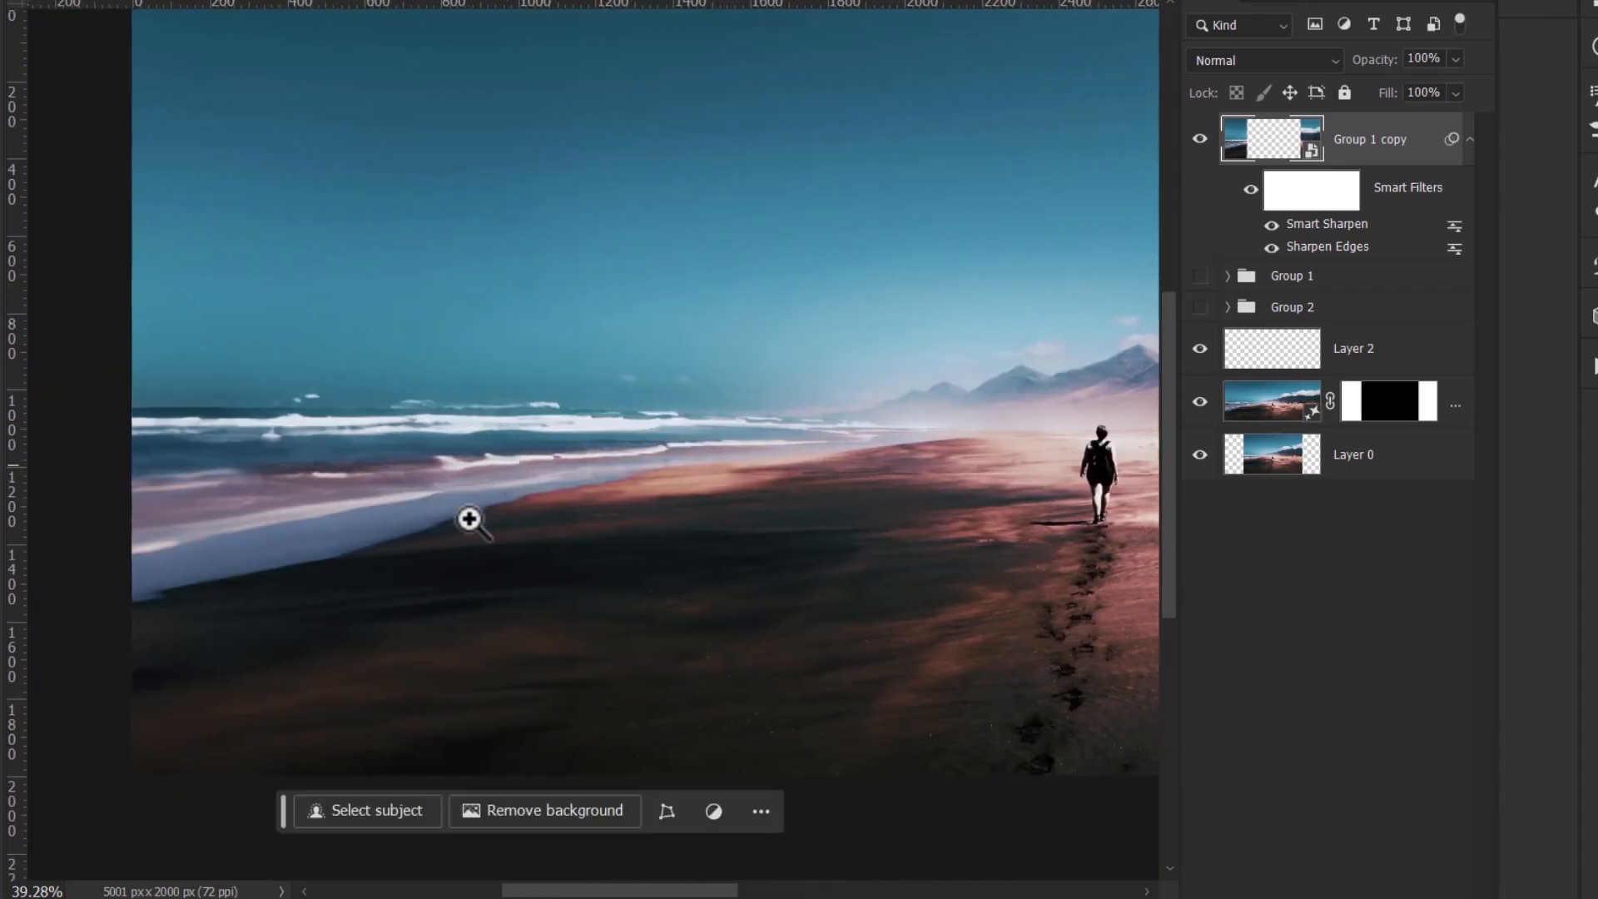
{"action": "scroll", "coordinate": [450, 638], "scroll_direction": "up", "scroll_amount": 5}
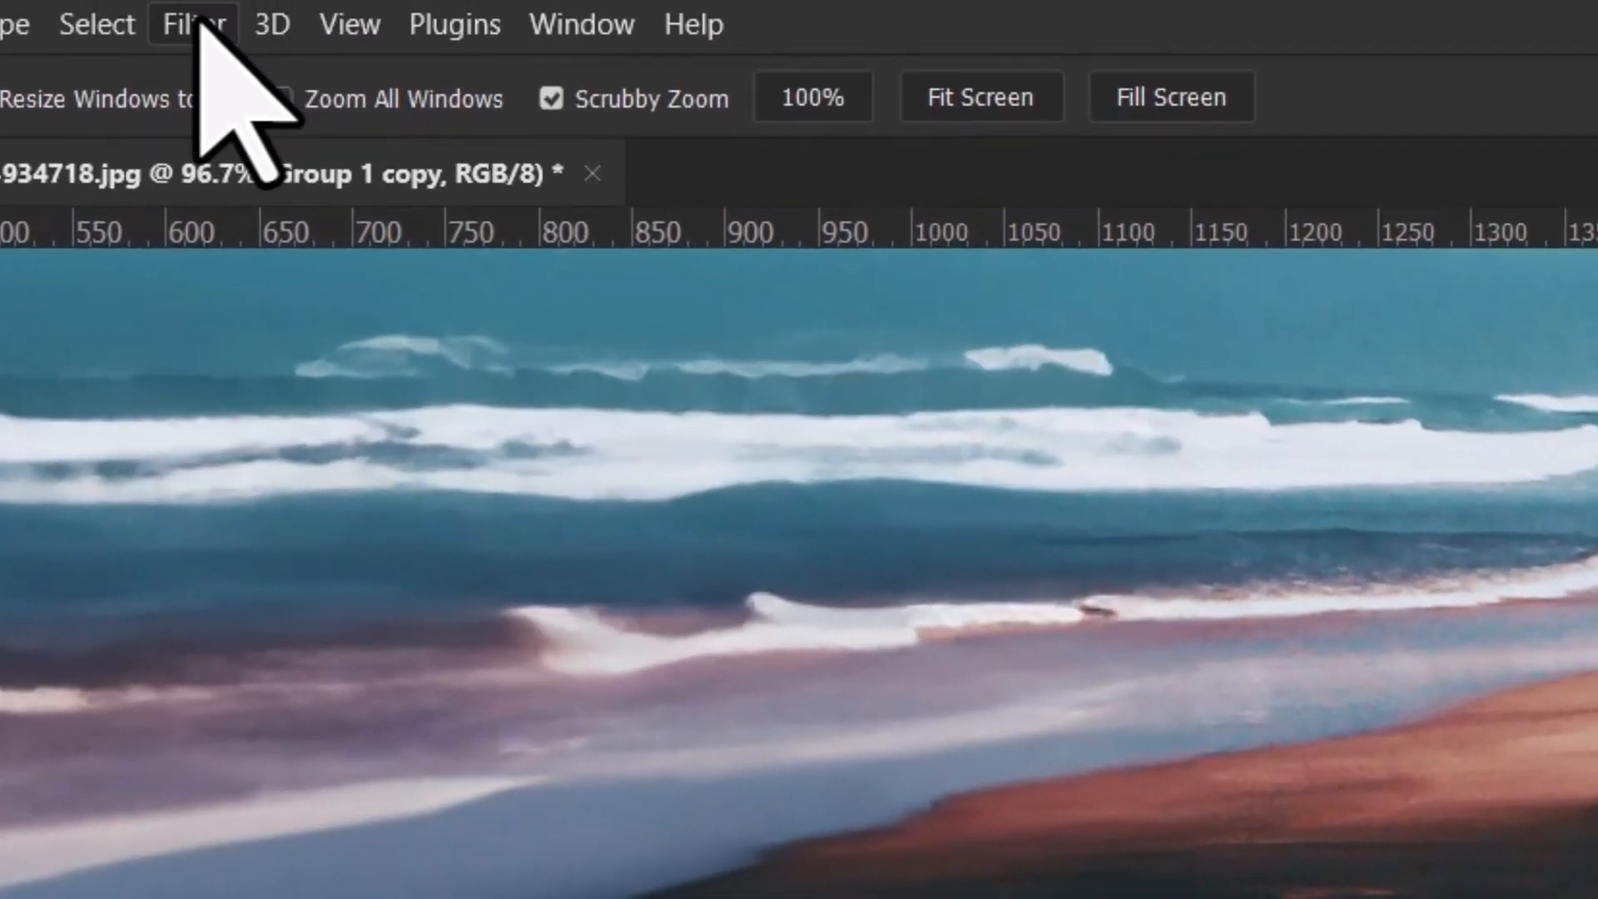
{"action": "left_click", "coordinate": [195, 25]}
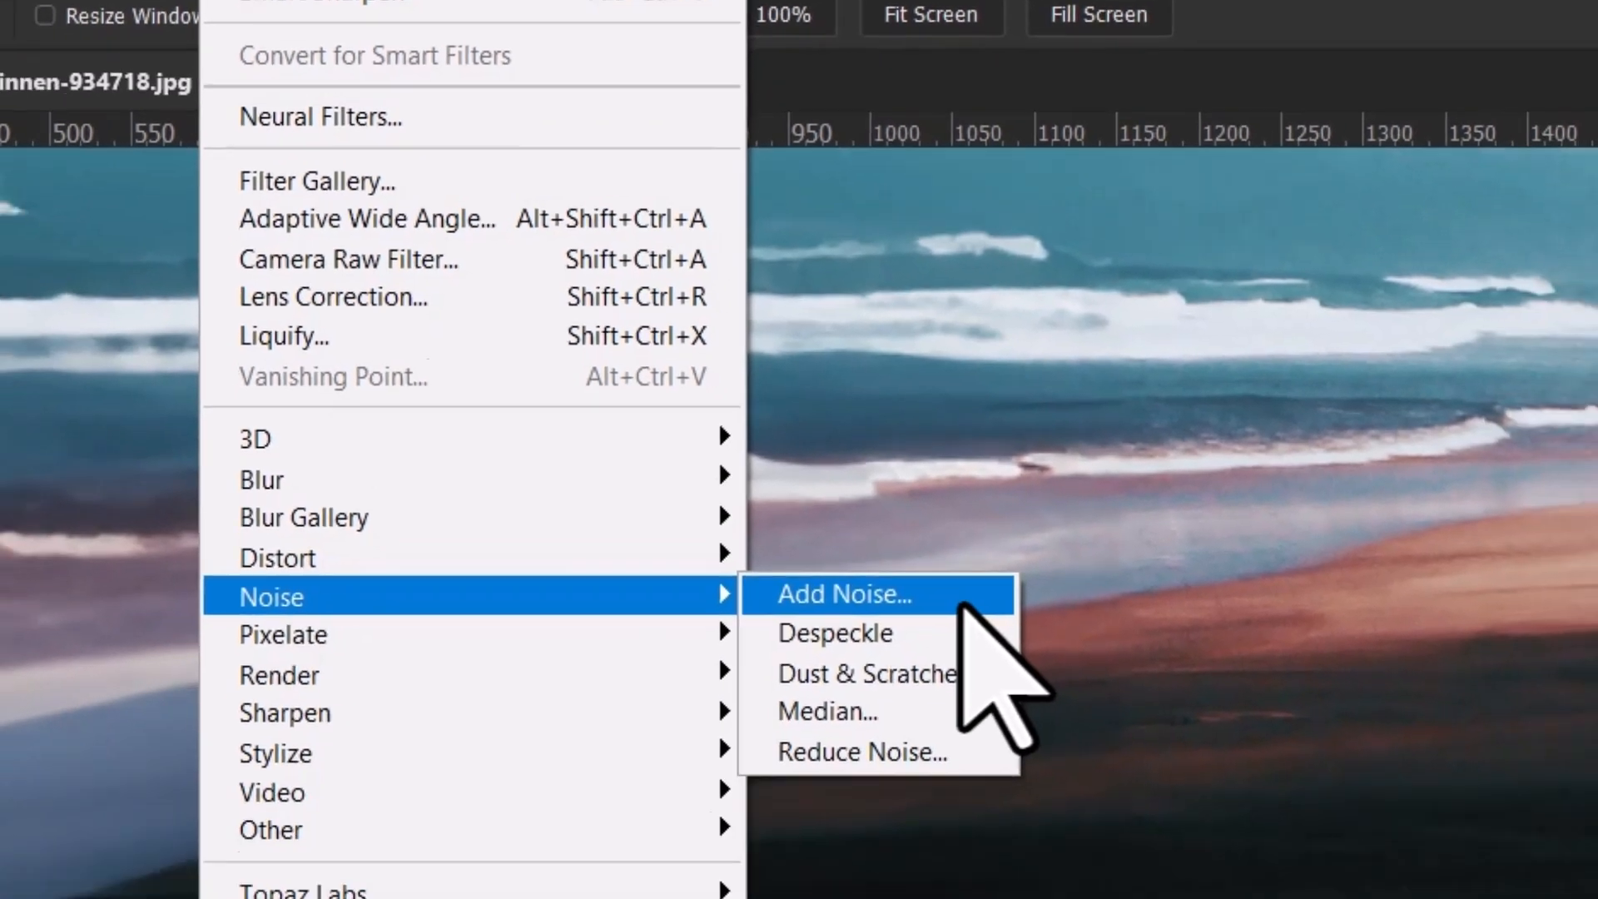
{"action": "left_click", "coordinate": [1023, 773]}
{"action": "left_click_drag", "start_coordinate": [894, 489], "coordinate": [851, 477]}
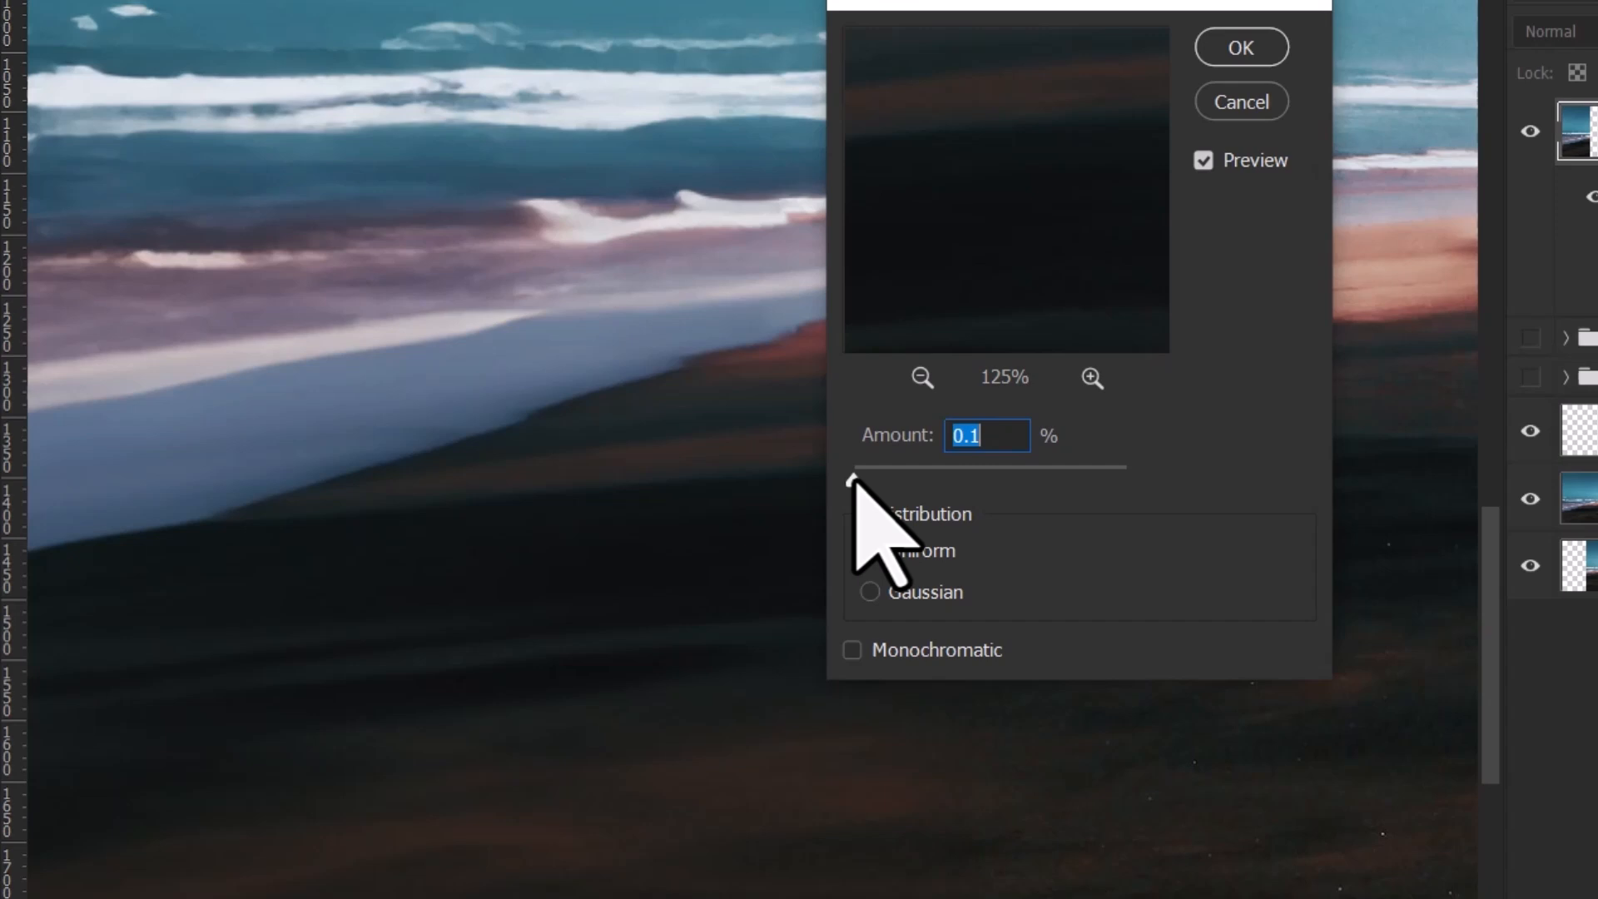
{"action": "left_click_drag", "start_coordinate": [852, 478], "coordinate": [857, 480]}
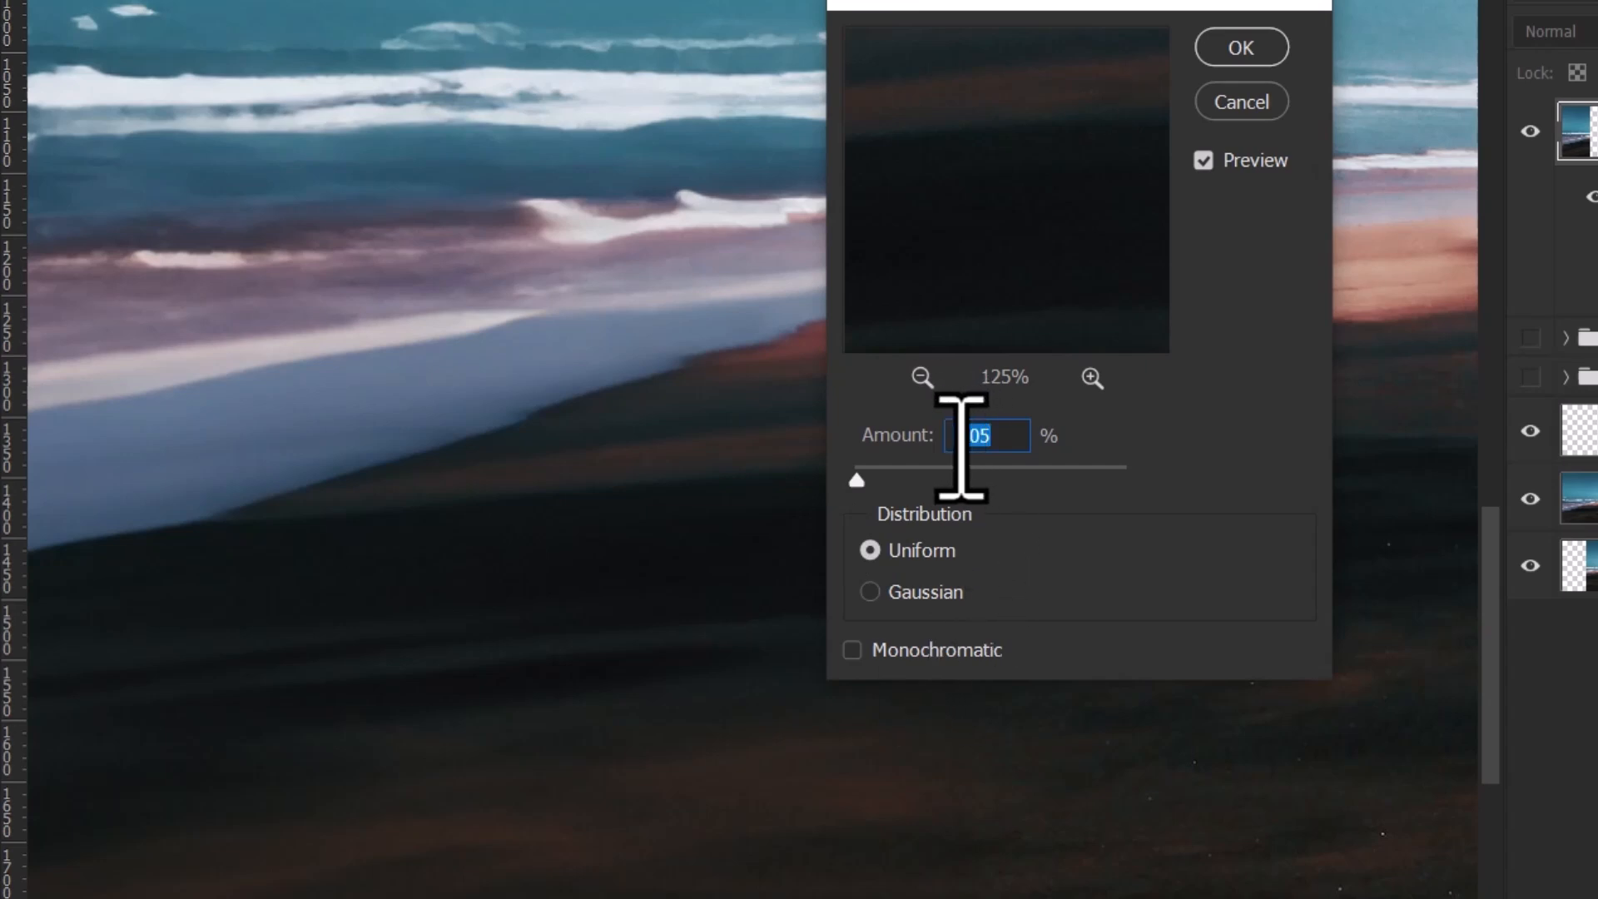
{"action": "left_click", "coordinate": [874, 593]}
{"action": "left_click_drag", "start_coordinate": [857, 480], "coordinate": [869, 480]}
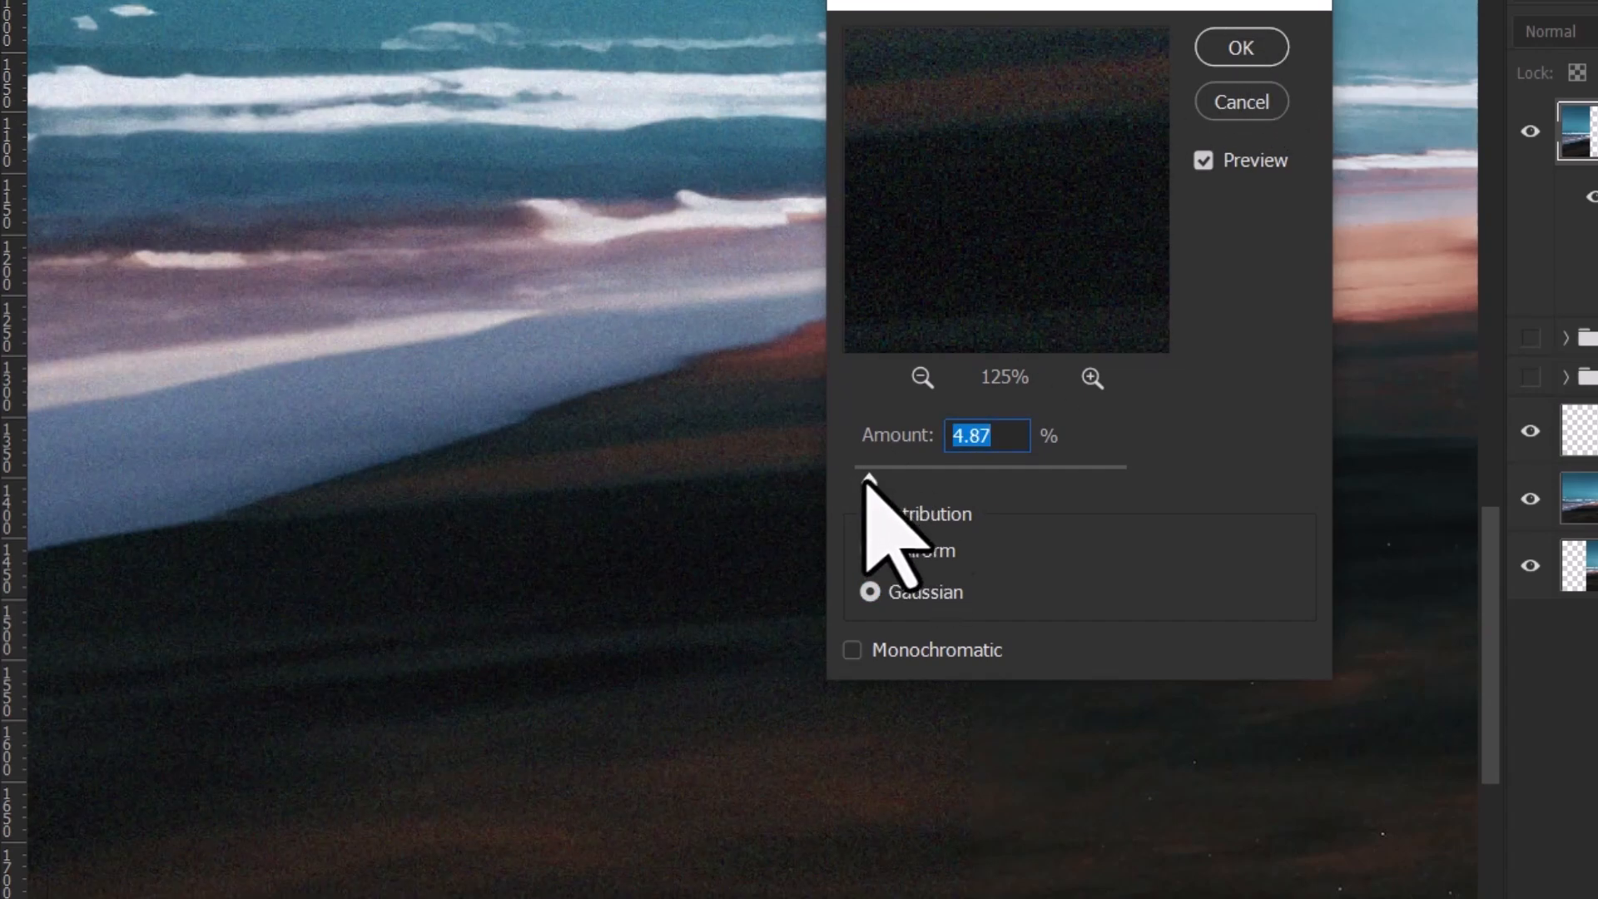
{"action": "left_click_drag", "start_coordinate": [870, 479], "coordinate": [858, 481]}
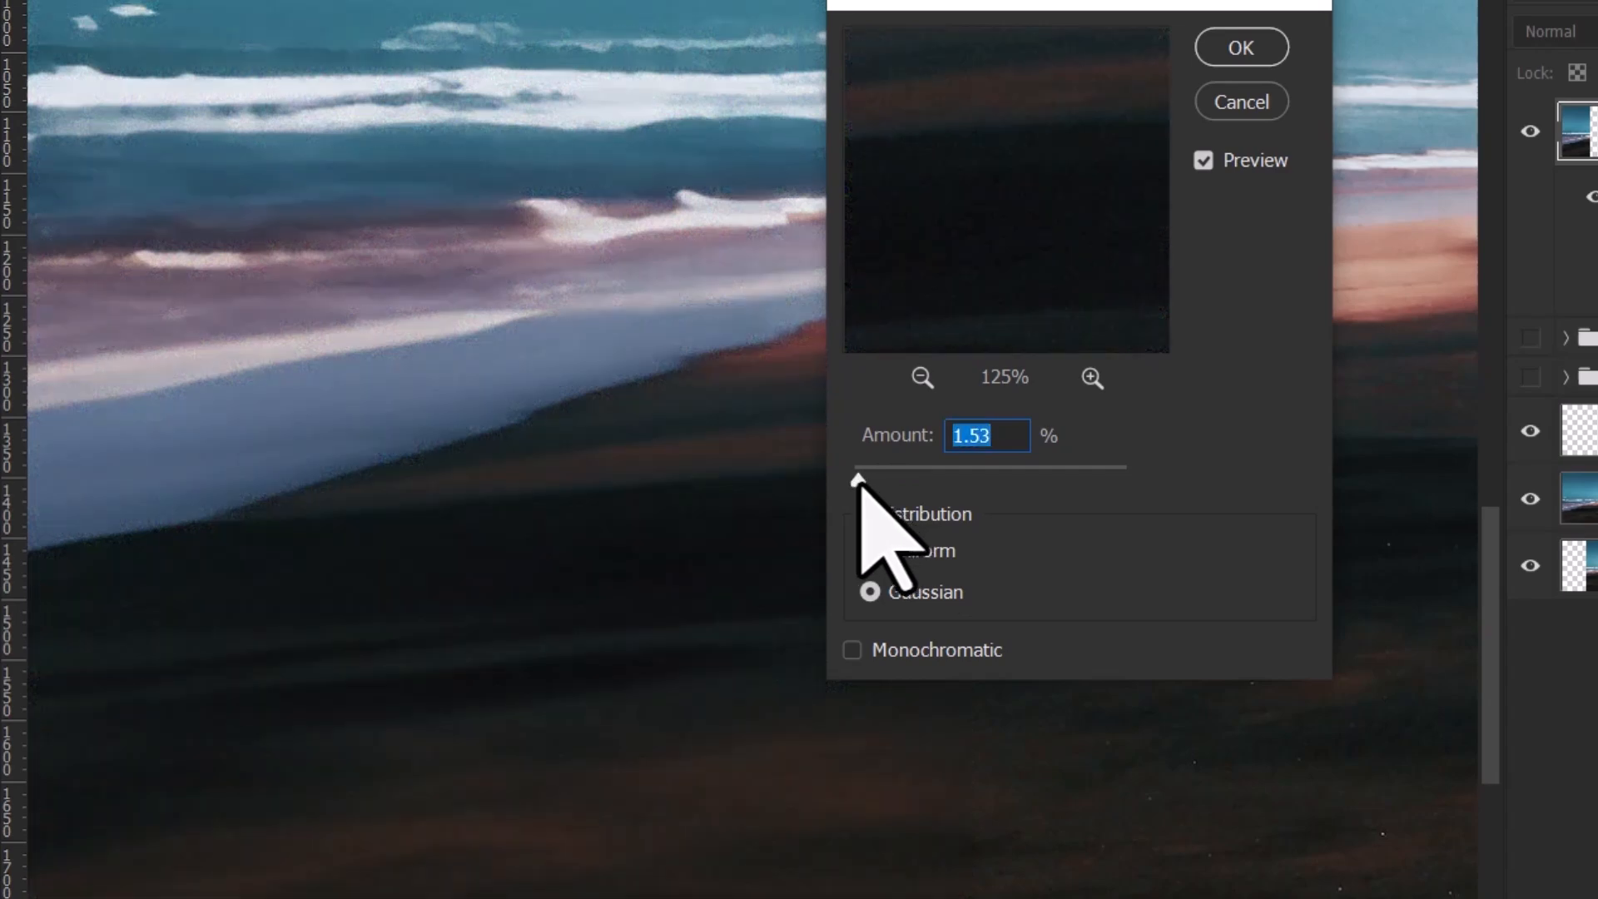
{"action": "left_click", "coordinate": [1246, 47]}
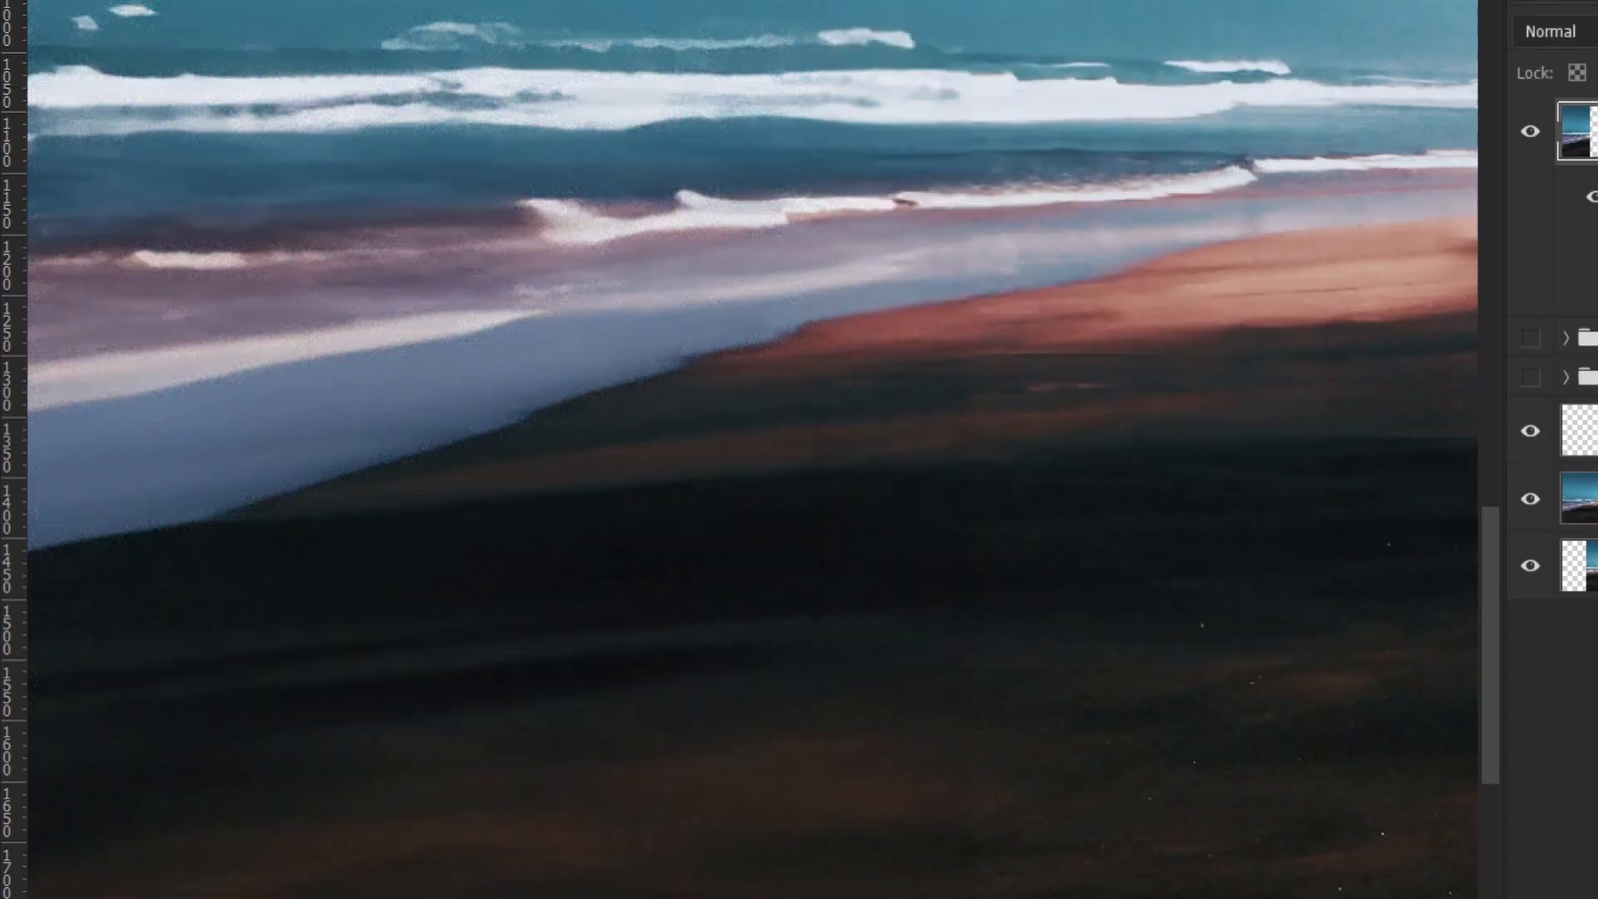
Select the entire canvas, copy it merged, and paste the flattened image as a new layer above Group 1 copy.
{"action": "left_click_drag", "start_coordinate": [1237, 614], "coordinate": [1131, 500]}
{"action": "left_click_drag", "start_coordinate": [1301, 542], "coordinate": [268, 573]}
{"action": "key", "text": "ctrl+minus"}
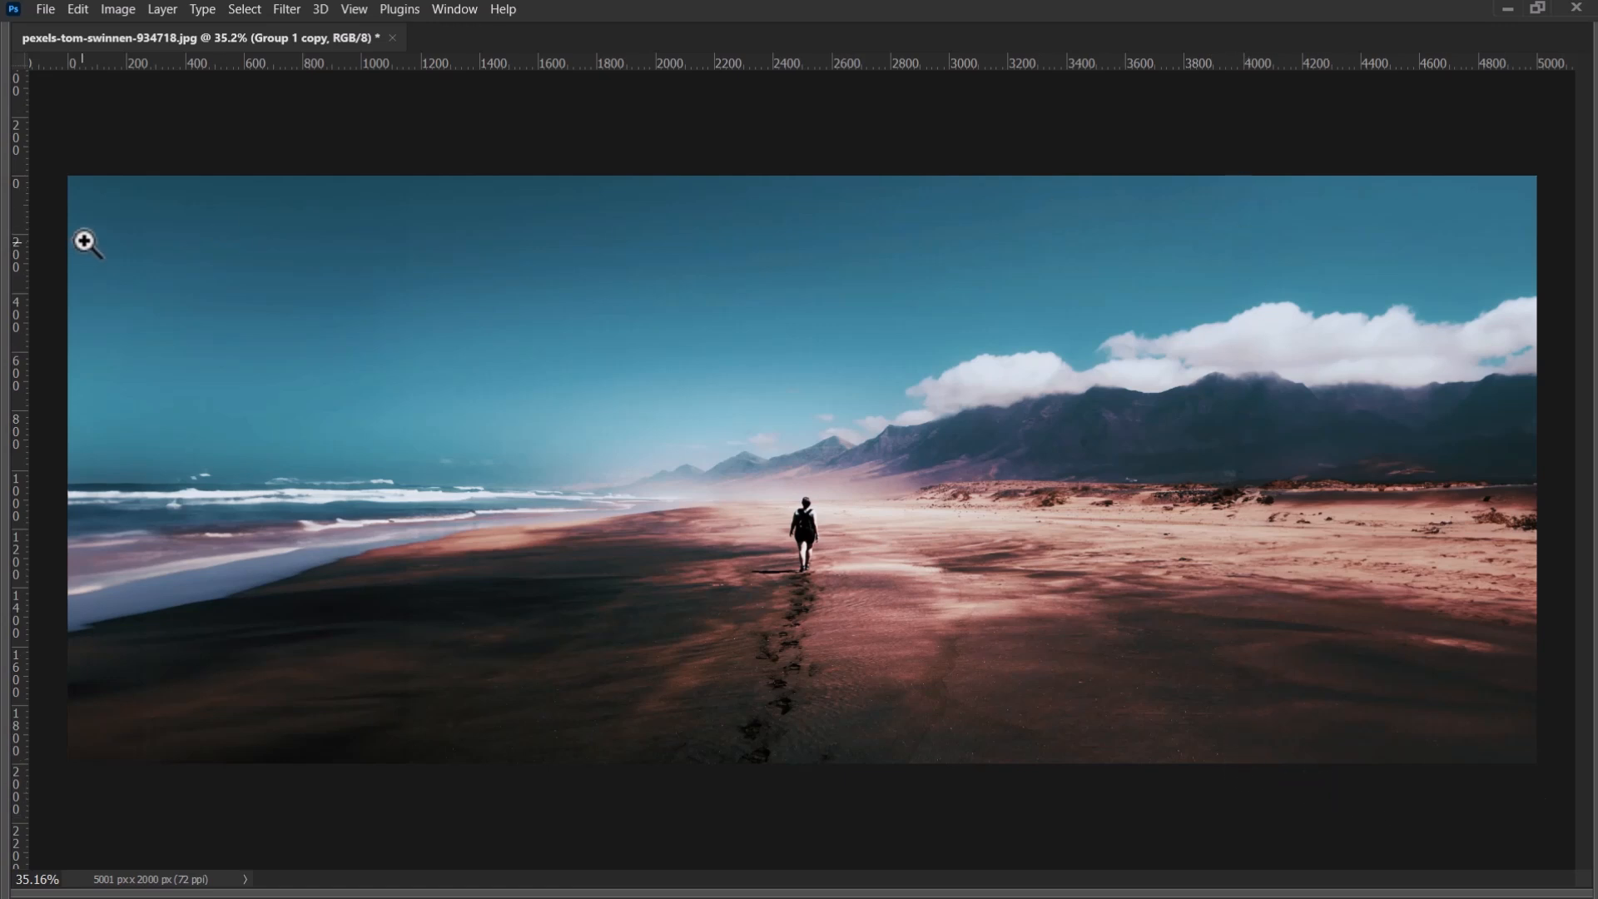
{"action": "key", "text": "Tab"}
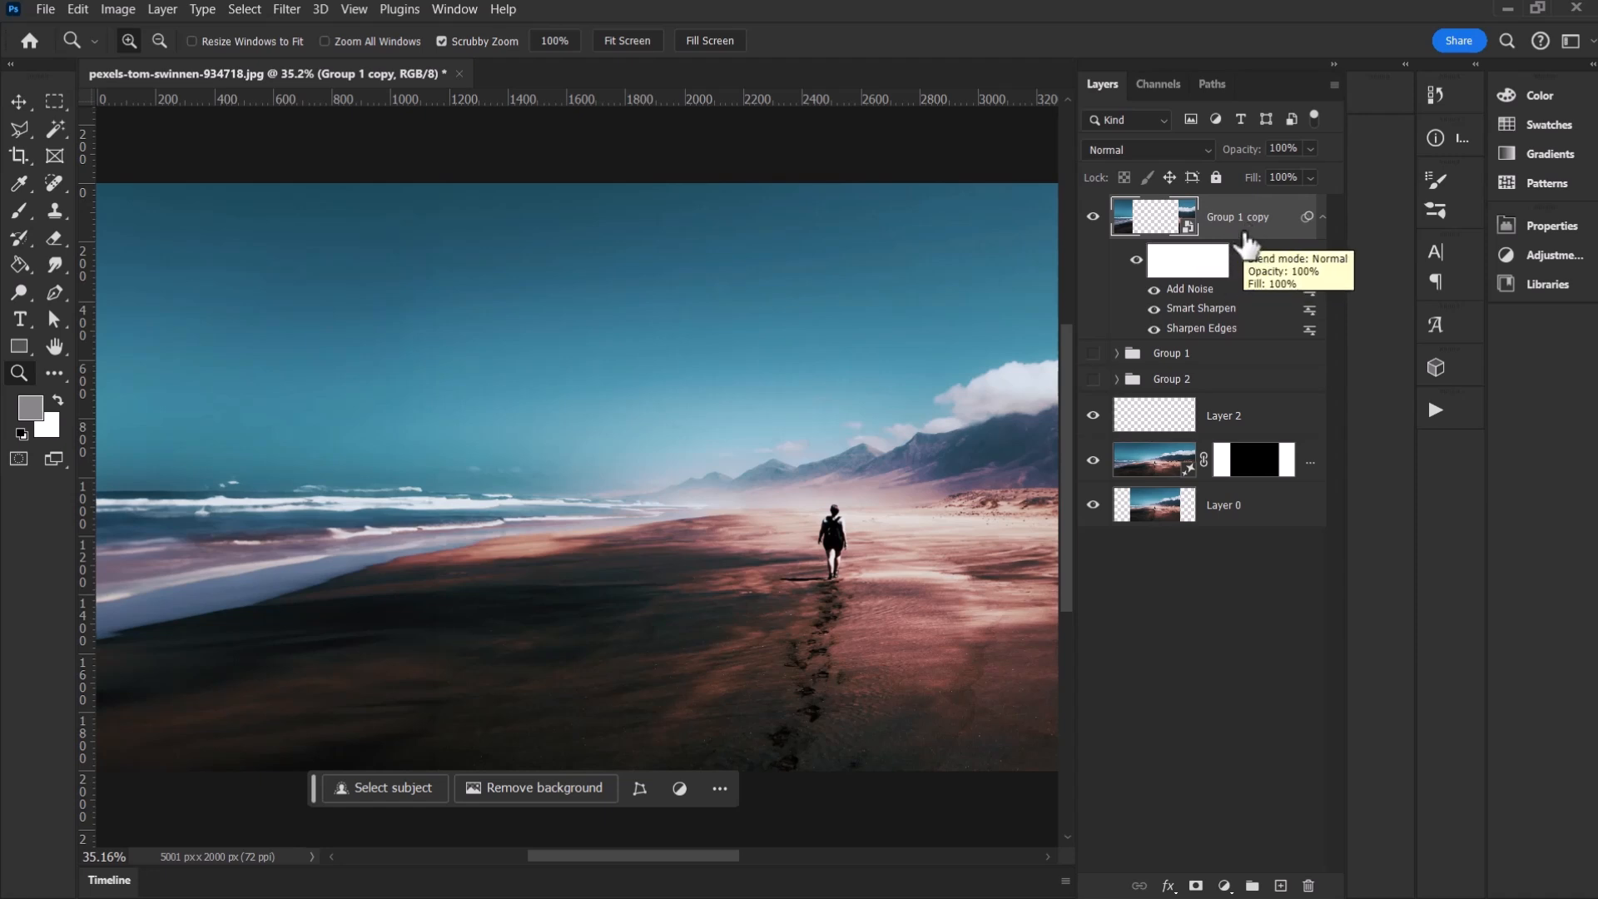
{"action": "key", "text": "ctrl+a"}
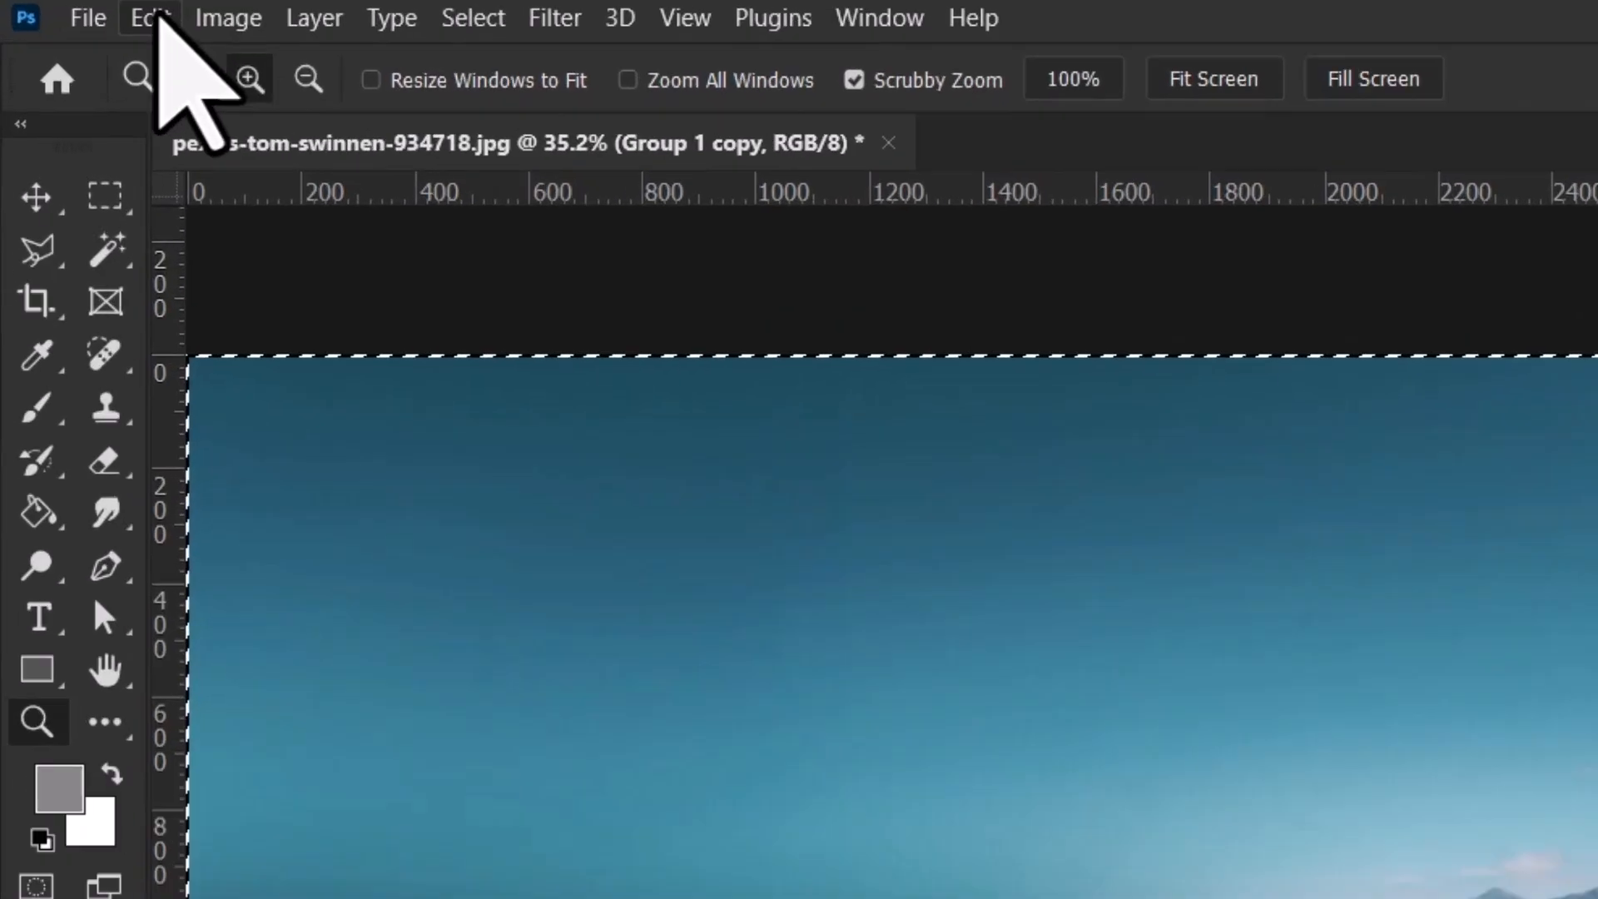
{"action": "left_click", "coordinate": [154, 16]}
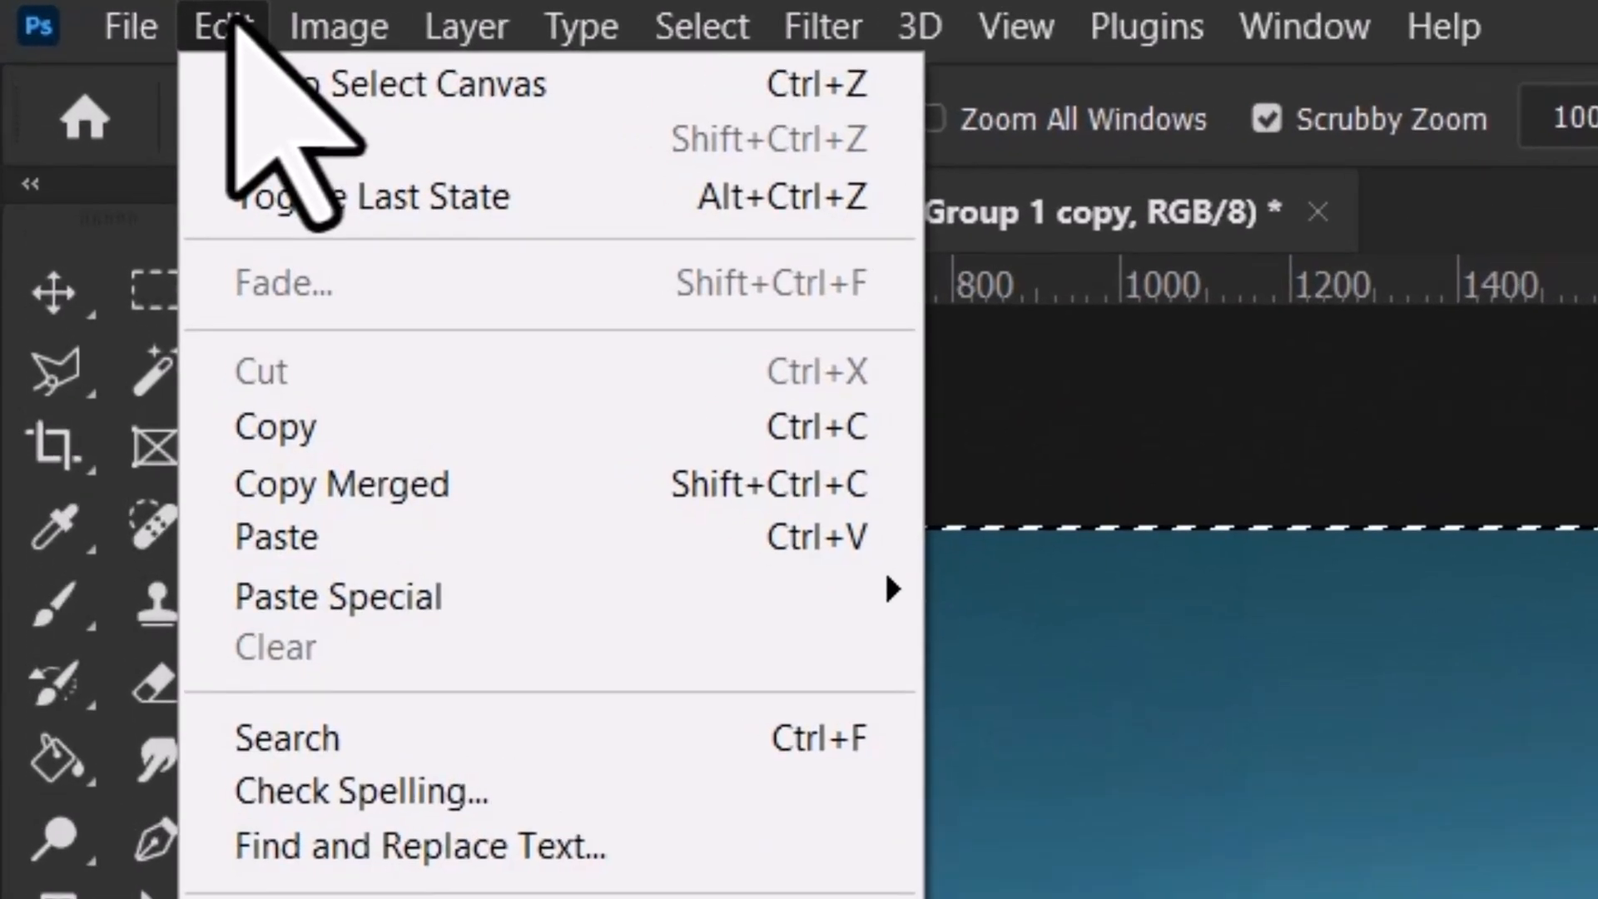
{"action": "left_click", "coordinate": [263, 329]}
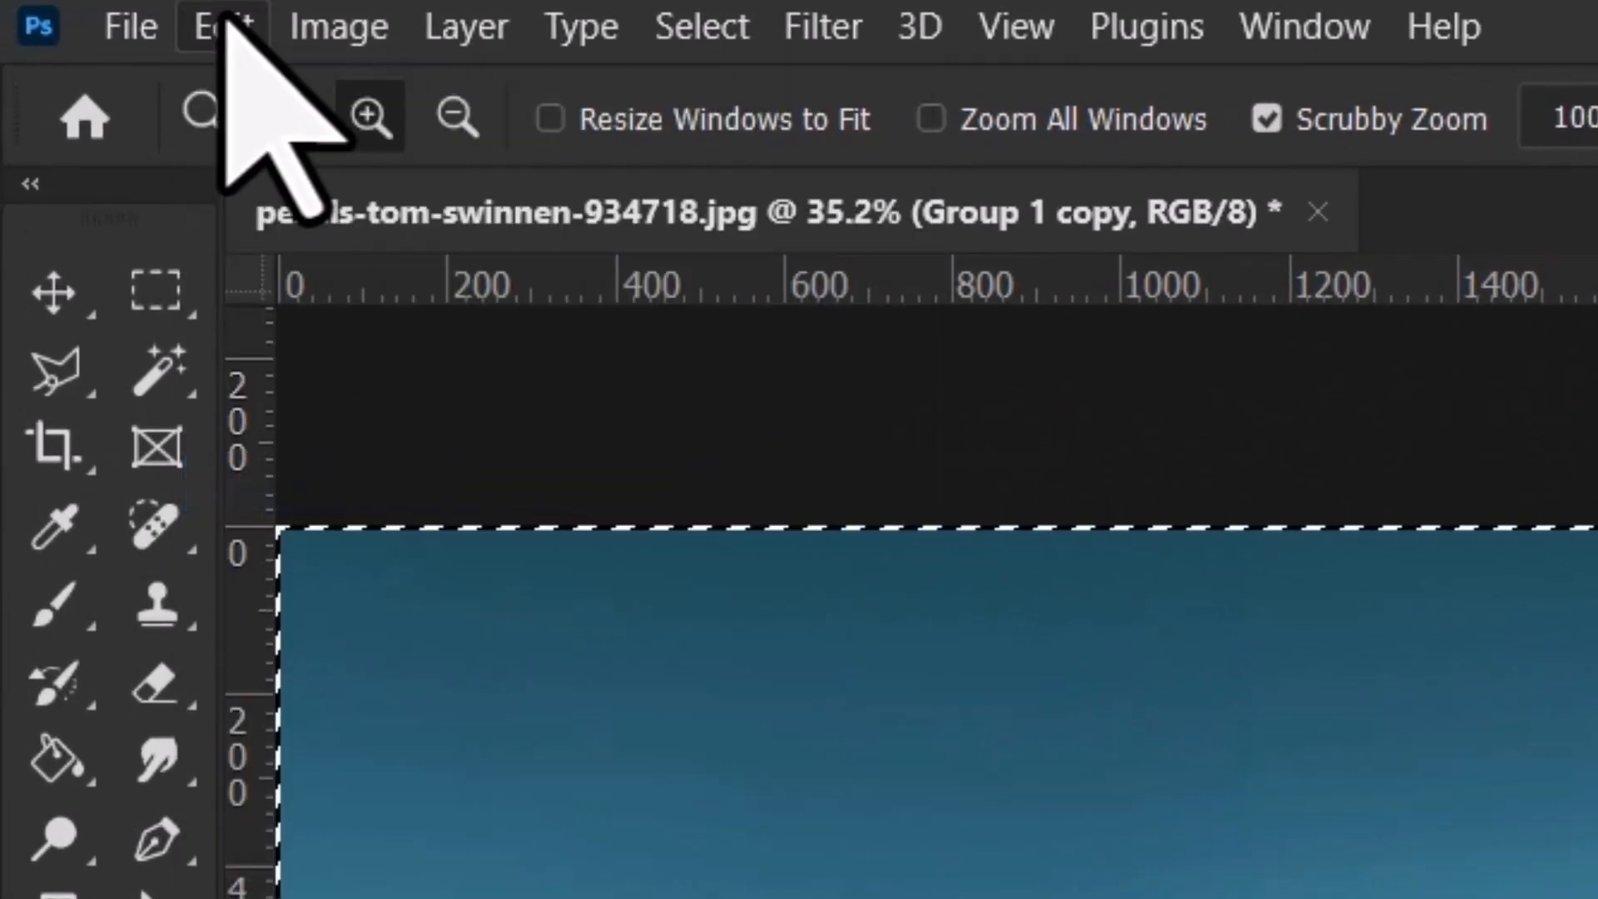
{"action": "left_click", "coordinate": [223, 25]}
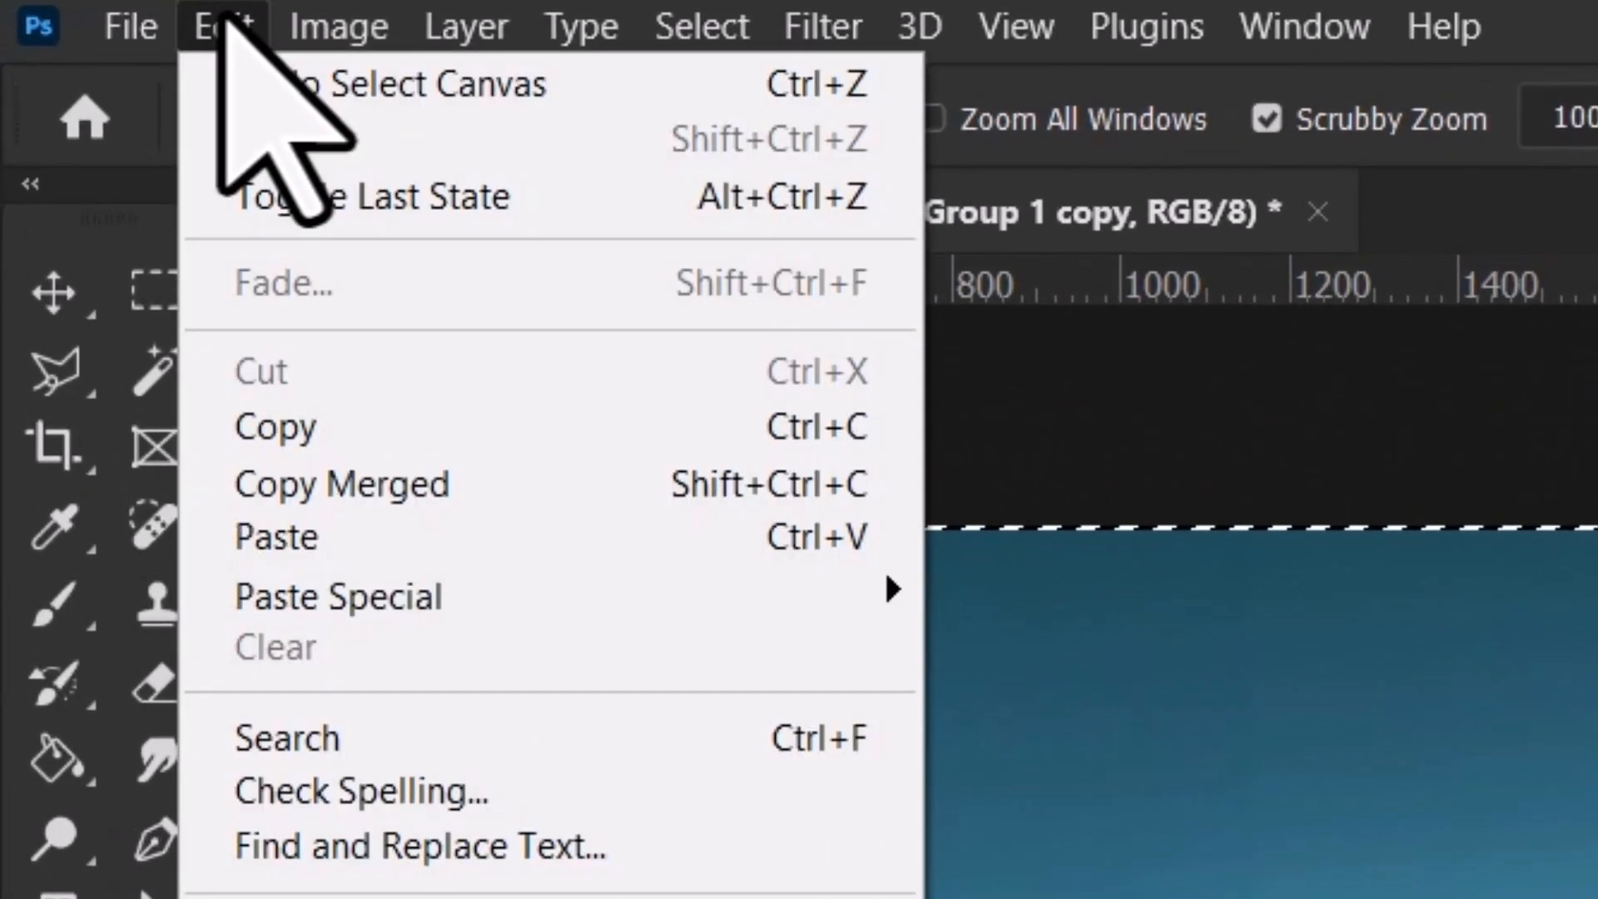
{"action": "left_click", "coordinate": [339, 539]}
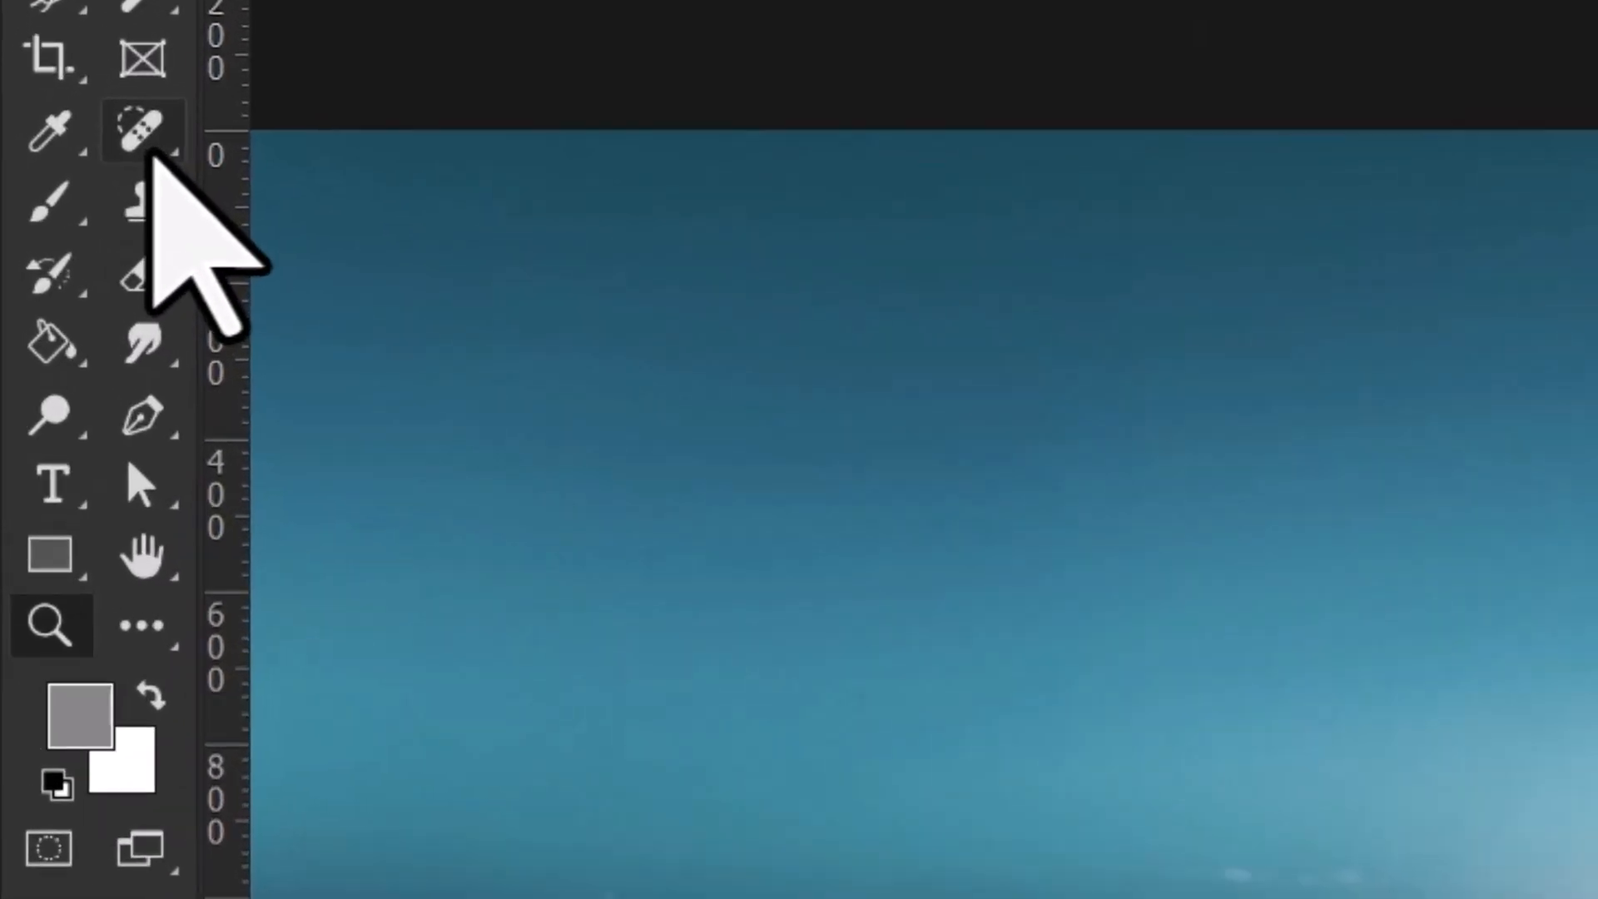
Paint over the vertical seam in the sky and dark sand on the ocean side using the Remove tool at size 183.
{"action": "left_click", "coordinate": [56, 189]}
{"action": "right_click", "coordinate": [173, 143]}
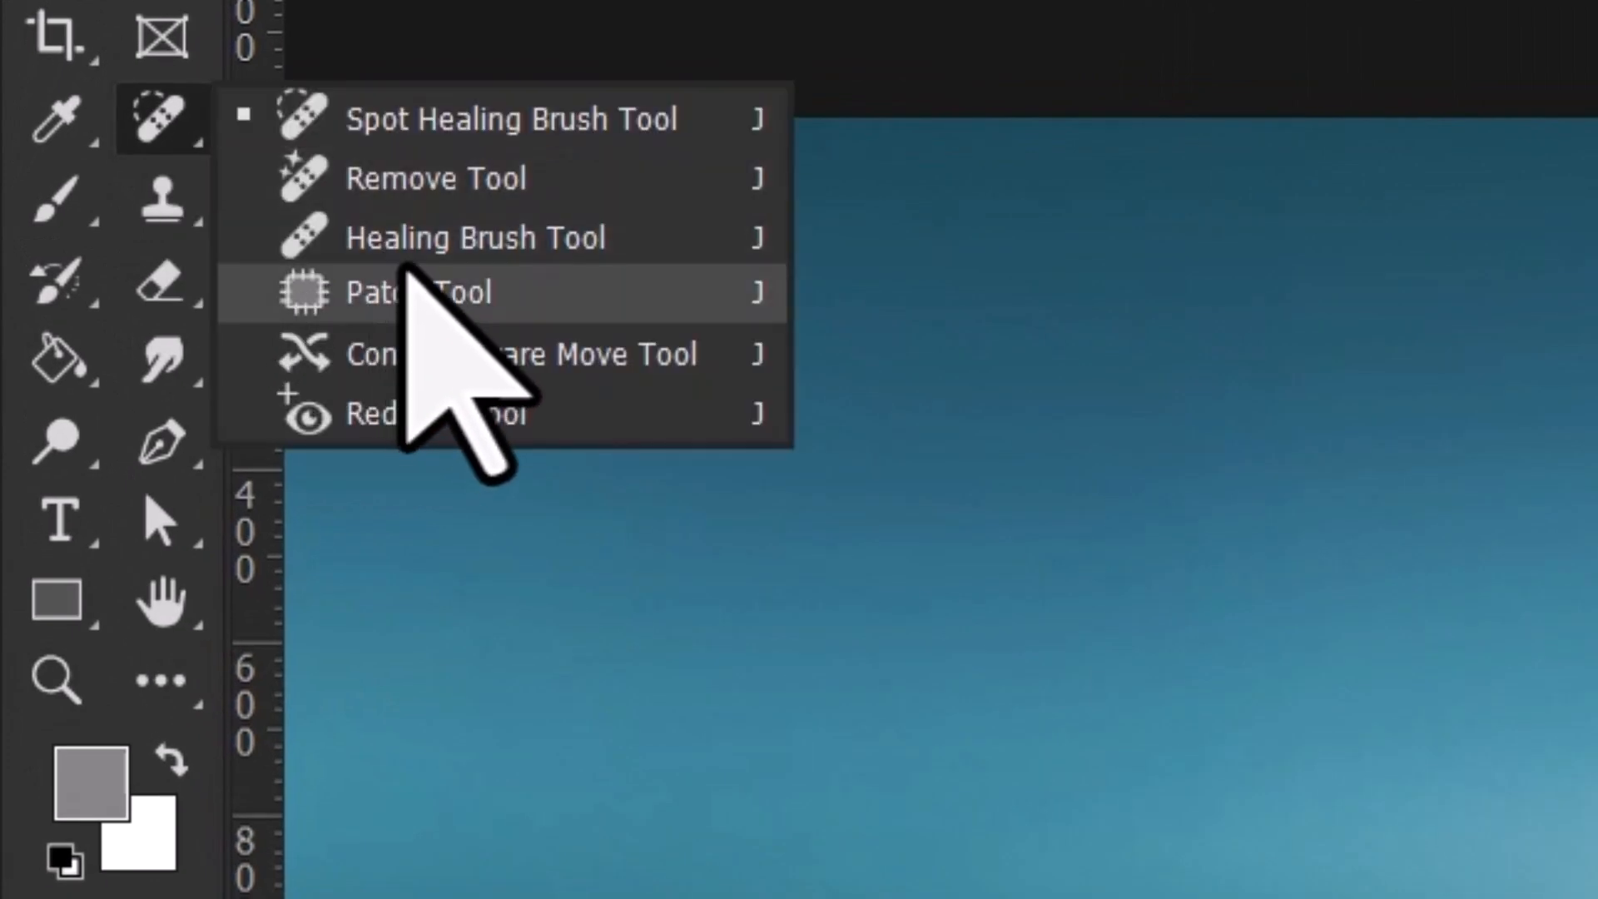
{"action": "left_click", "coordinate": [175, 121]}
{"action": "right_click", "coordinate": [171, 118]}
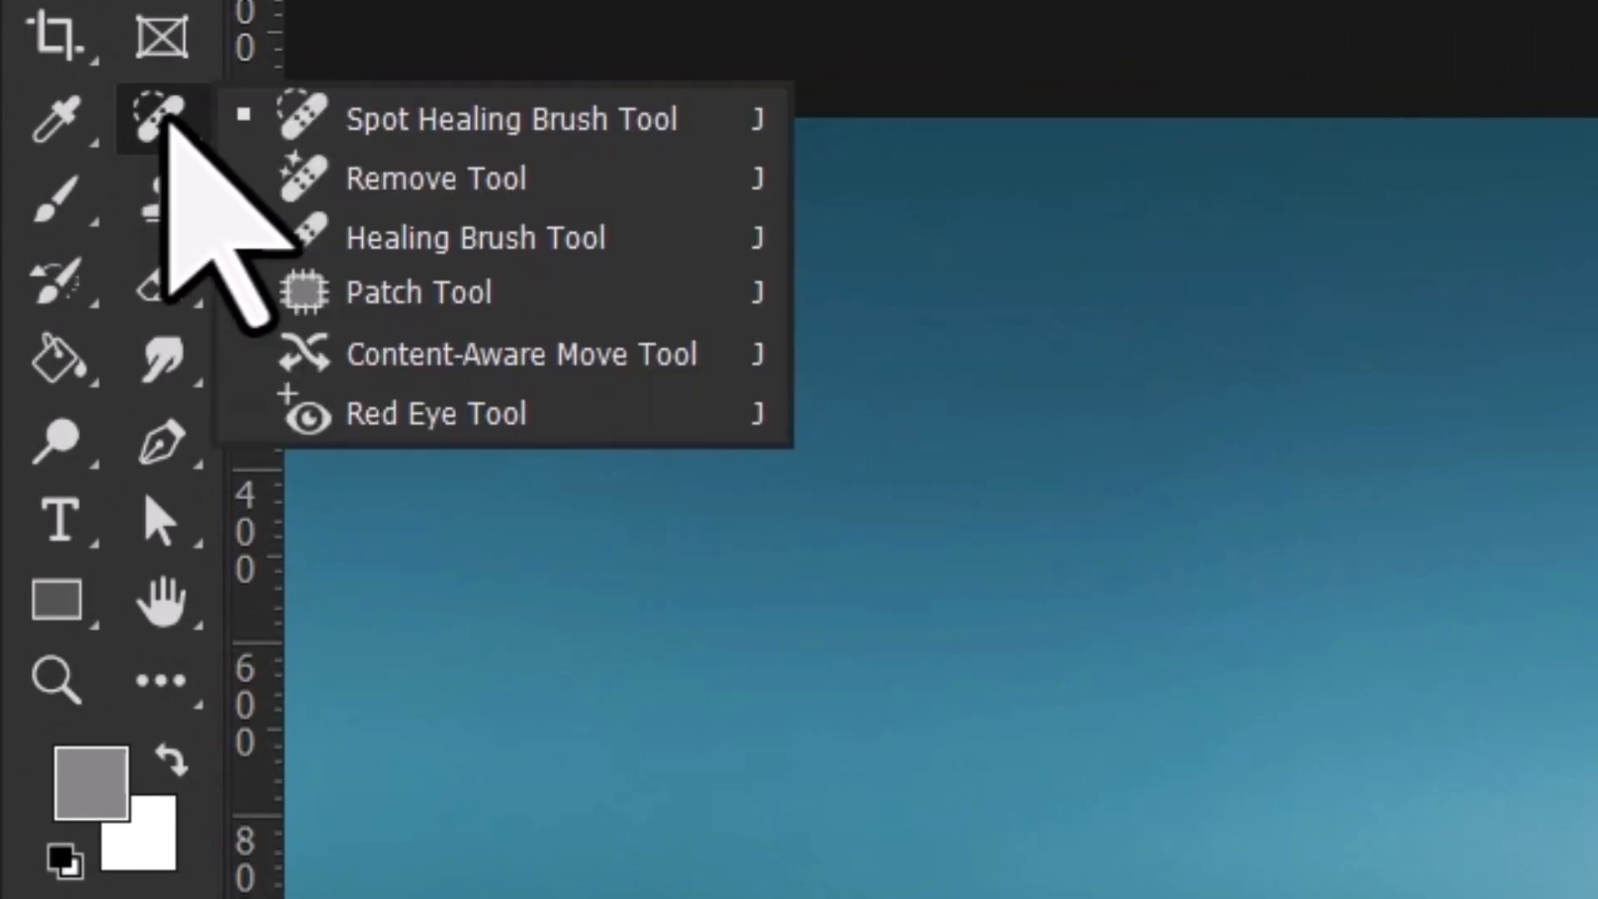
{"action": "left_click", "coordinate": [414, 207]}
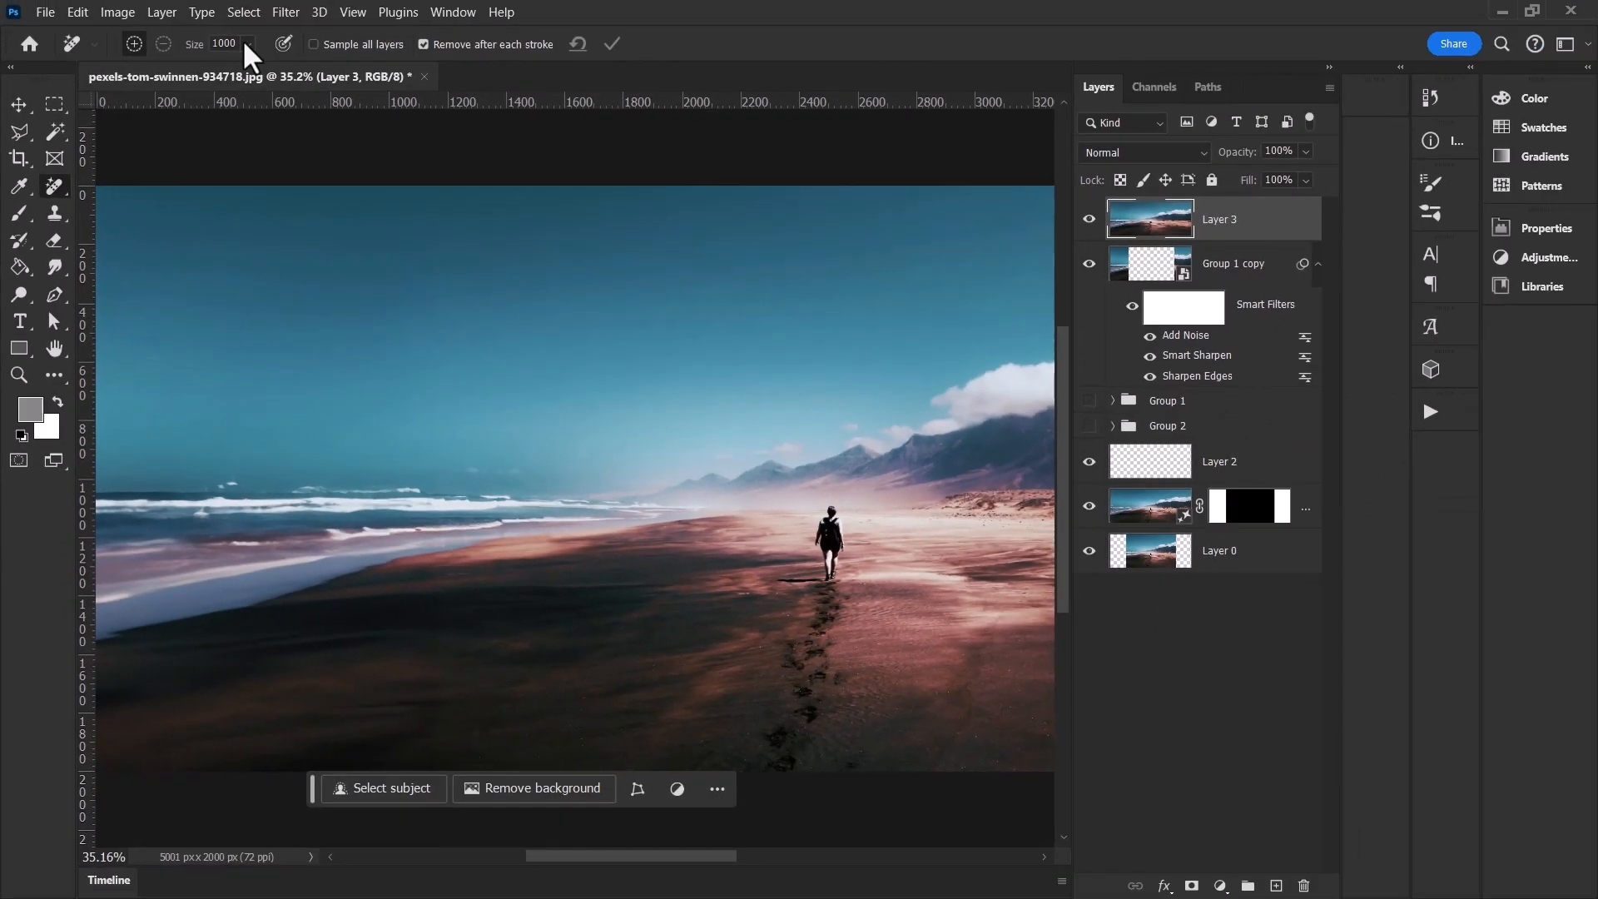
{"action": "left_click", "coordinate": [247, 44]}
{"action": "left_click", "coordinate": [155, 66]}
{"action": "left_click", "coordinate": [247, 68]}
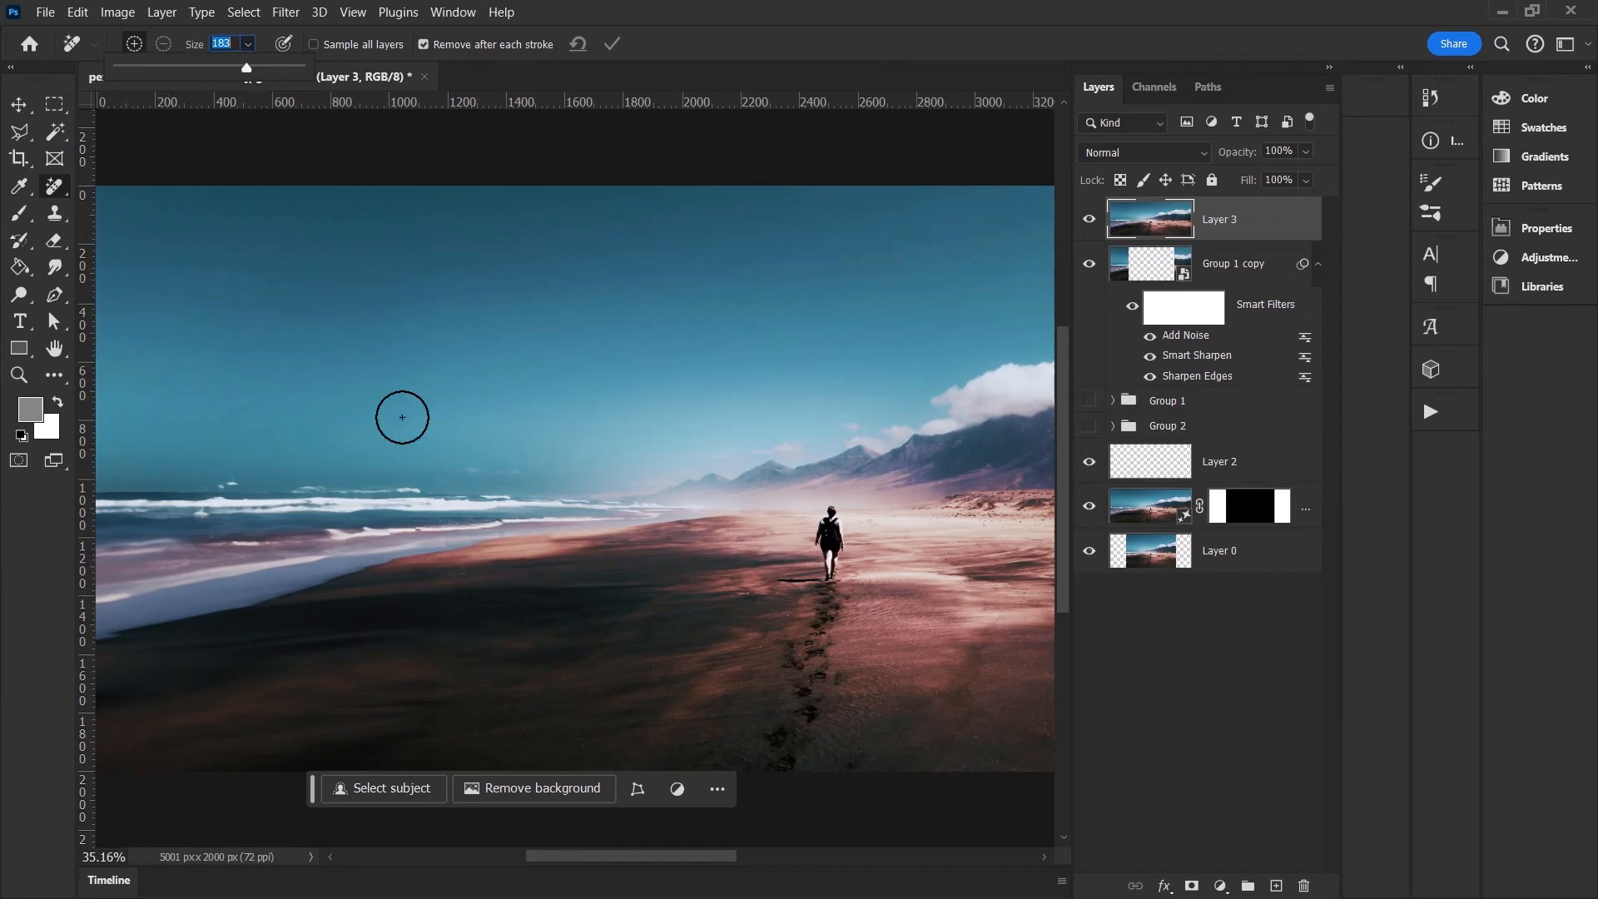
{"action": "left_click_drag", "start_coordinate": [432, 207], "coordinate": [432, 302]}
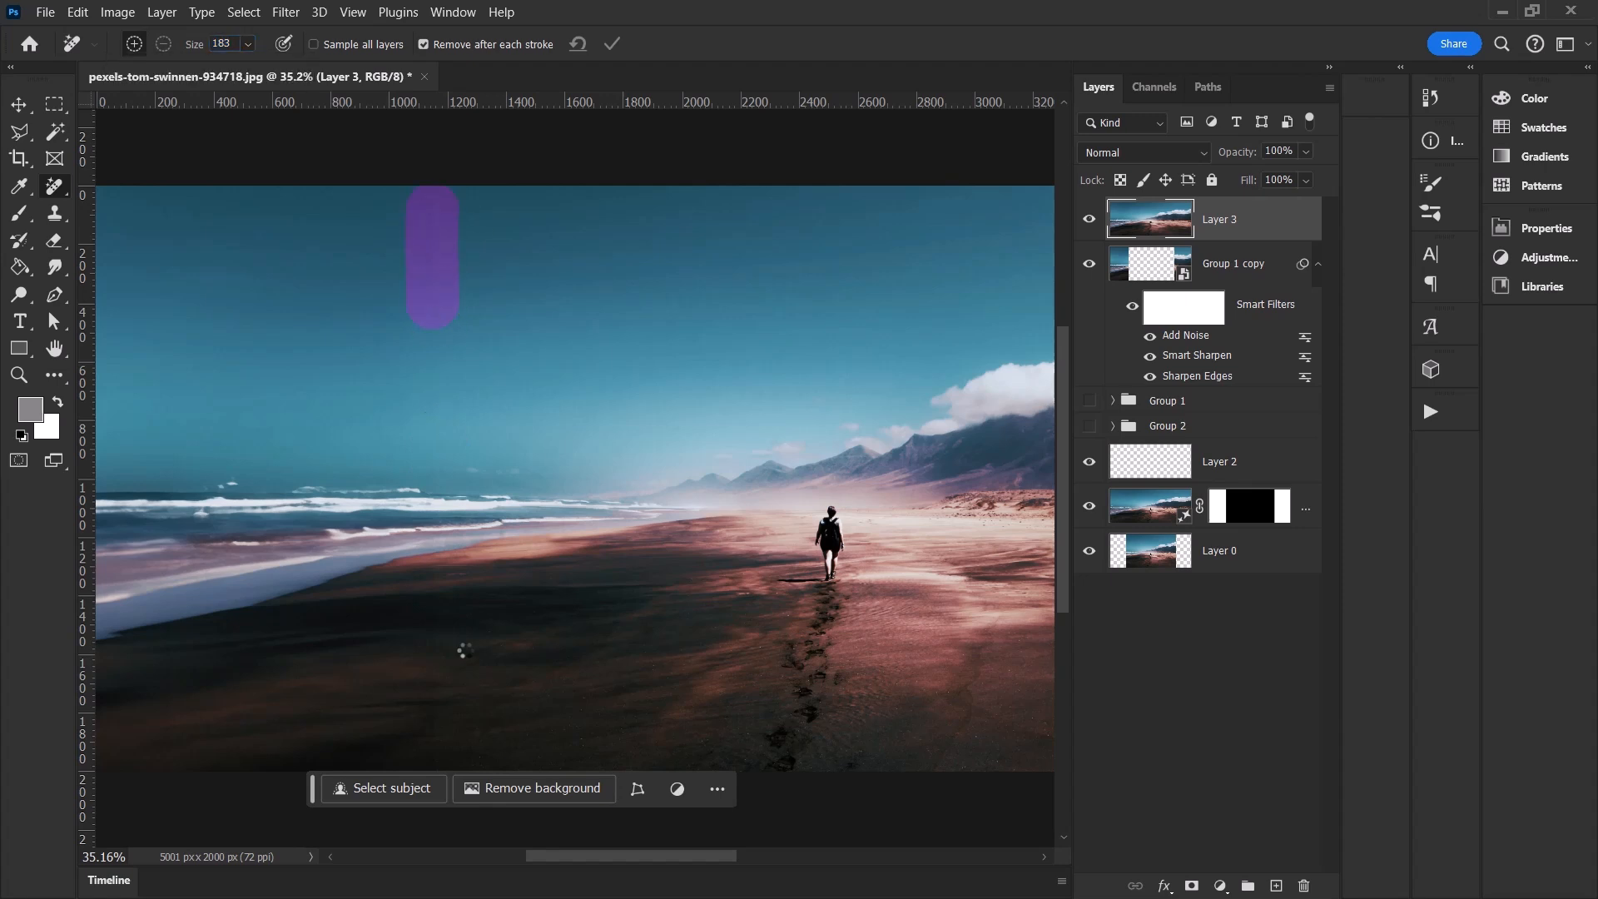
{"action": "left_click_drag", "start_coordinate": [440, 752], "coordinate": [430, 590]}
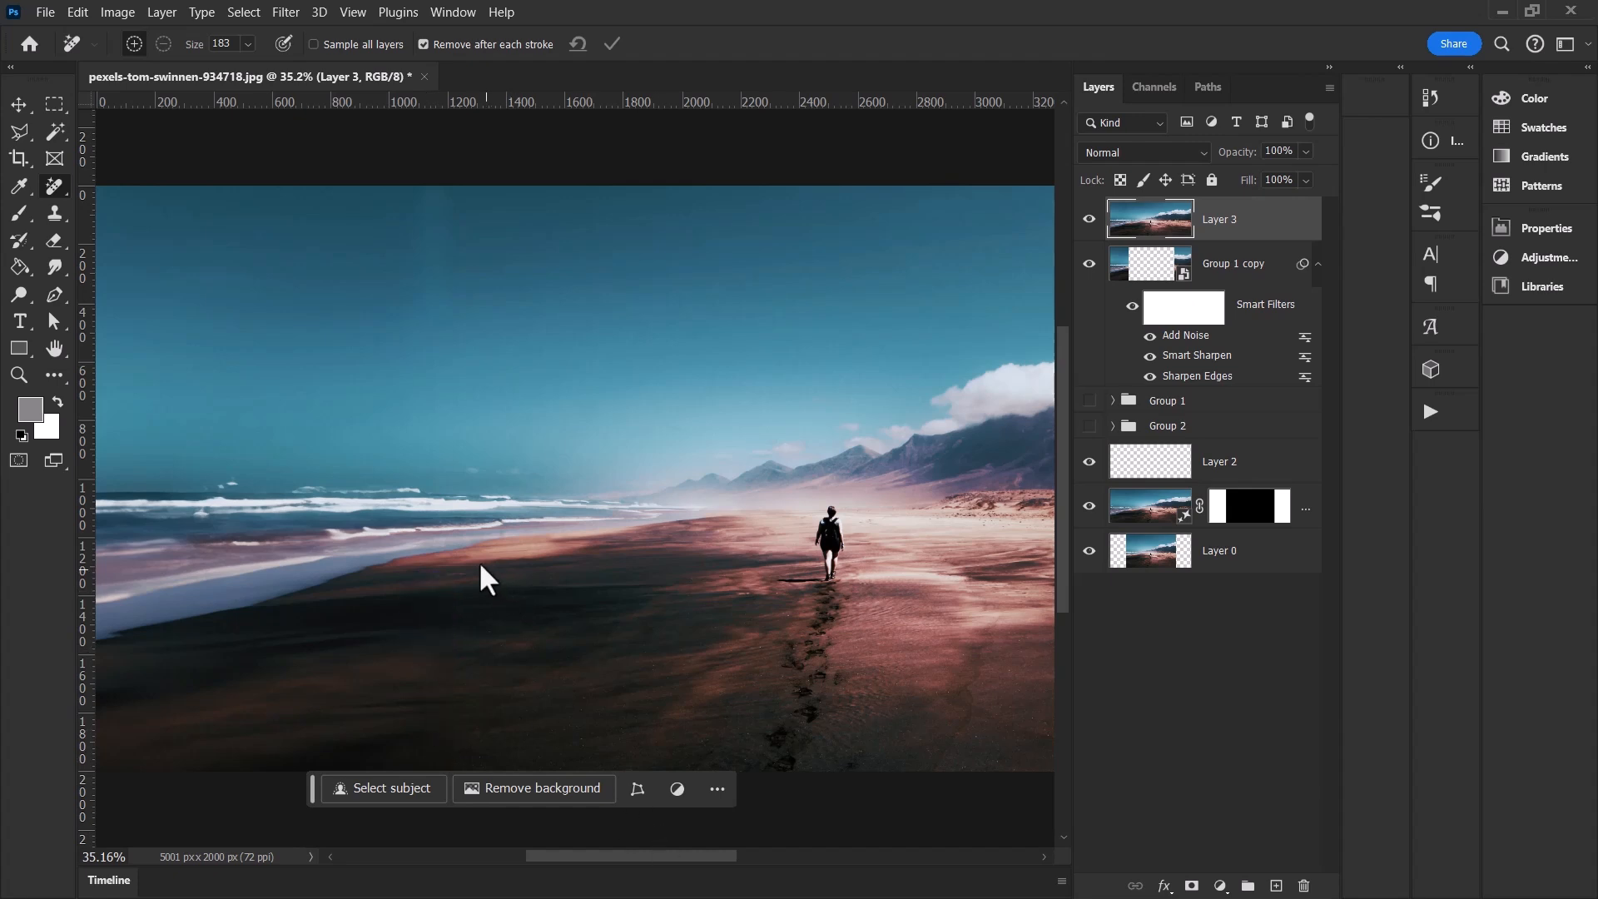
{"action": "left_click", "coordinate": [428, 540]}
Brush the Remove tool over the seam in the dark foreground sand below the mountains.
{"action": "scroll", "coordinate": [896, 627], "scroll_direction": "right", "scroll_amount": 10}
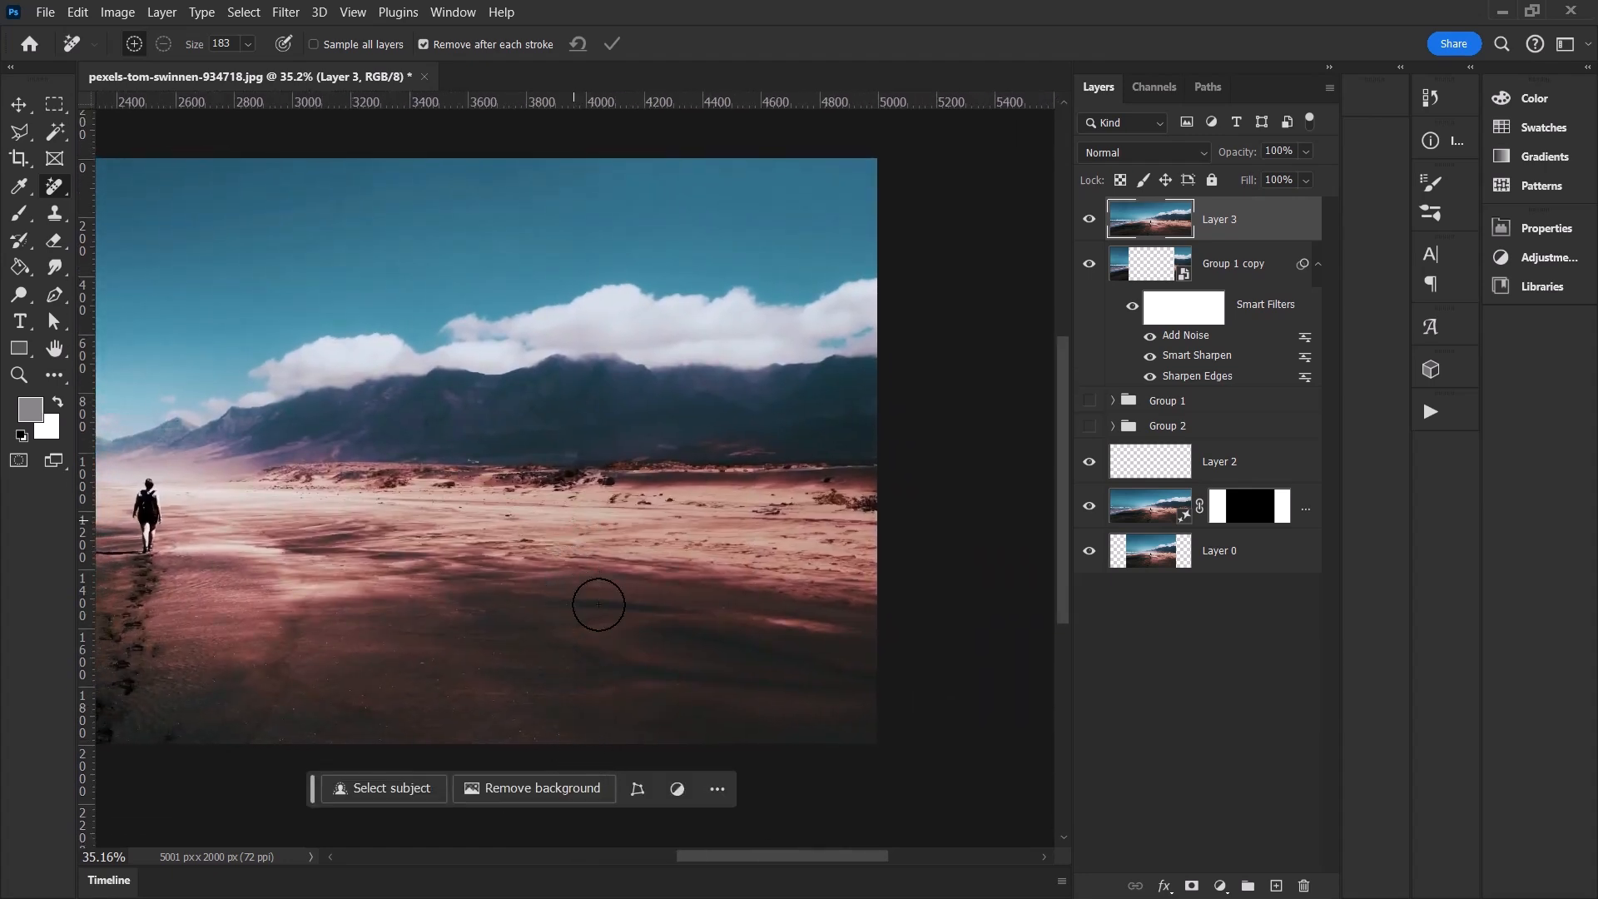
{"action": "scroll", "coordinate": [599, 728], "scroll_direction": "up", "scroll_amount": 3}
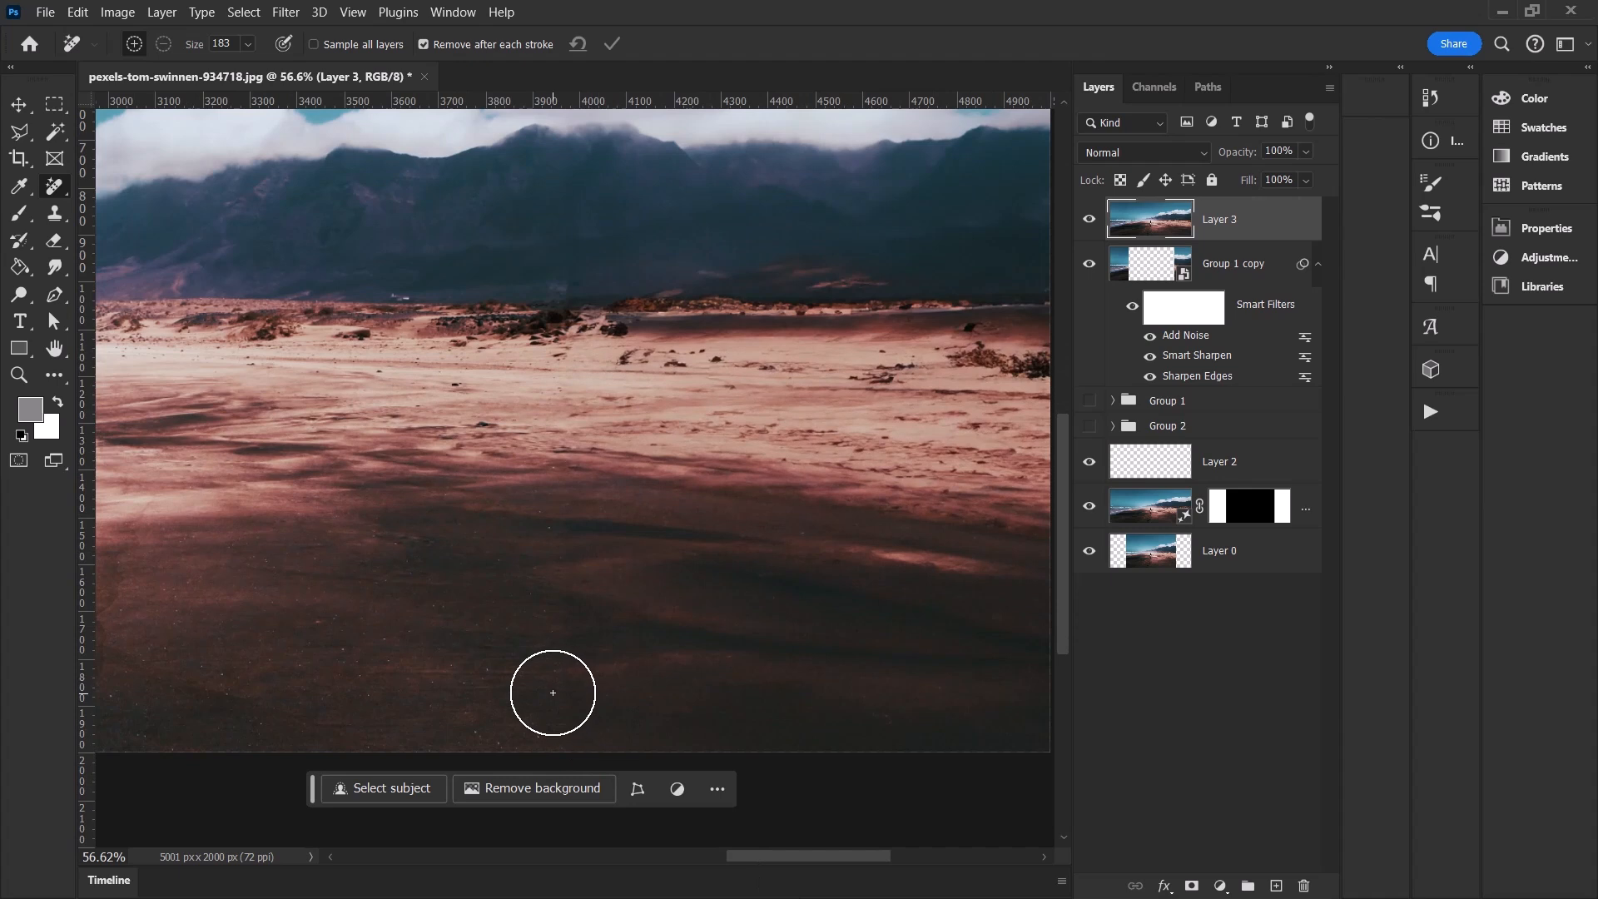
{"action": "left_click", "coordinate": [558, 708]}
{"action": "left_click_drag", "start_coordinate": [559, 708], "coordinate": [569, 539]}
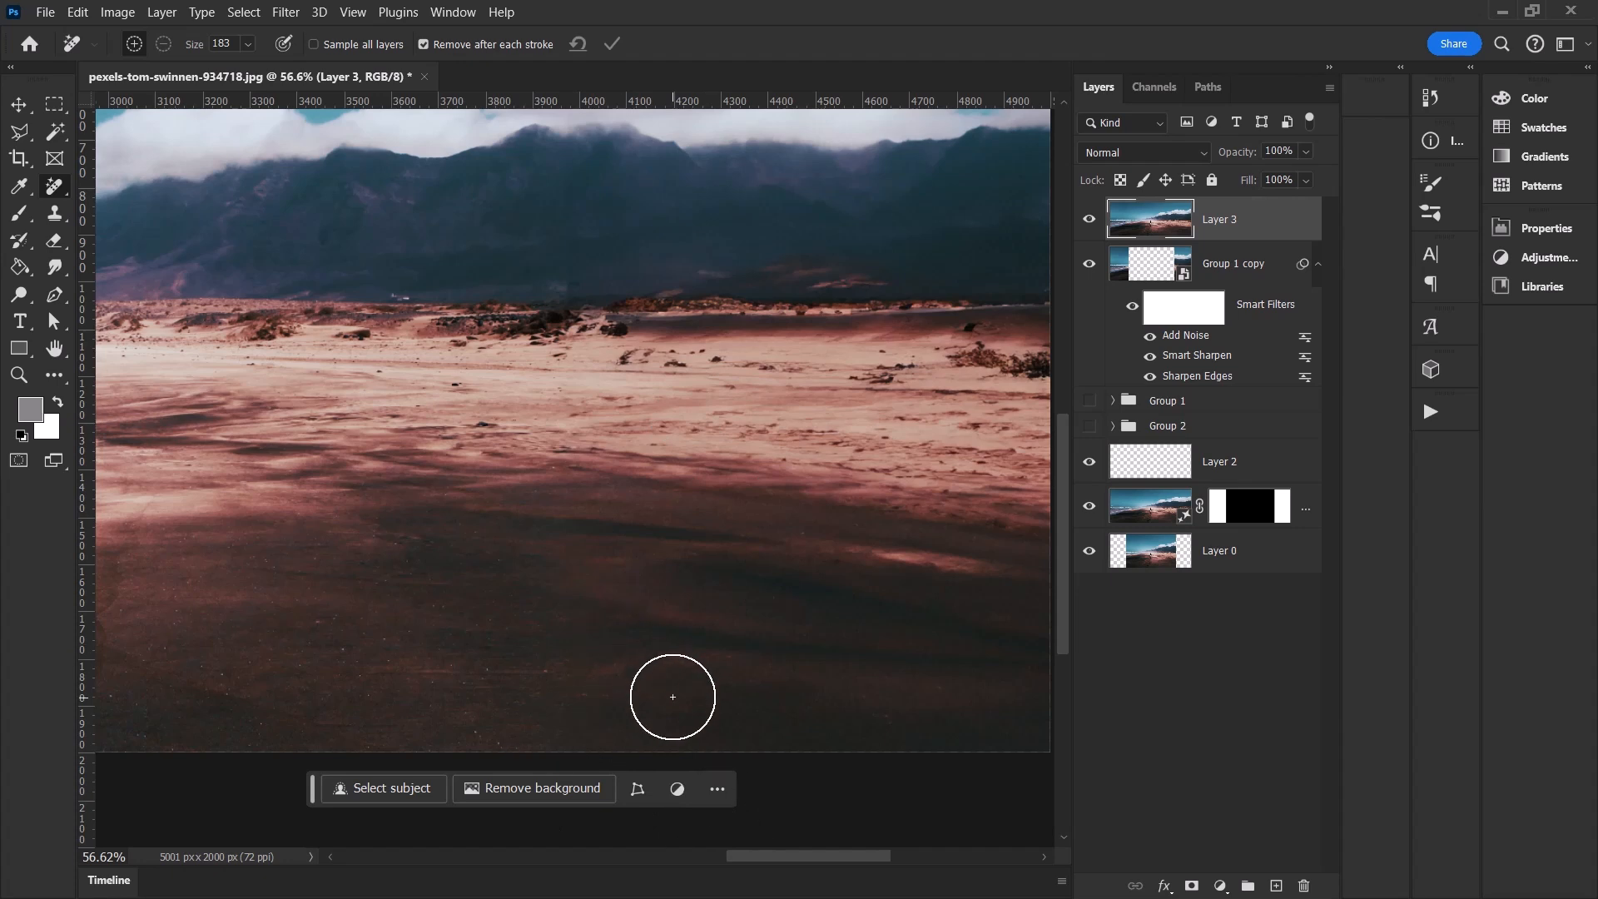
{"action": "left_click", "coordinate": [567, 517]}
{"action": "left_click_drag", "start_coordinate": [555, 583], "coordinate": [553, 658]}
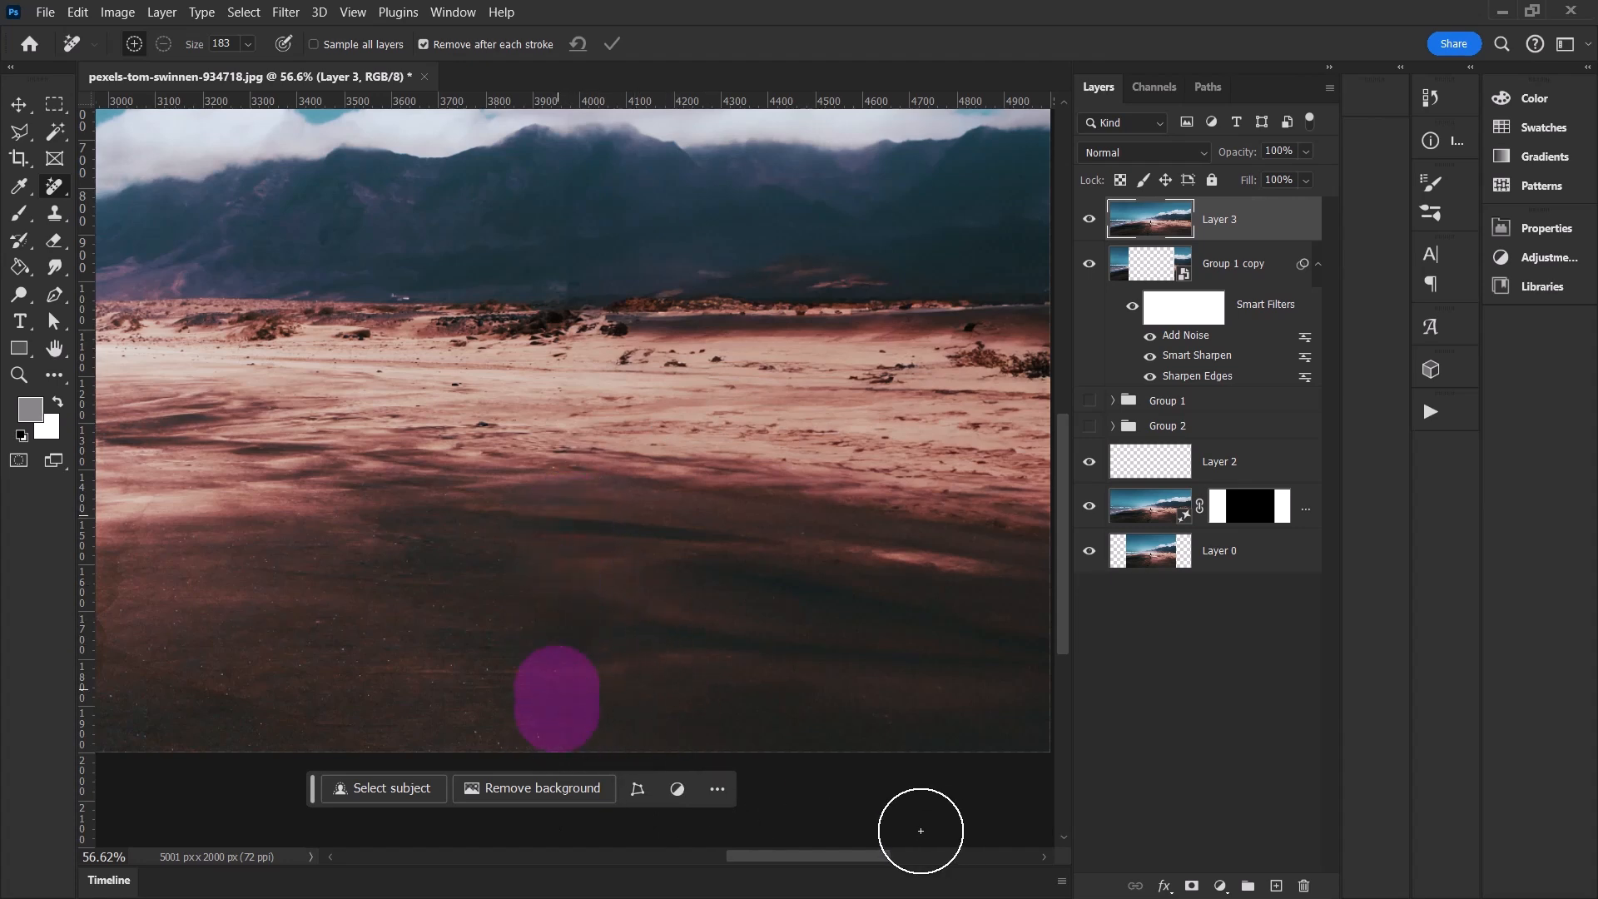
Brush the Remove tool over the seam in the sky and cloud edge above the mountains, and check the full image without panels.
{"action": "scroll", "coordinate": [543, 466], "scroll_direction": "up", "scroll_amount": 10}
{"action": "left_click_drag", "start_coordinate": [605, 401], "coordinate": [603, 487]}
{"action": "left_click_drag", "start_coordinate": [593, 545], "coordinate": [594, 566]}
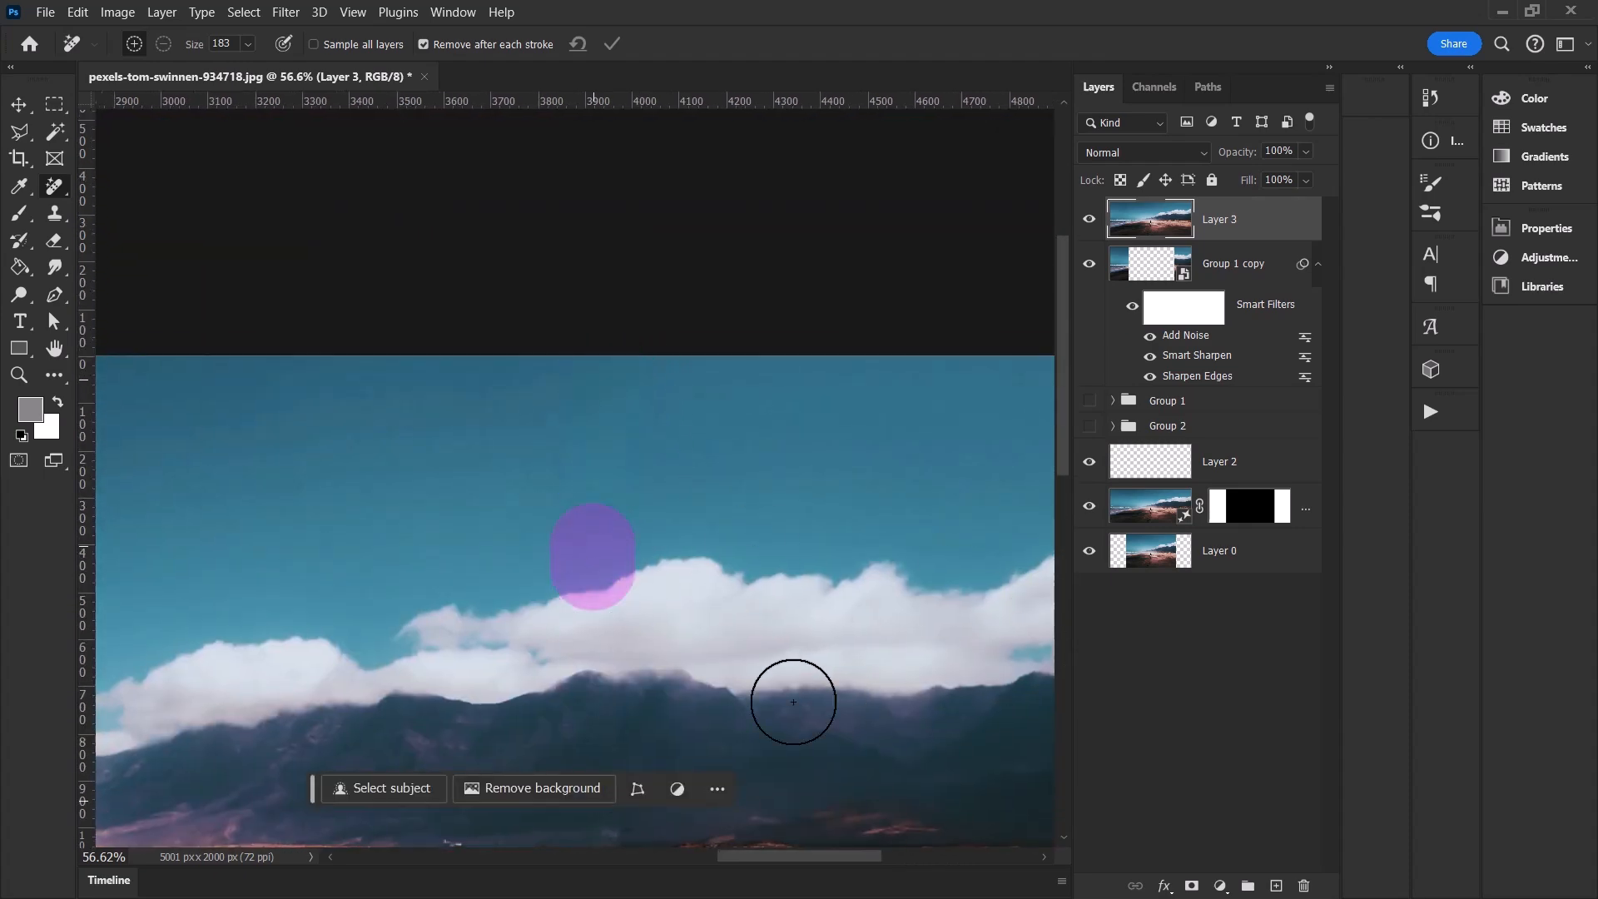
{"action": "scroll", "coordinate": [640, 476], "scroll_direction": "down", "scroll_amount": 3}
{"action": "left_click_drag", "start_coordinate": [708, 531], "coordinate": [699, 407]}
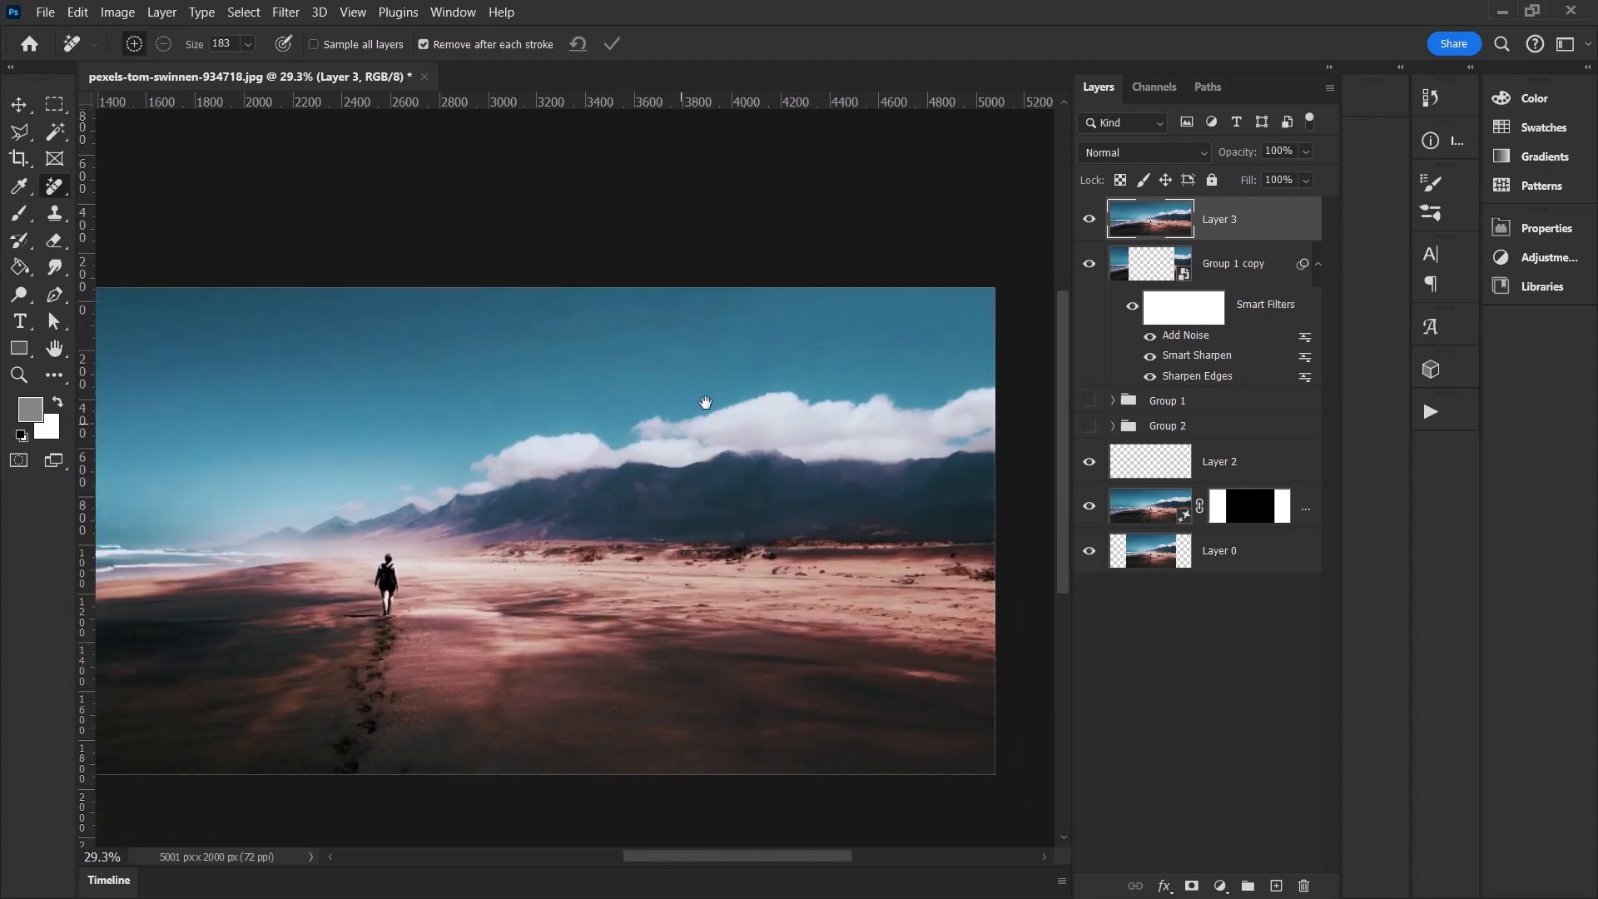
{"action": "key", "text": "Tab"}
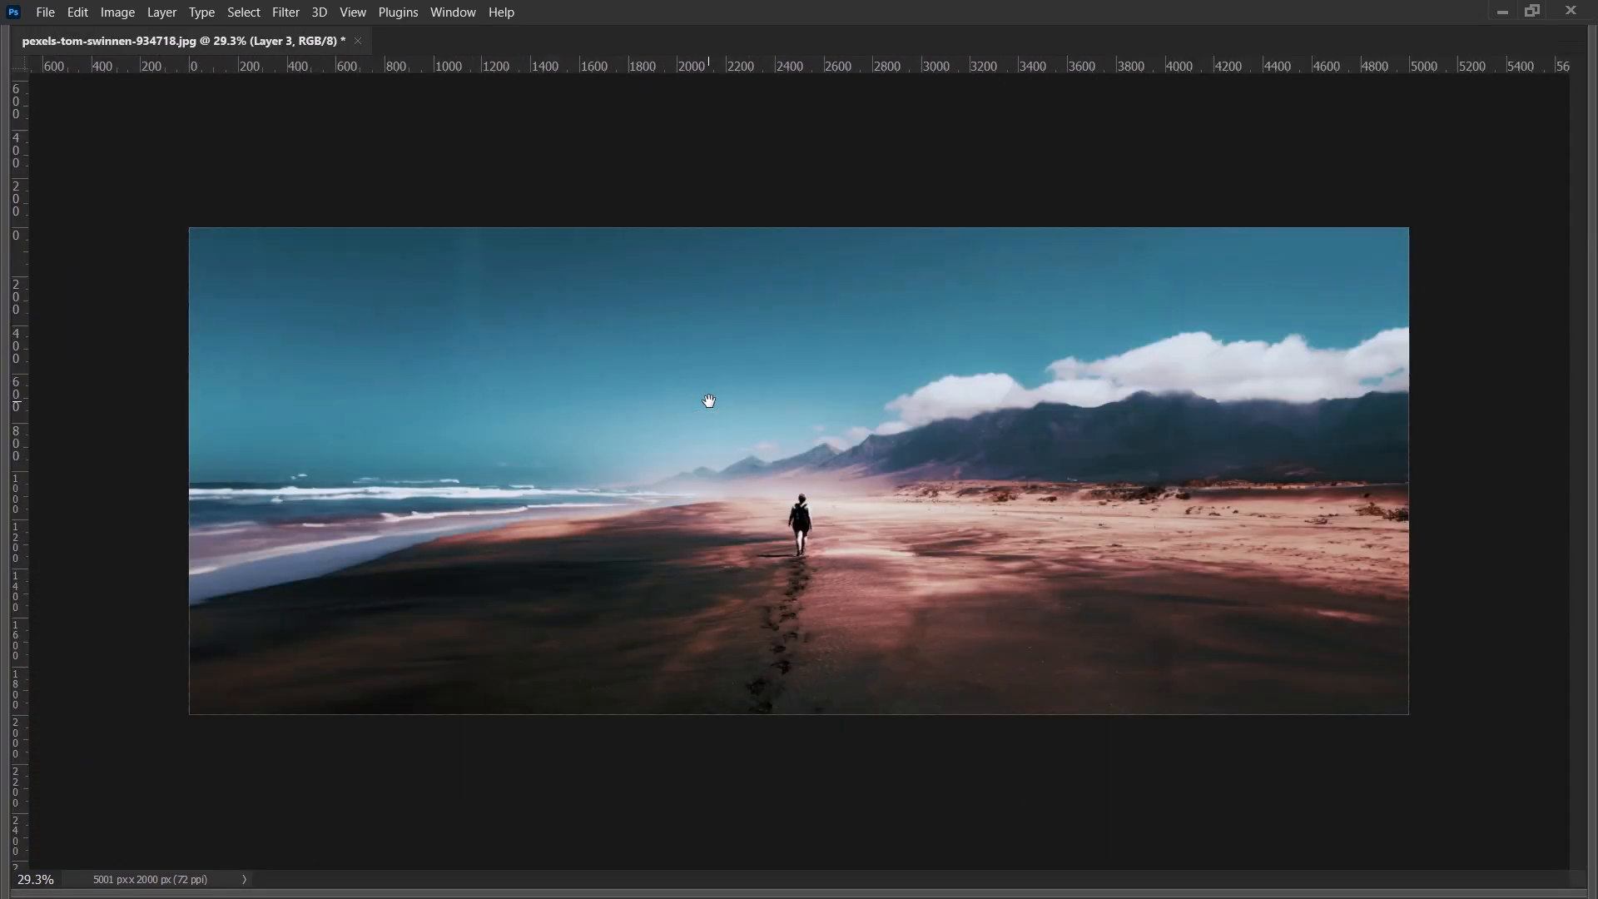